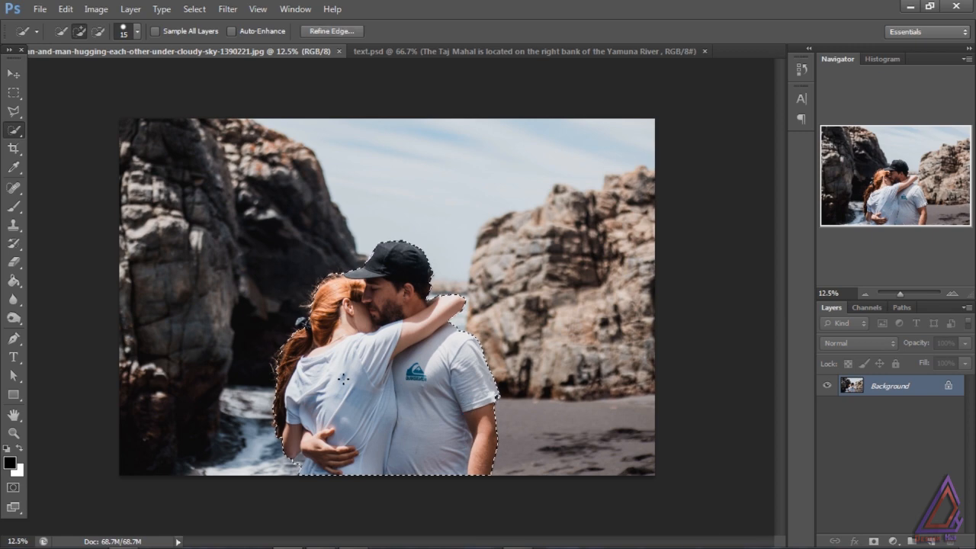
# Touch up the quick selection along the man's cap, the raised arm, his shoulder and the sleeve hem
pyautogui.hotkey('ctrl', '=')
pyautogui.hotkey('ctrl', '=')
pyautogui.hotkey('ctrl', '=')
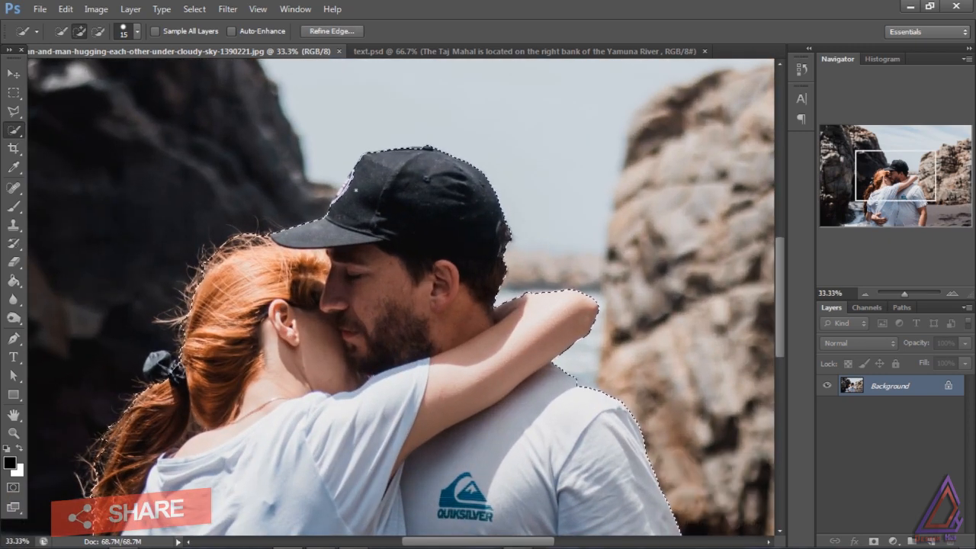
pyautogui.moveTo(342, 190); pyautogui.dragTo(356, 176)
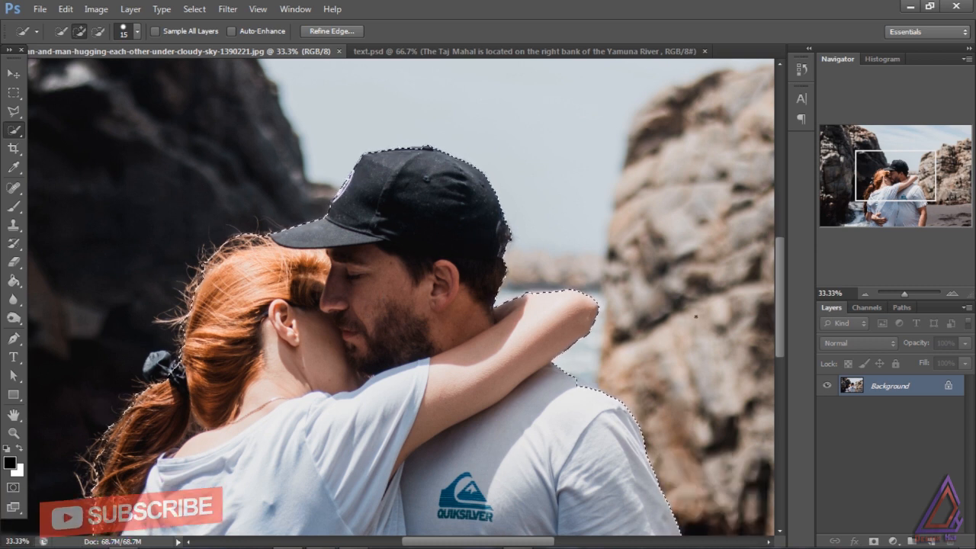
pyautogui.keyDown('alt'); pyautogui.click(549, 304); pyautogui.keyUp('alt')
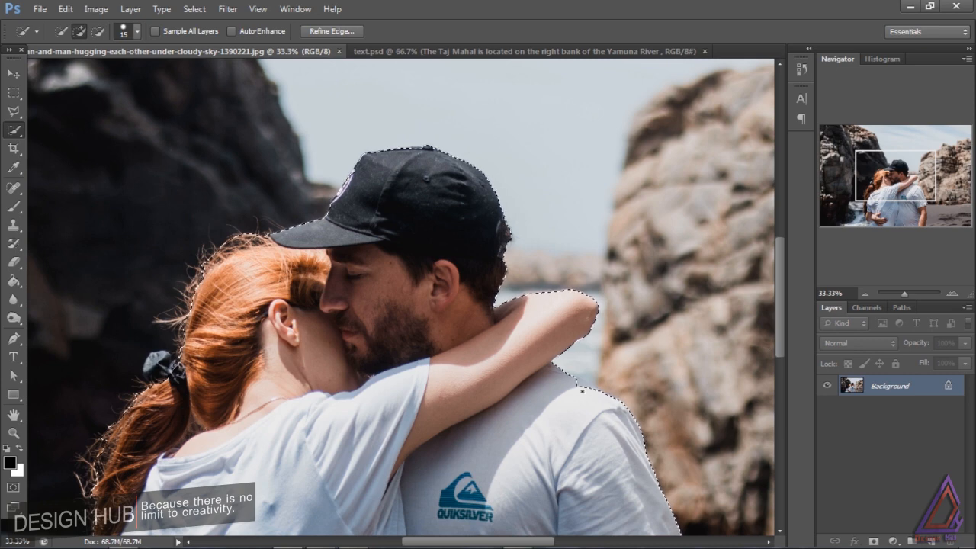
pyautogui.click(581, 389)
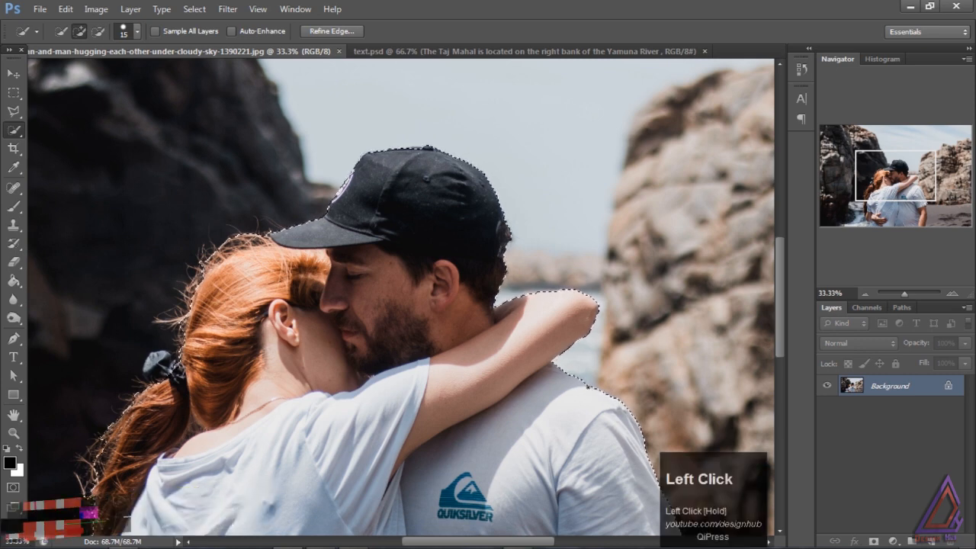
pyautogui.moveTo(780, 343); pyautogui.dragTo(788, 409)
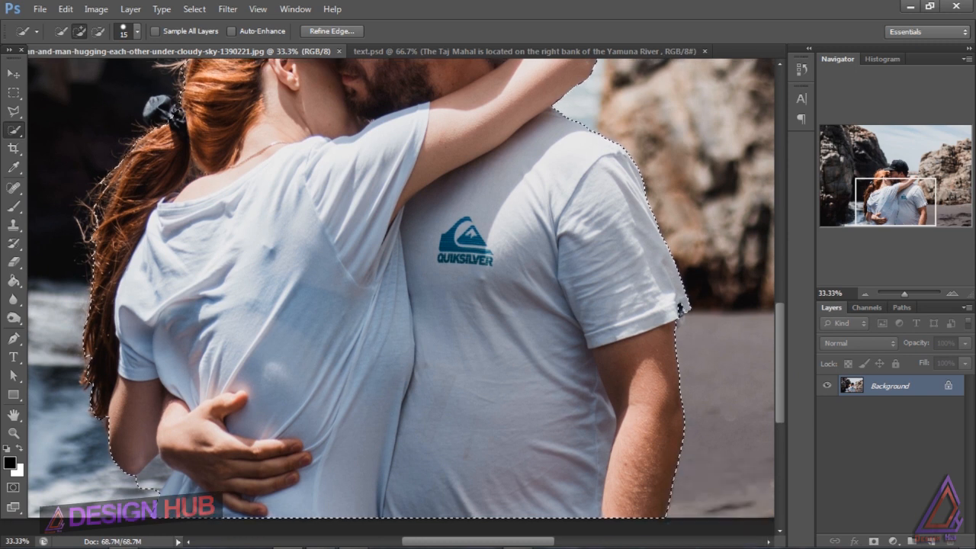
pyautogui.click(682, 312)
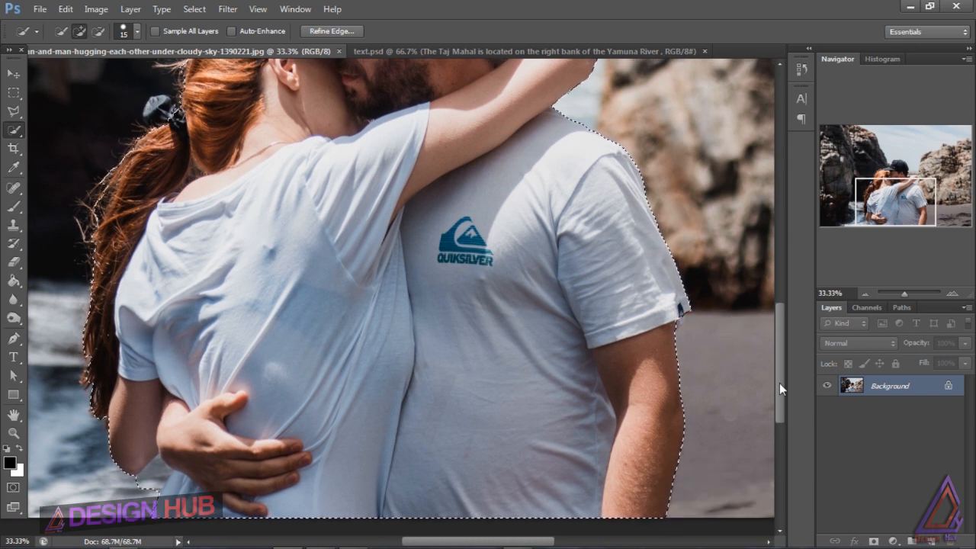
# Subtract the patch of water between the woman's elbow and the lower edge of her shirt from the selection
pyautogui.moveTo(778, 382); pyautogui.dragTo(783, 404)
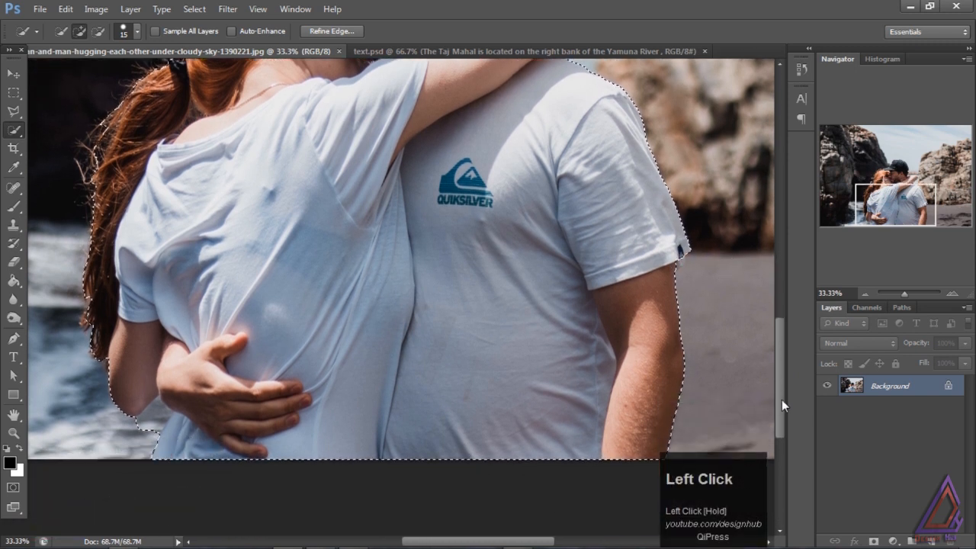
pyautogui.keyDown('alt'); pyautogui.click(153, 419); pyautogui.keyUp('alt')
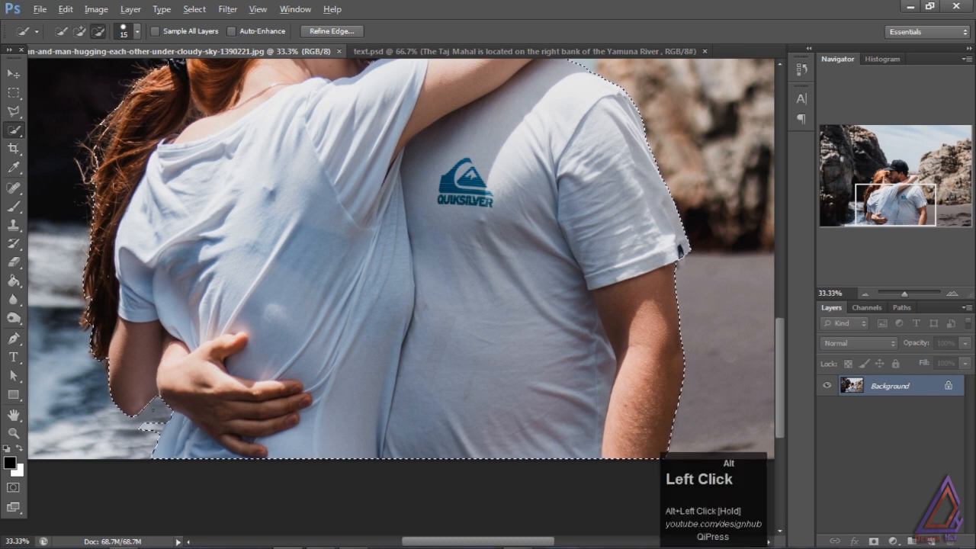
pyautogui.keyDown('alt'); pyautogui.click(155, 425); pyautogui.keyUp('alt')
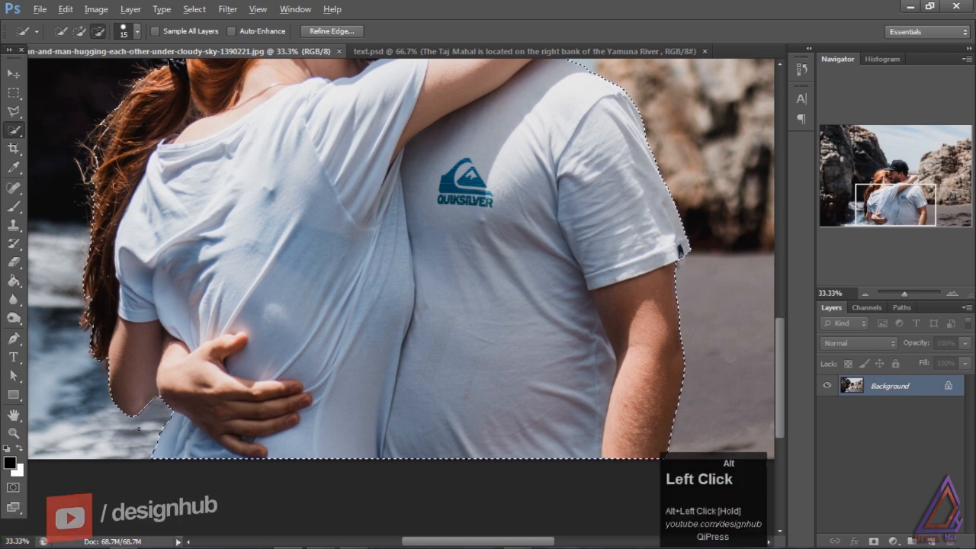
pyautogui.keyDown('alt'); pyautogui.click(172, 428); pyautogui.keyUp('alt')
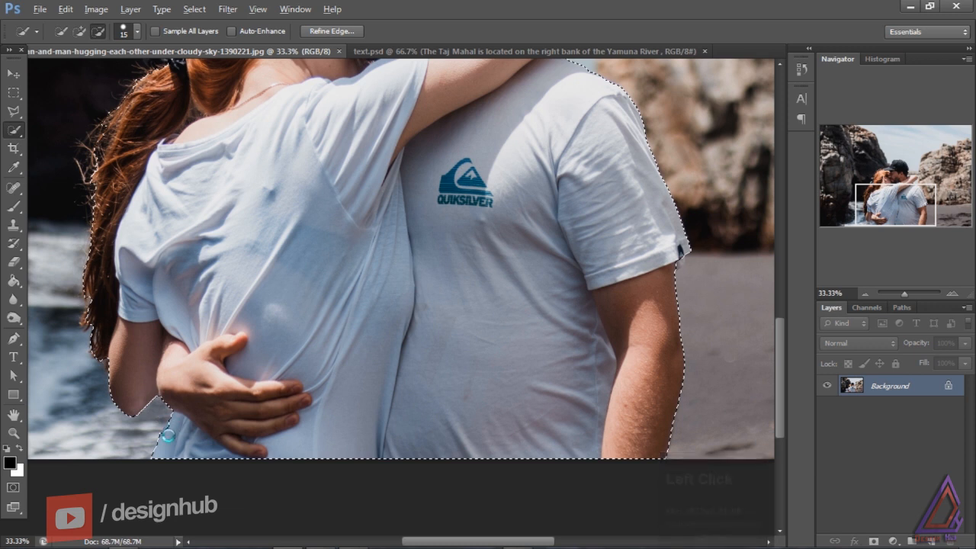
pyautogui.click(200, 382)
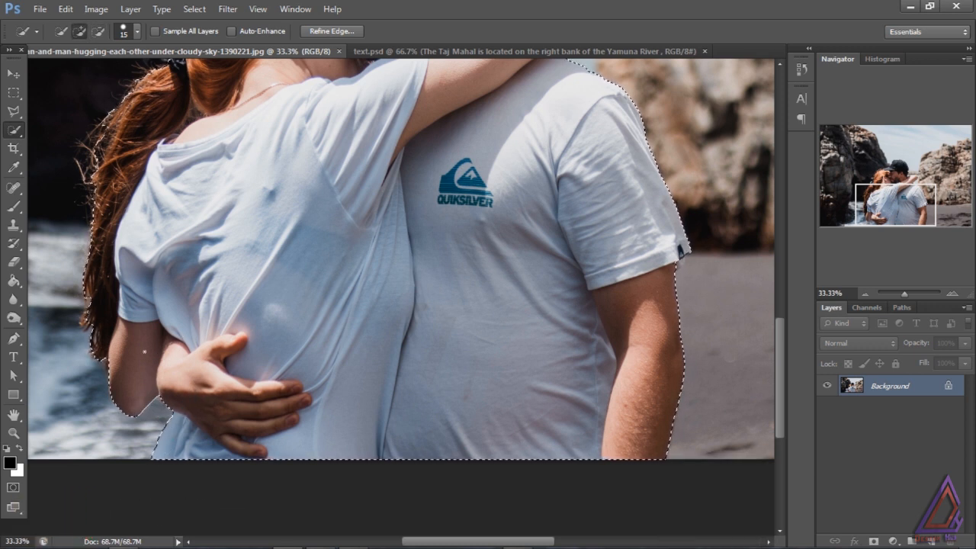
# Extend the selection along the ponytail's outer edge and subtract the background gap between the ponytail and neck
pyautogui.click(96, 323)
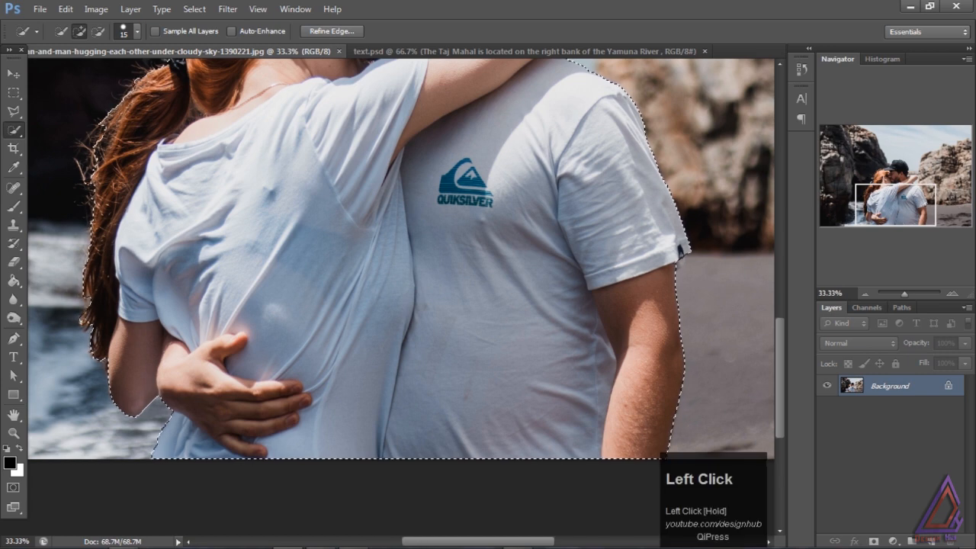
pyautogui.click(89, 328)
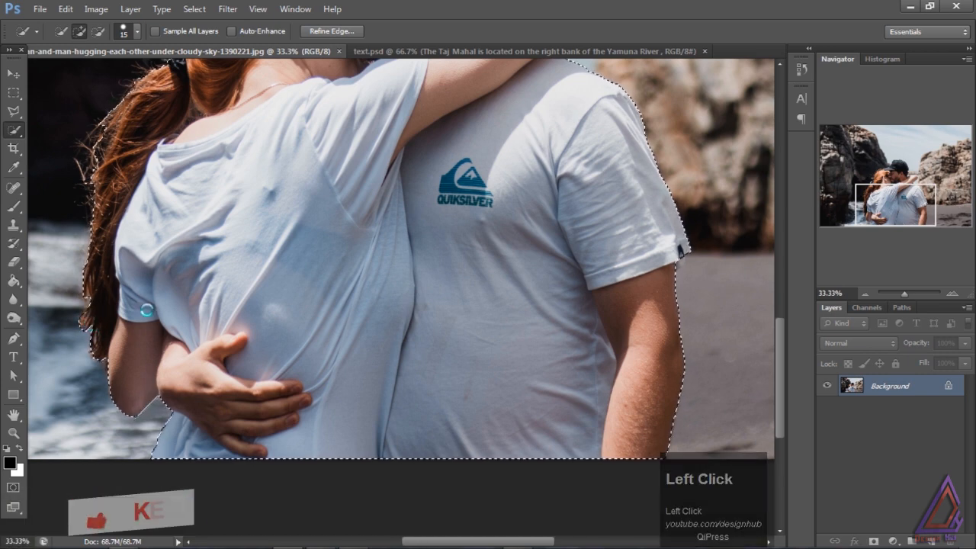
pyautogui.moveTo(774, 372); pyautogui.dragTo(787, 319)
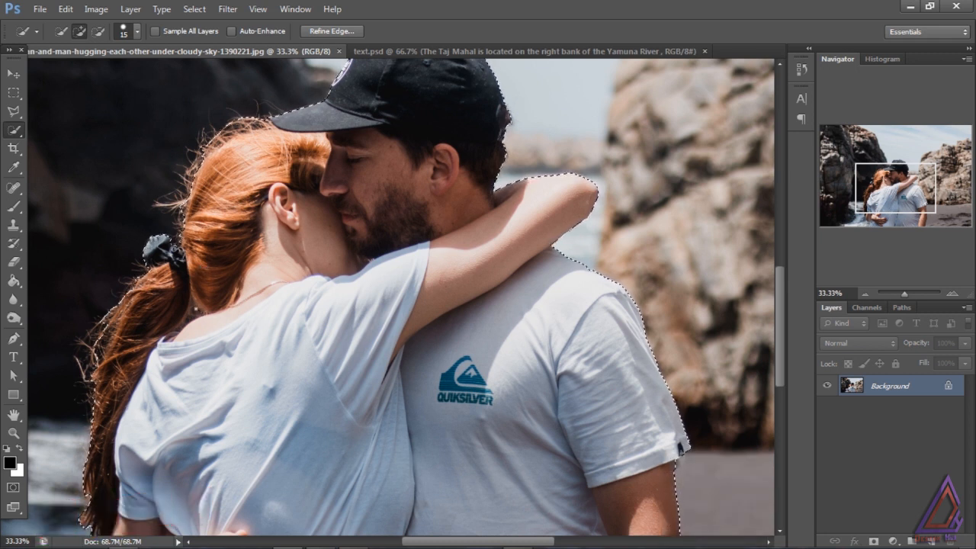
pyautogui.press('alt')
pyautogui.moveTo(192, 303); pyautogui.dragTo(193, 304)
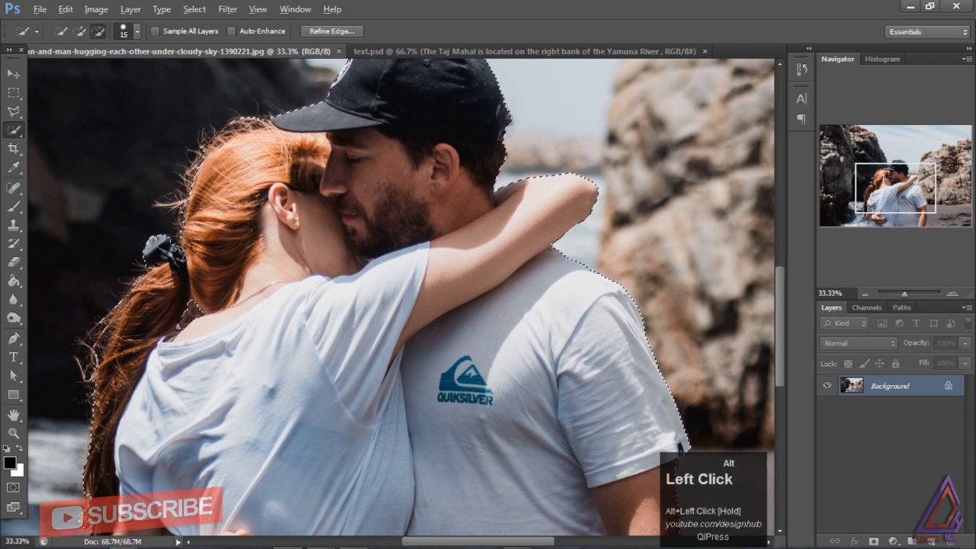
pyautogui.moveTo(196, 317); pyautogui.dragTo(190, 324)
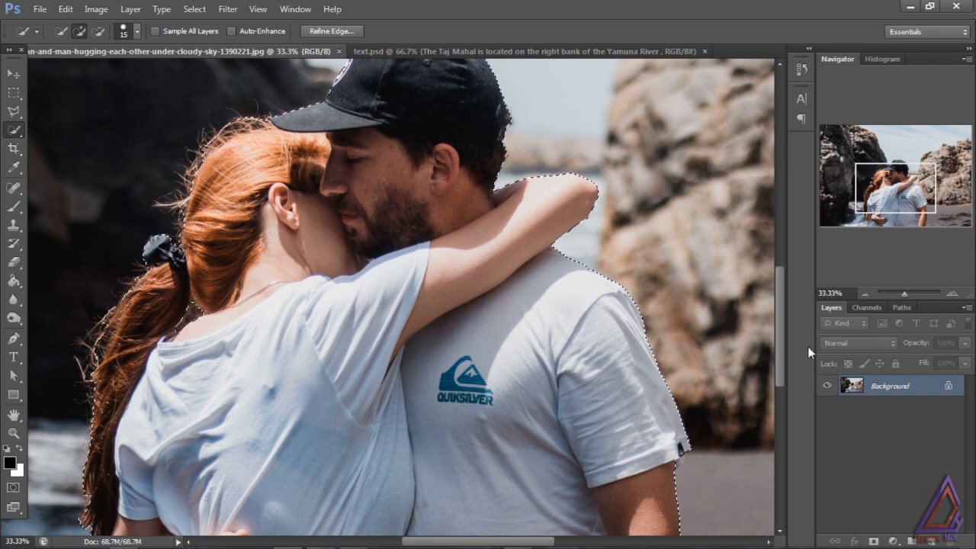
# Add a layer mask from the couple's selection and open Refine Mask for it
pyautogui.click(873, 540)
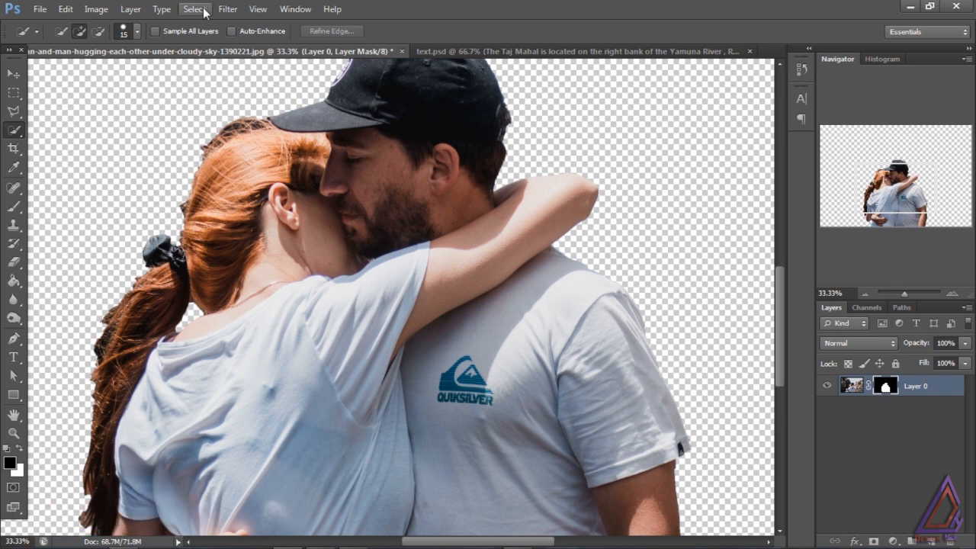
pyautogui.click(226, 9)
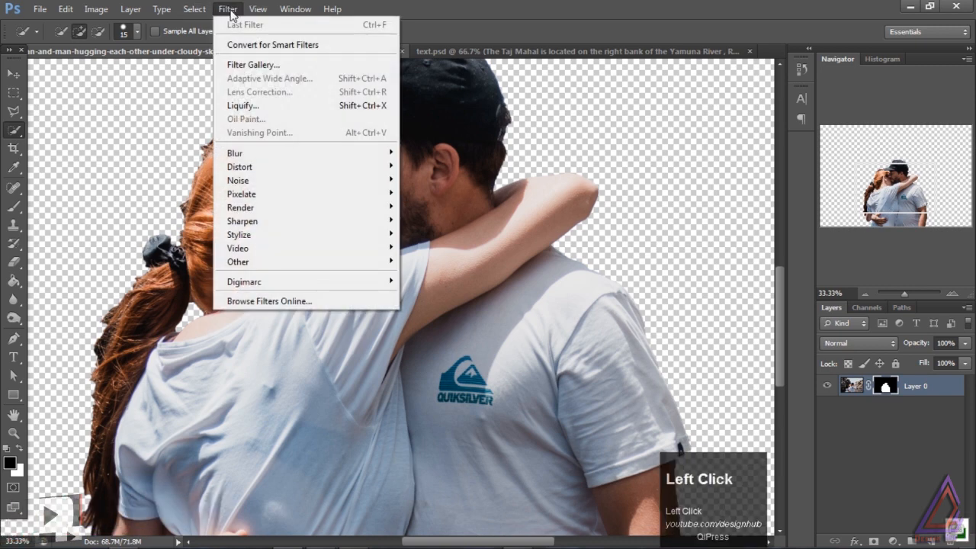
pyautogui.moveTo(192, 9)
pyautogui.click(214, 154)
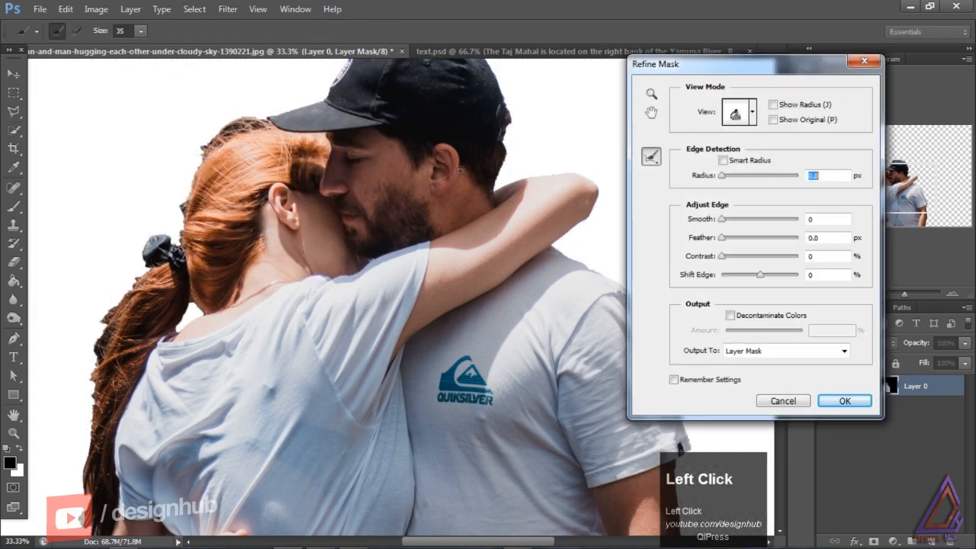
# Adjust the mask edge to Smooth 26, Feather 2.1 px and Contrast 17%
pyautogui.moveTo(722, 223); pyautogui.dragTo(729, 218)
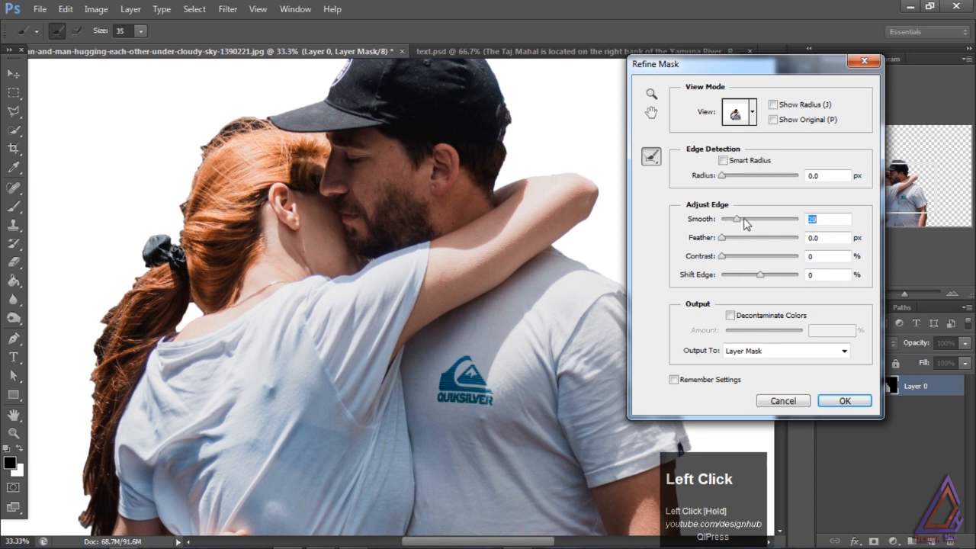
pyautogui.moveTo(724, 260)
pyautogui.mouseDown()
pyautogui.moveTo(737, 261)
pyautogui.moveTo(726, 242)
pyautogui.mouseUp()
pyautogui.click(730, 238)
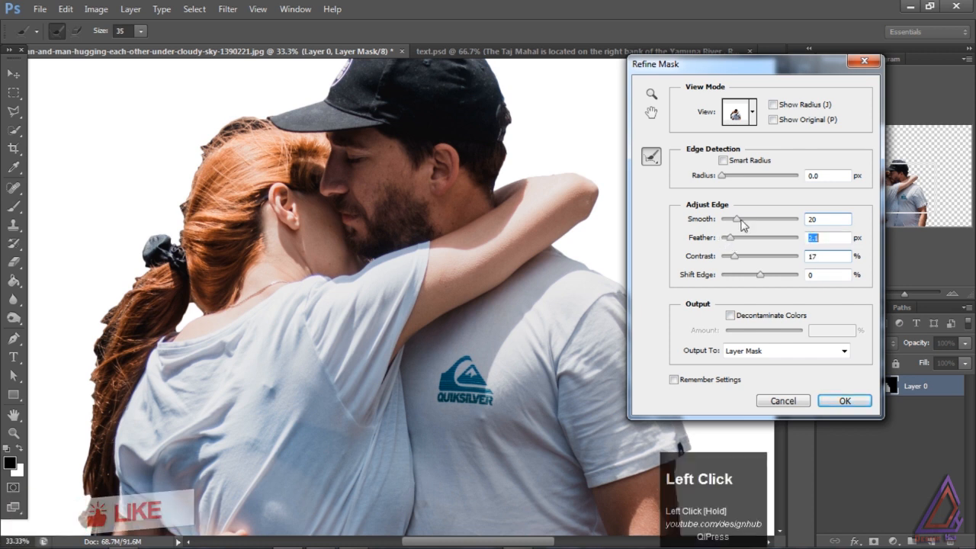
pyautogui.click(741, 219)
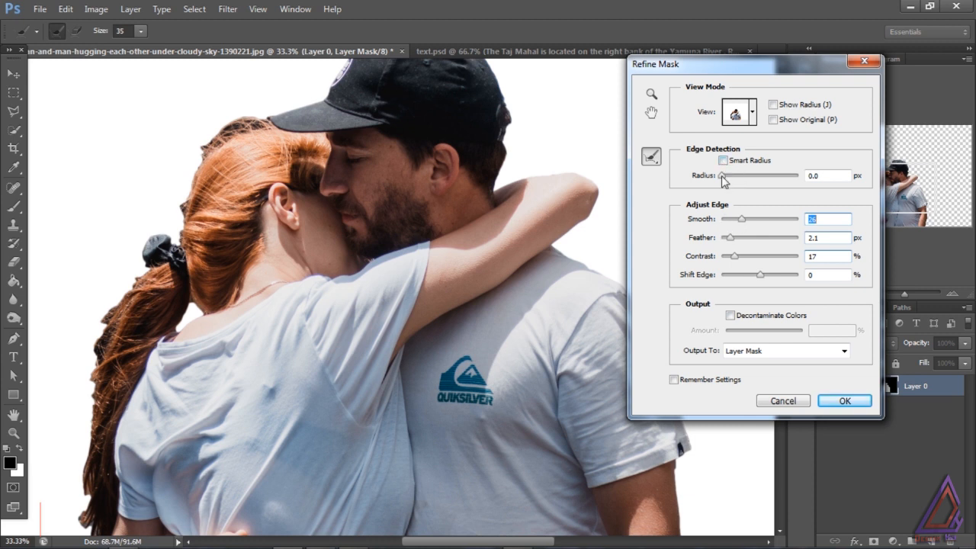
# Paint with the Refine Radius brush along the woman's hair edge, from the crown of her head down to the ponytail's tip
pyautogui.click(186, 207)
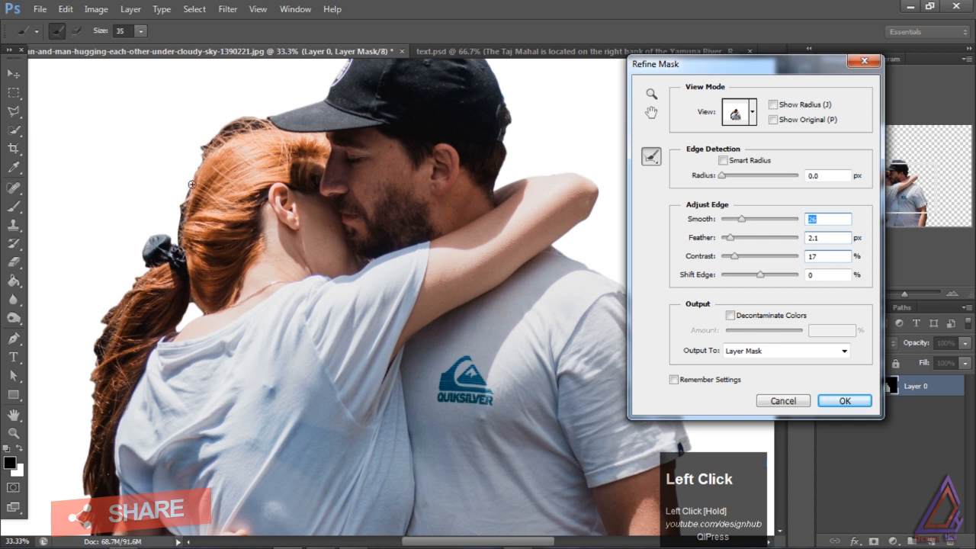
pyautogui.moveTo(192, 184); pyautogui.dragTo(201, 161)
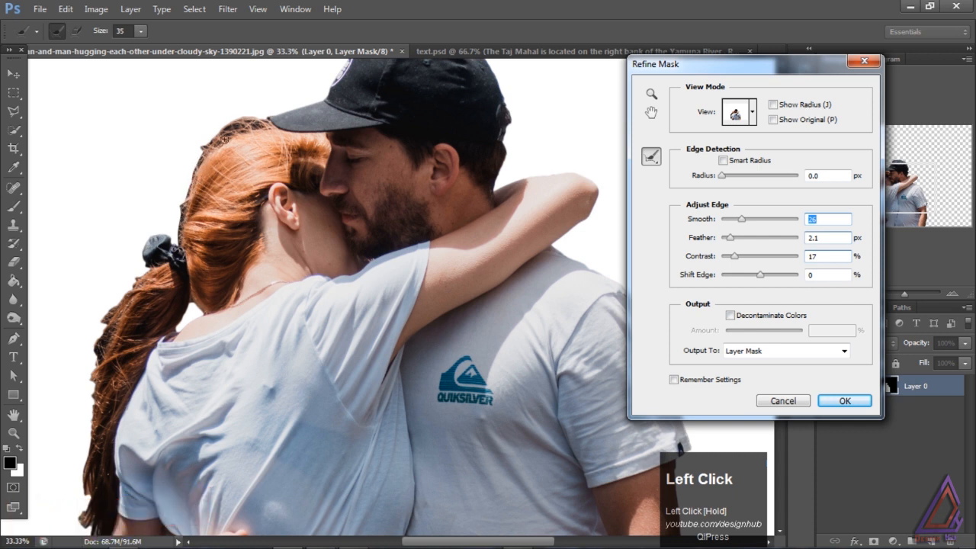
pyautogui.moveTo(239, 128); pyautogui.dragTo(237, 130)
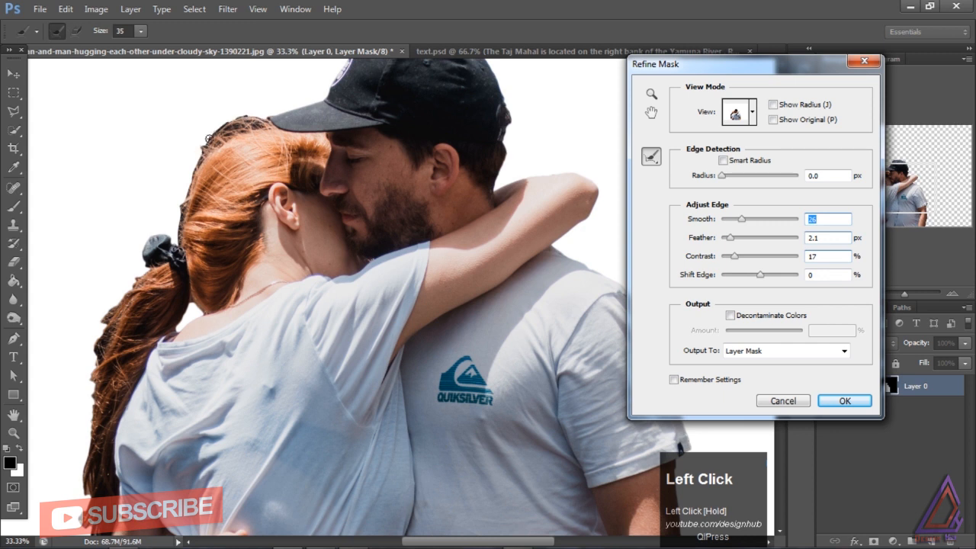
pyautogui.moveTo(237, 129); pyautogui.dragTo(267, 122)
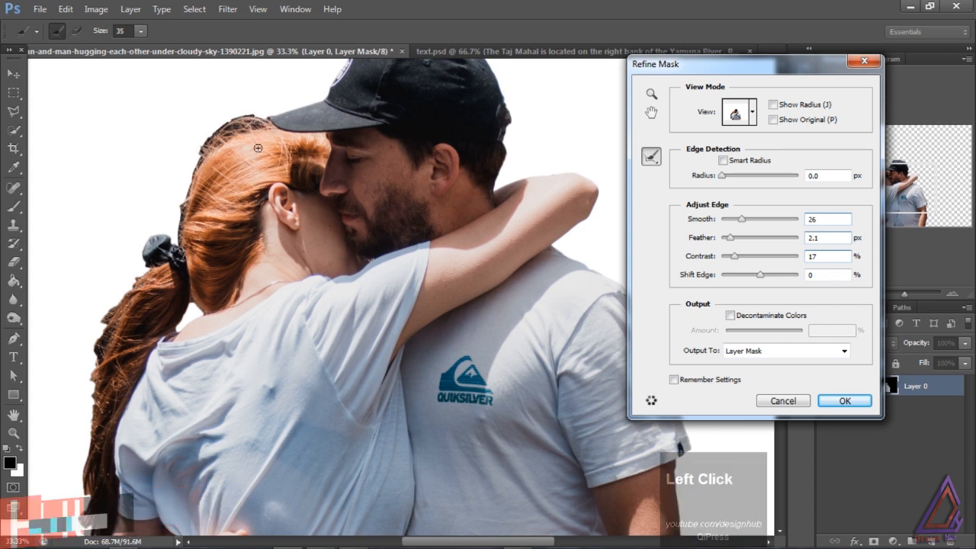
pyautogui.click(180, 212)
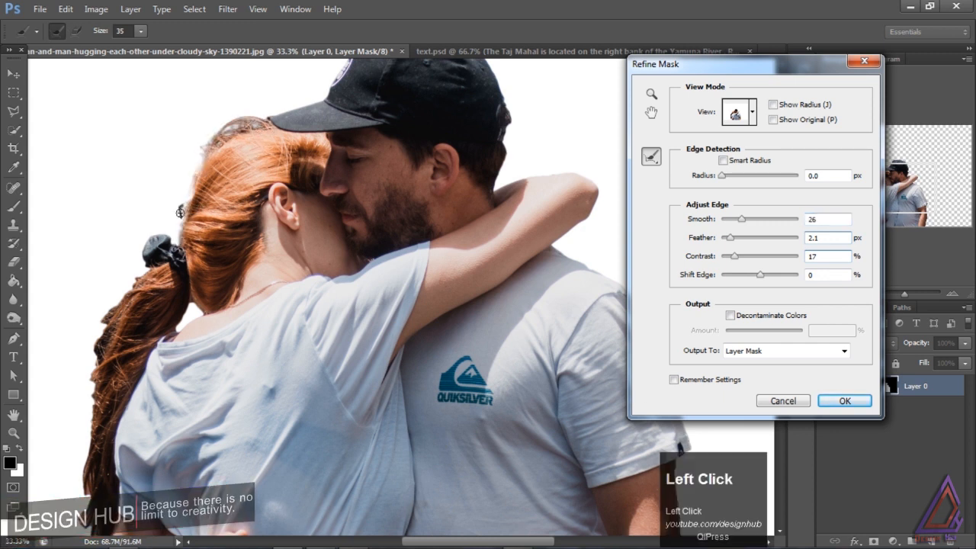
pyautogui.moveTo(187, 225)
pyautogui.mouseDown()
pyautogui.moveTo(158, 304)
pyautogui.moveTo(162, 290)
pyautogui.moveTo(144, 271)
pyautogui.mouseUp()
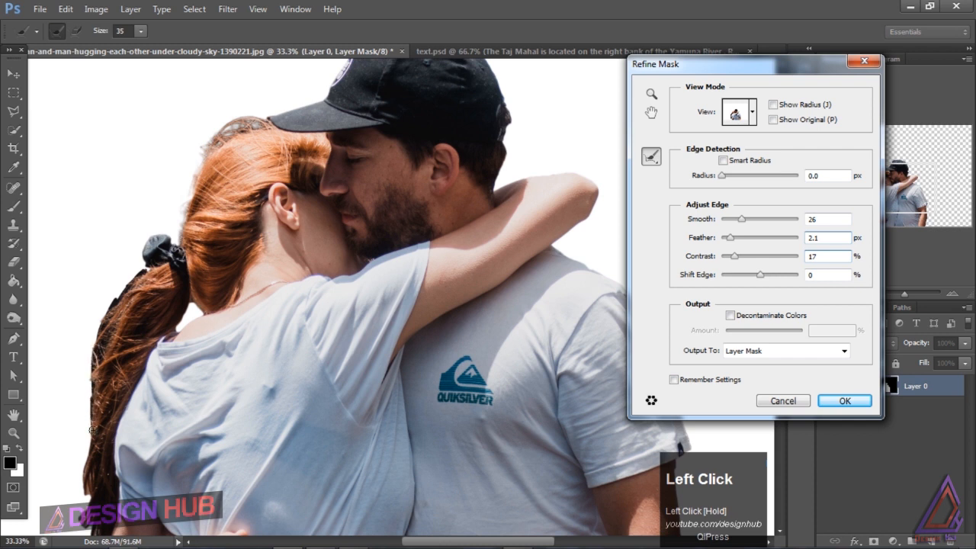
pyautogui.moveTo(88, 491); pyautogui.dragTo(88, 516)
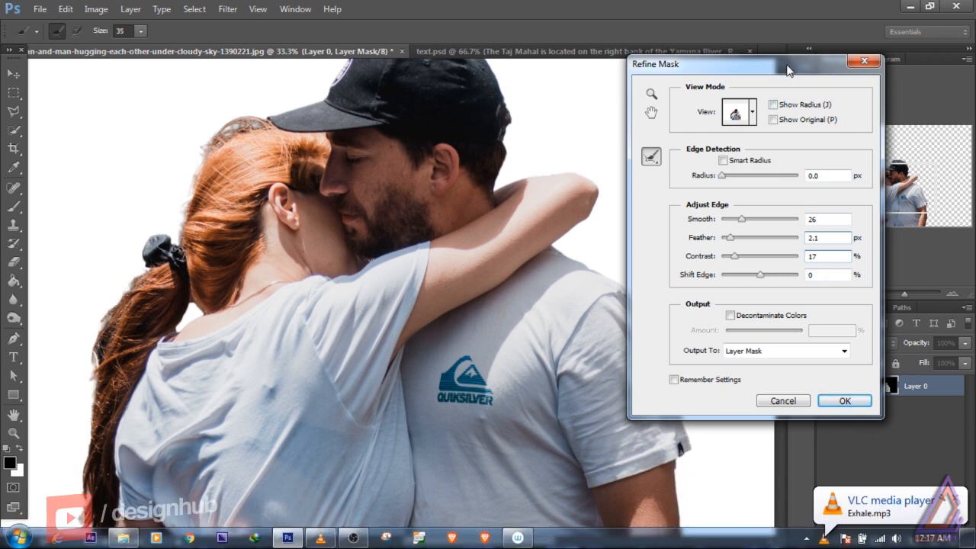
# Refine the mask edge where the inner side of the ponytail meets the woman's shoulder
pyautogui.moveTo(782, 67); pyautogui.dragTo(933, 48)
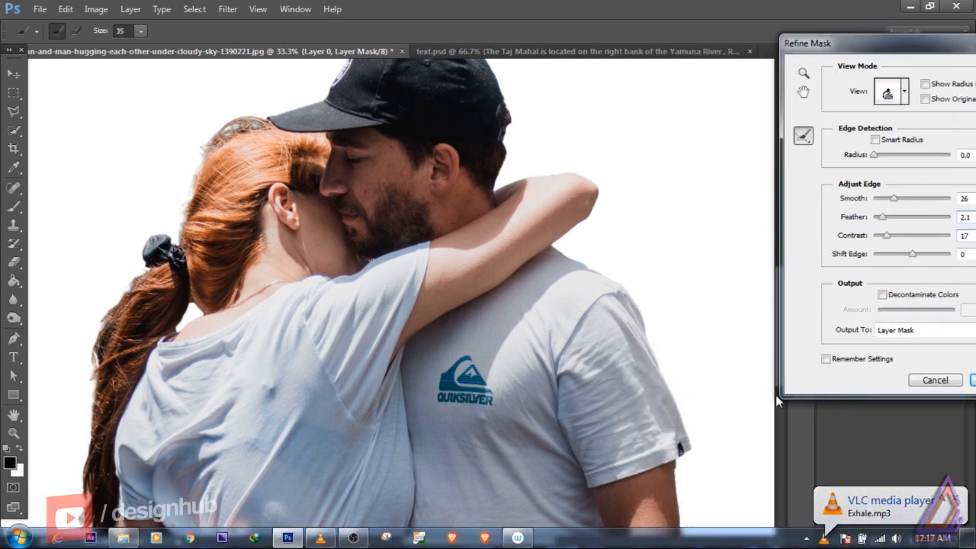
pyautogui.scroll(-3, 762, 305)
pyautogui.scroll(-3, 777, 404)
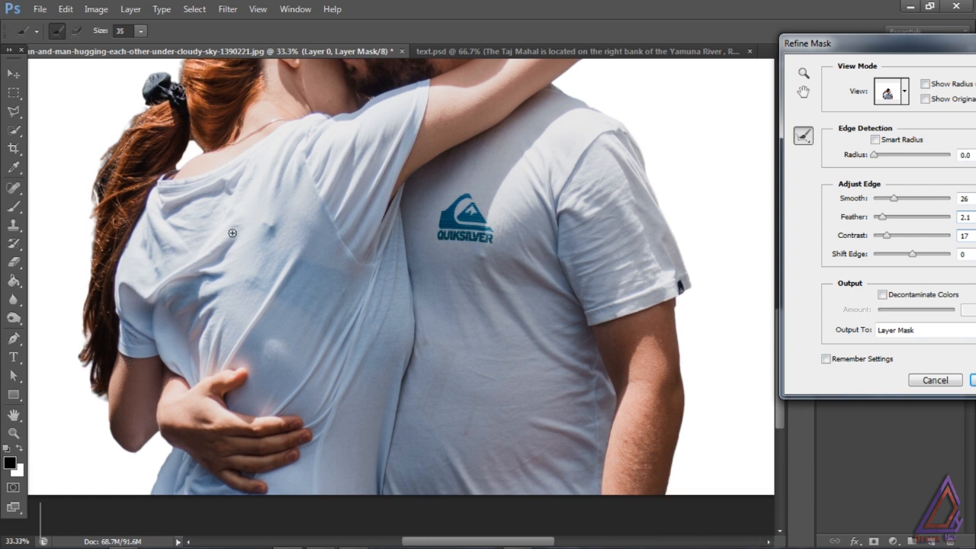
pyautogui.click(164, 173)
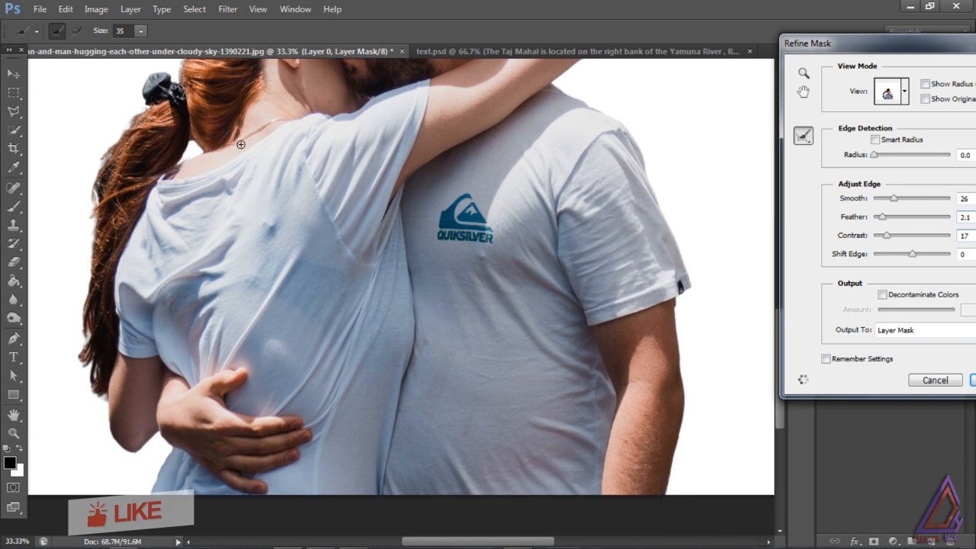
# Set the mask edge to Smooth 15, Feather 1.0 px and Contrast 45%
pyautogui.moveTo(838, 46); pyautogui.dragTo(475, 70)
pyautogui.moveTo(782, 336); pyautogui.dragTo(778, 283)
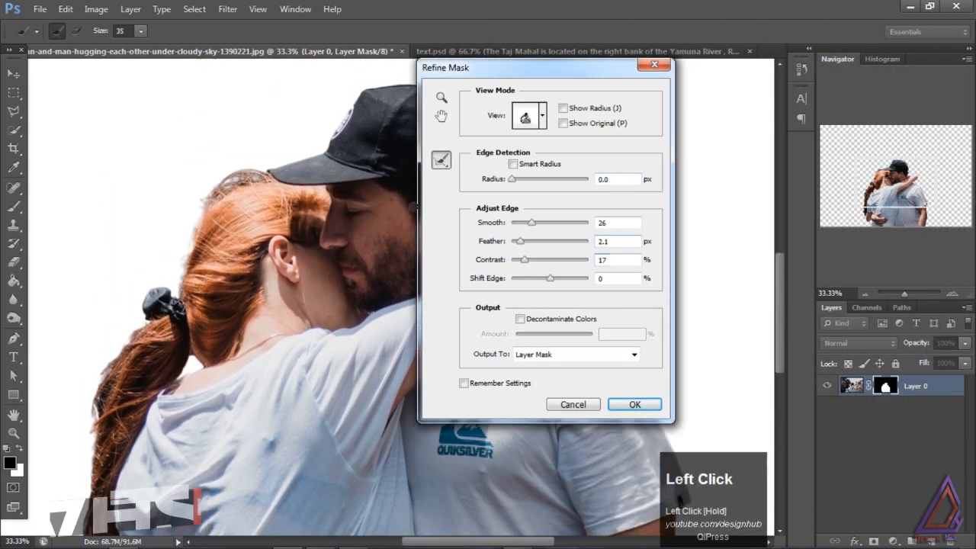
pyautogui.moveTo(520, 243); pyautogui.dragTo(546, 260)
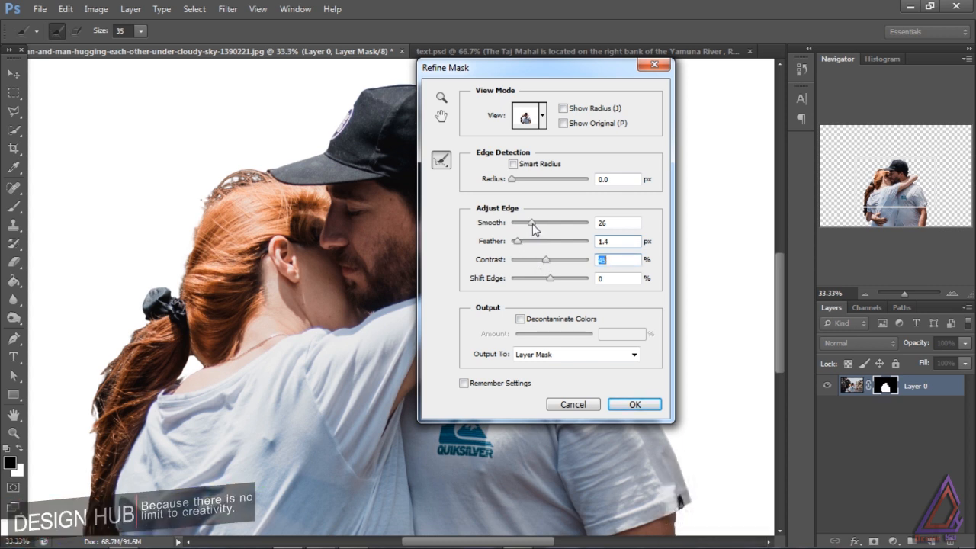
pyautogui.moveTo(532, 223); pyautogui.dragTo(518, 245)
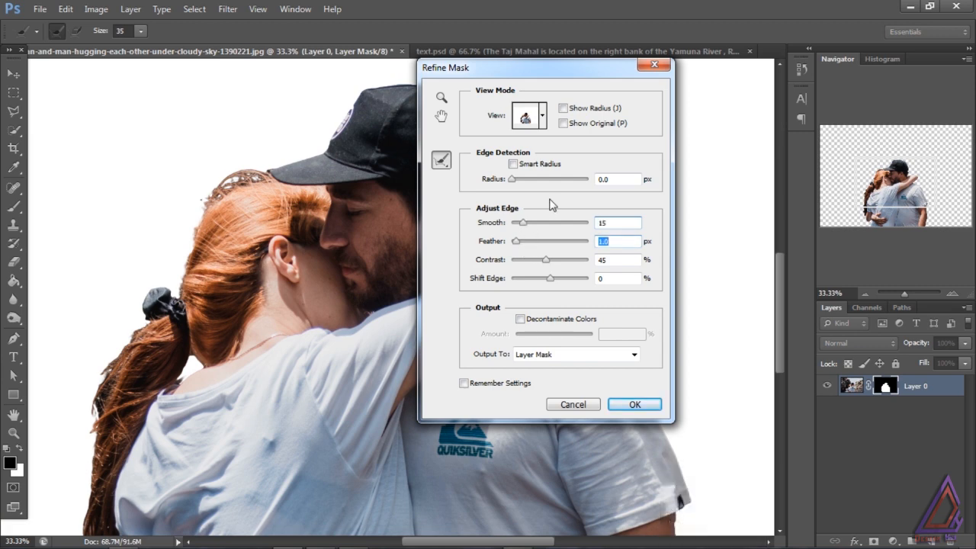
# Apply the refined edge to the layer mask and duplicate Layer 0 together with its mask
pyautogui.click(634, 404)
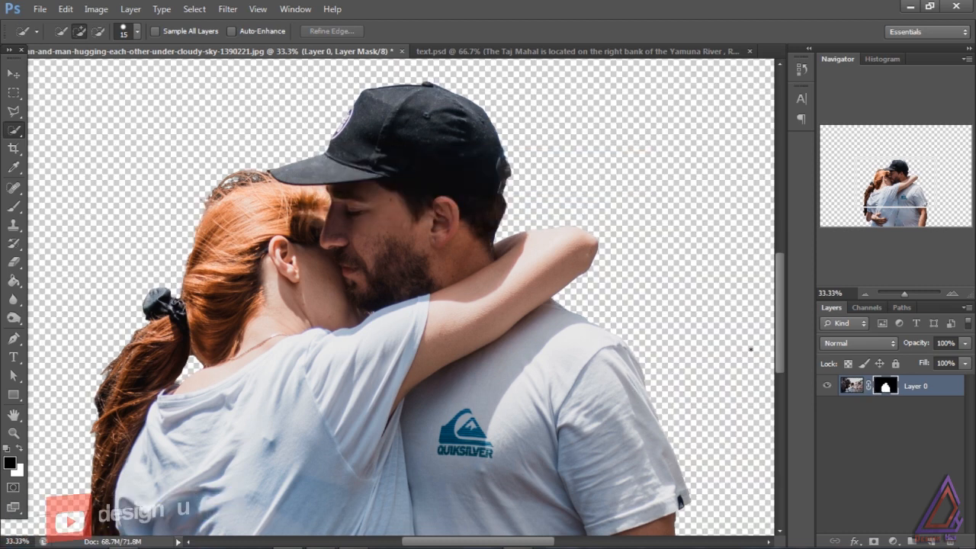
pyautogui.hotkey('ctrl', '0')
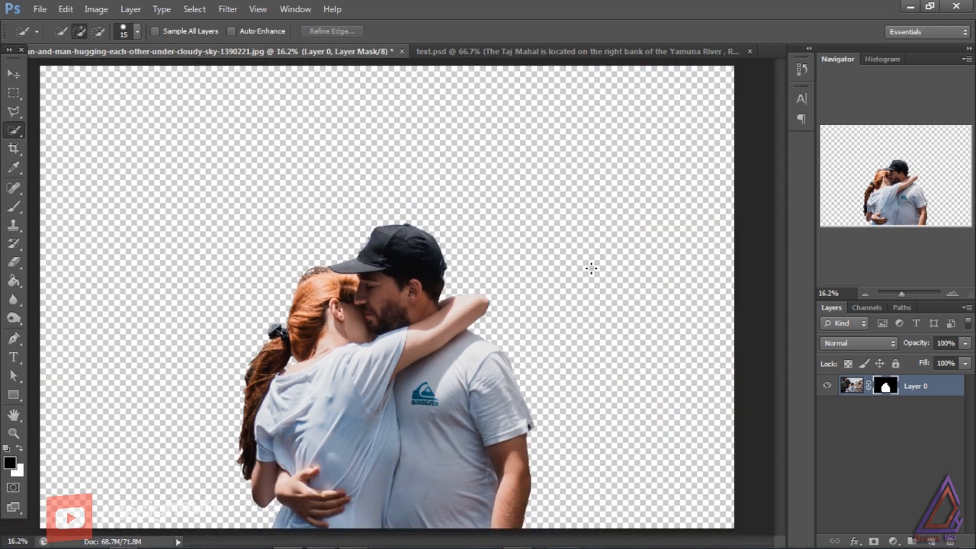
pyautogui.click(940, 393)
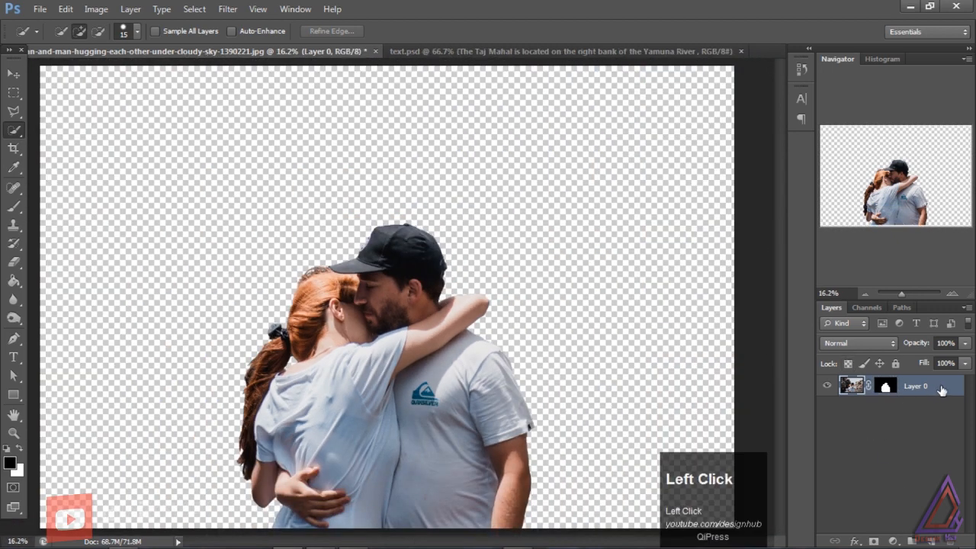
pyautogui.rightClick(941, 395)
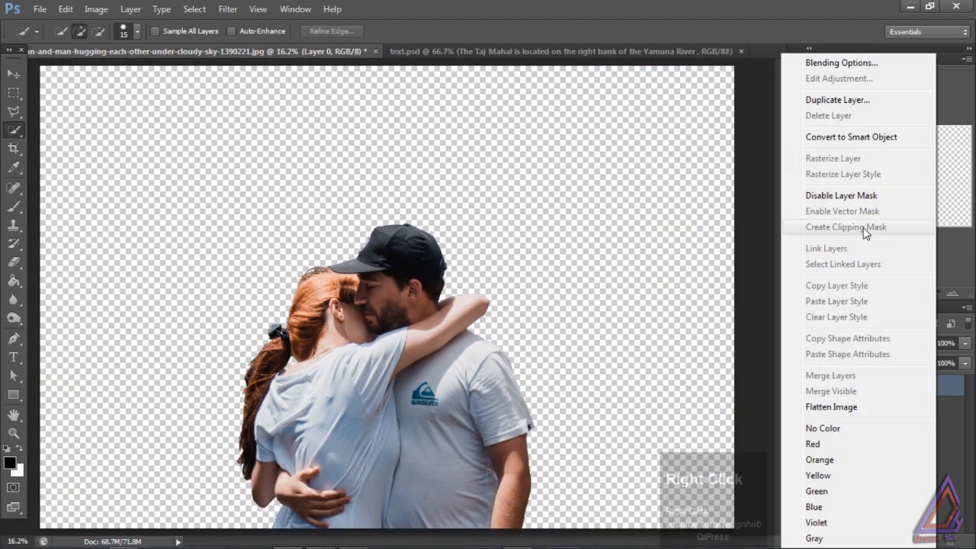
pyautogui.click(865, 100)
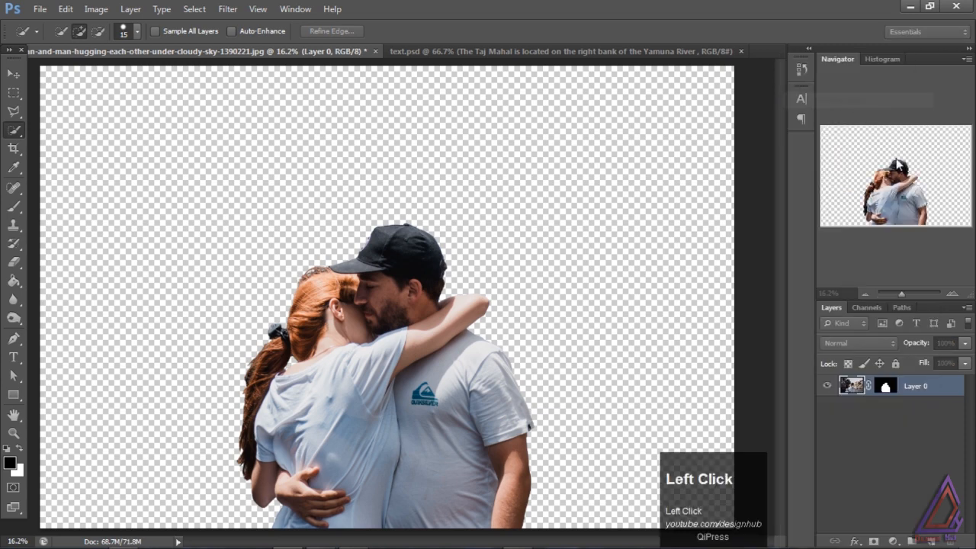
pyautogui.click(626, 161)
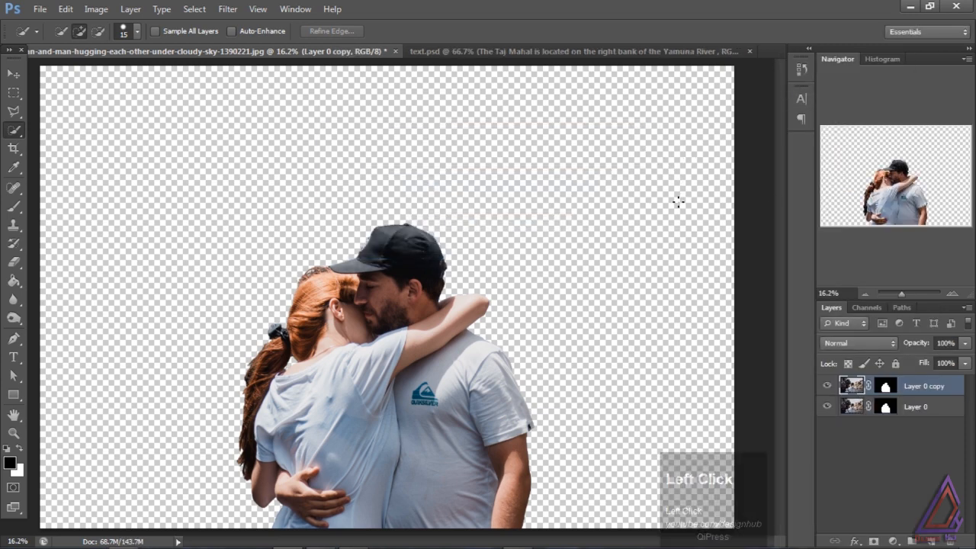
# Apply the layer mask of Layer 0 copy permanently to its pixels
pyautogui.click(887, 388)
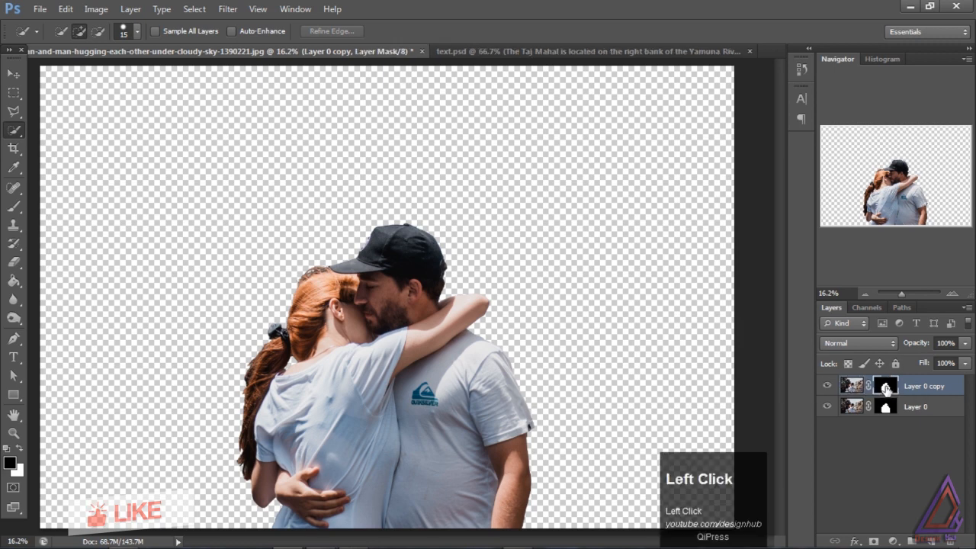
pyautogui.rightClick(886, 387)
pyautogui.click(856, 428)
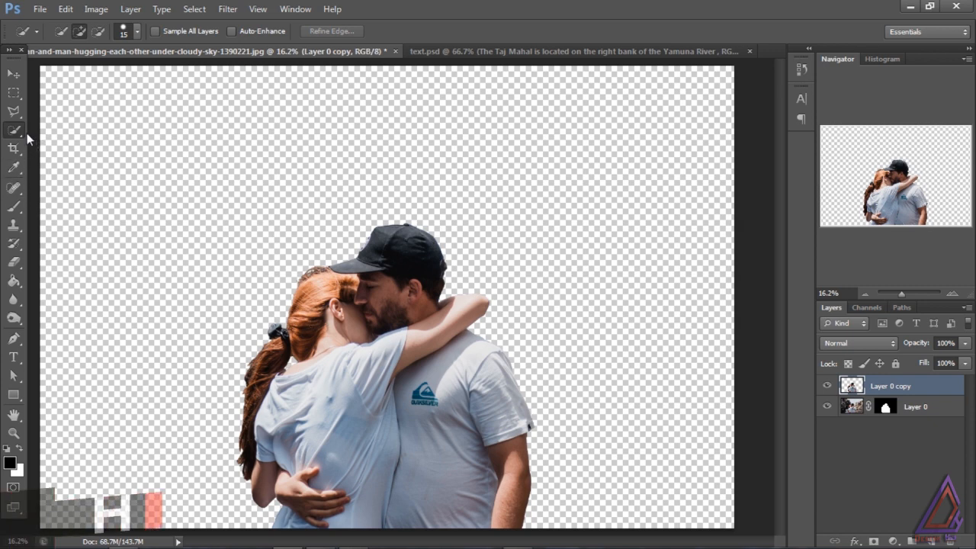
# Quick-select the woman's hair, ponytail, lower arm, face and T-shirt on Layer 0 copy with a brush size of 40
pyautogui.keyDown('ctrl'); pyautogui.click(292, 366); pyautogui.keyUp('ctrl')
pyautogui.hotkey('ctrl', '+')
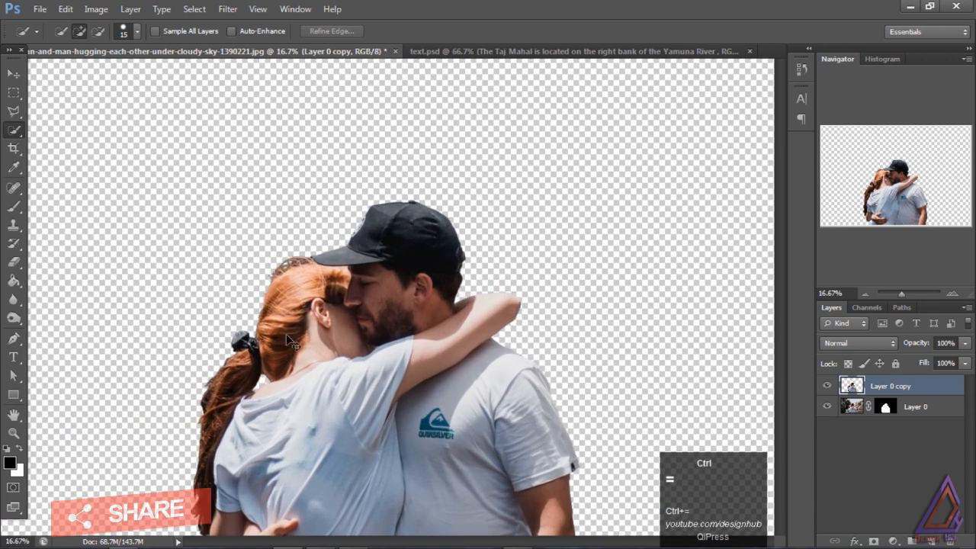
pyautogui.moveTo(778, 305); pyautogui.dragTo(782, 351)
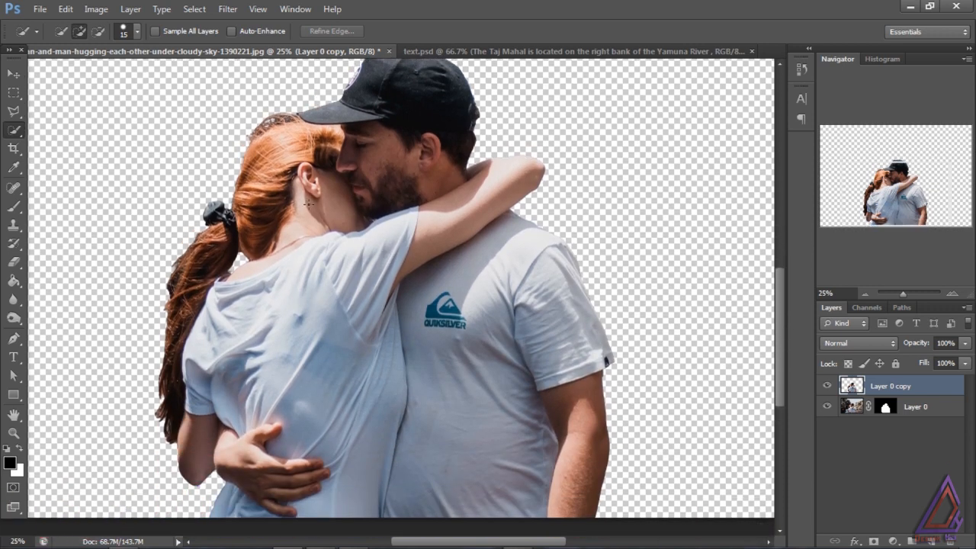
pyautogui.press(']')
pyautogui.press(']')
pyautogui.press(']')
pyautogui.press(']')
pyautogui.press(']')
pyautogui.moveTo(285, 149); pyautogui.dragTo(290, 131)
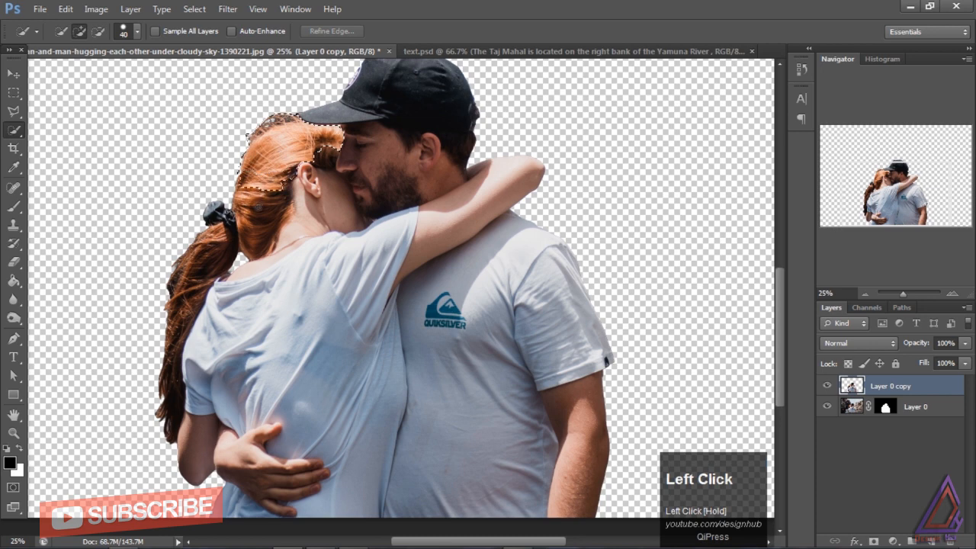
pyautogui.moveTo(257, 206)
pyautogui.mouseDown()
pyautogui.moveTo(221, 229)
pyautogui.moveTo(194, 274)
pyautogui.moveTo(214, 210)
pyautogui.mouseUp()
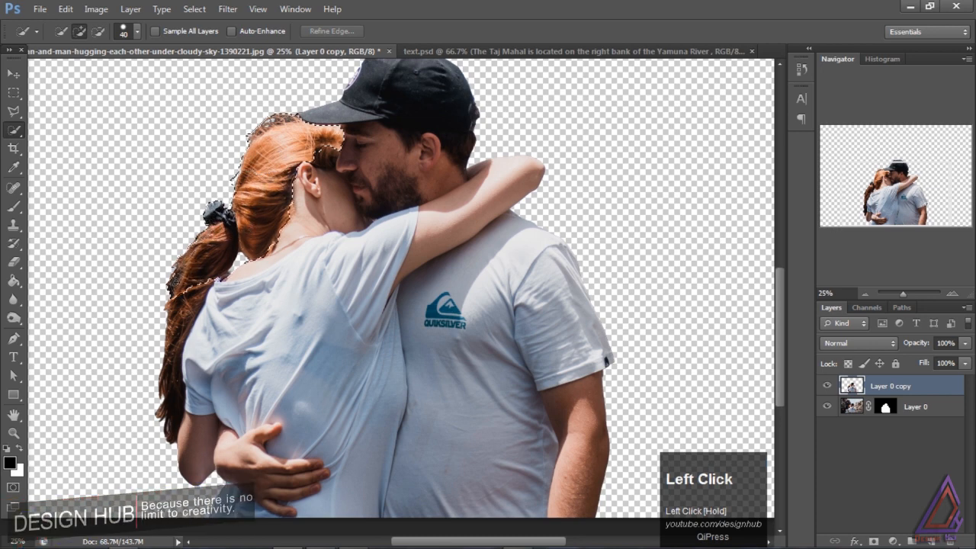
pyautogui.moveTo(175, 281); pyautogui.dragTo(172, 407)
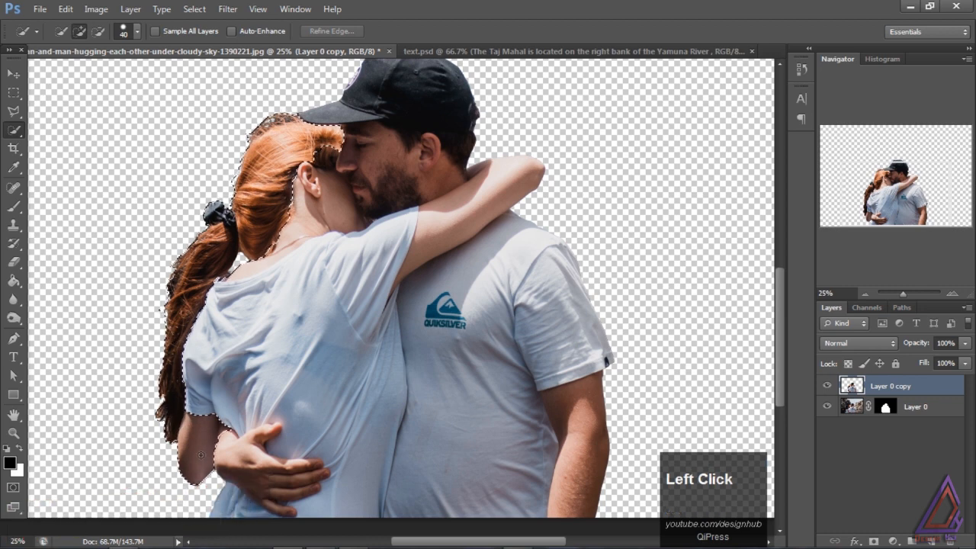
pyautogui.moveTo(282, 229)
pyautogui.mouseDown()
pyautogui.moveTo(309, 214)
pyautogui.moveTo(313, 175)
pyautogui.mouseUp()
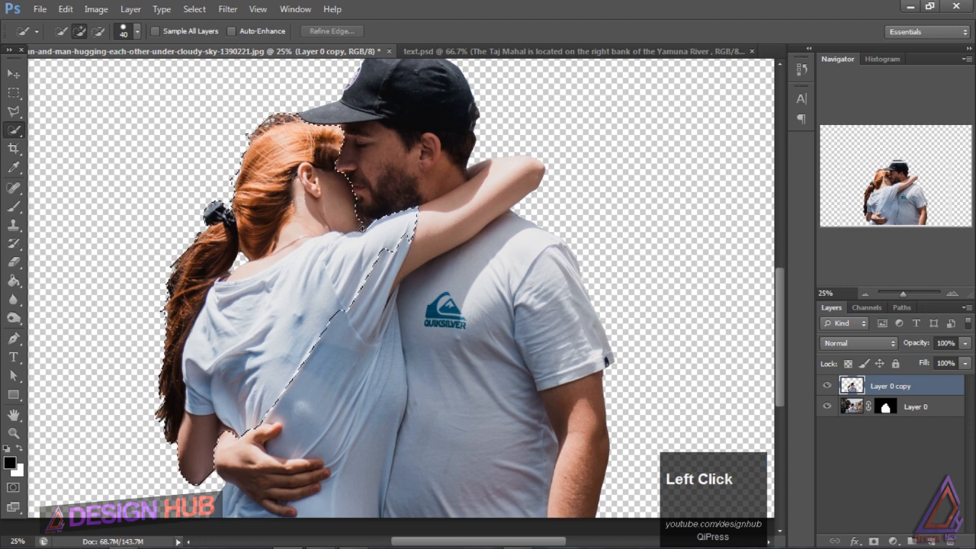
pyautogui.moveTo(367, 226)
pyautogui.mouseDown()
pyautogui.moveTo(355, 329)
pyautogui.moveTo(388, 430)
pyautogui.moveTo(363, 500)
pyautogui.moveTo(347, 520)
pyautogui.moveTo(228, 503)
pyautogui.mouseUp()
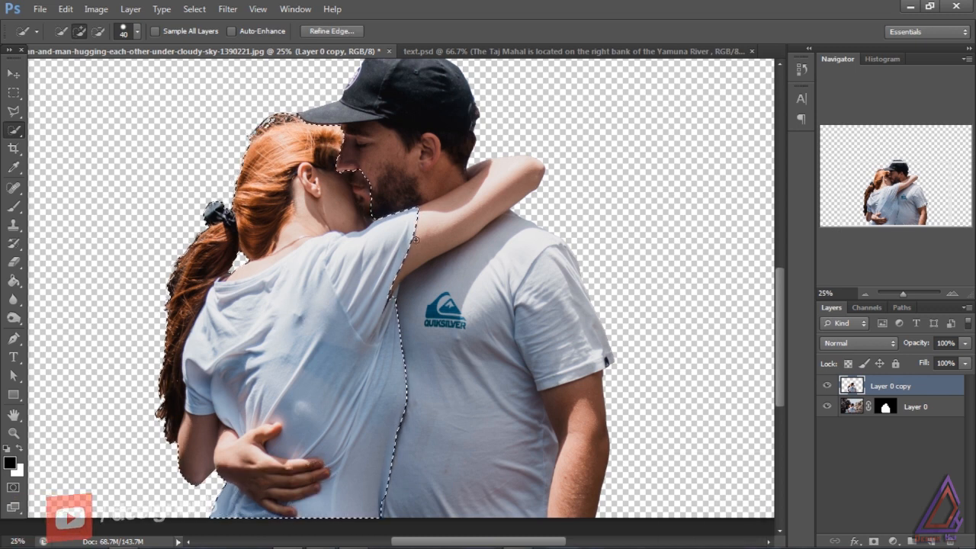
# Trim the man's mouth and beard out of the selection along the woman's face, and add her raised arm around his neck
pyautogui.press('alt')
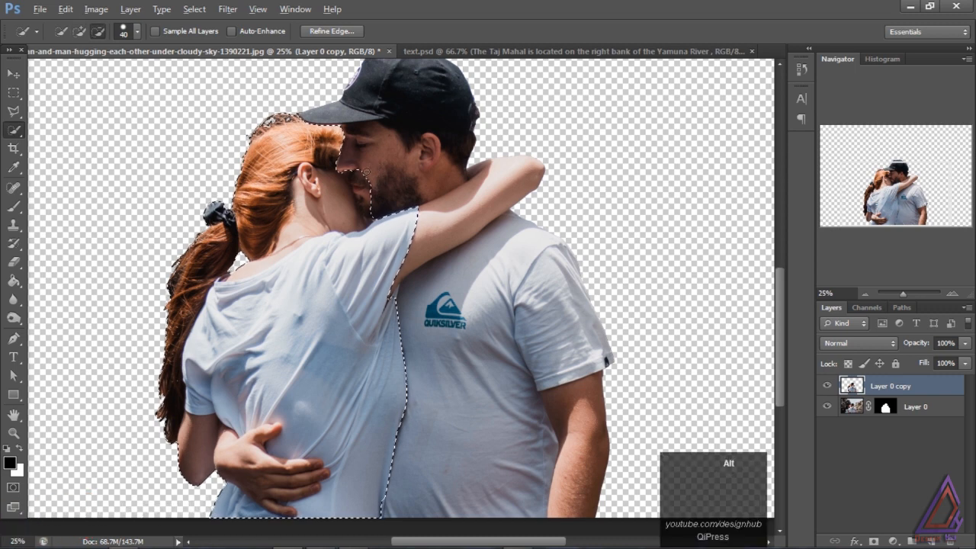
pyautogui.moveTo(351, 167); pyautogui.dragTo(359, 183)
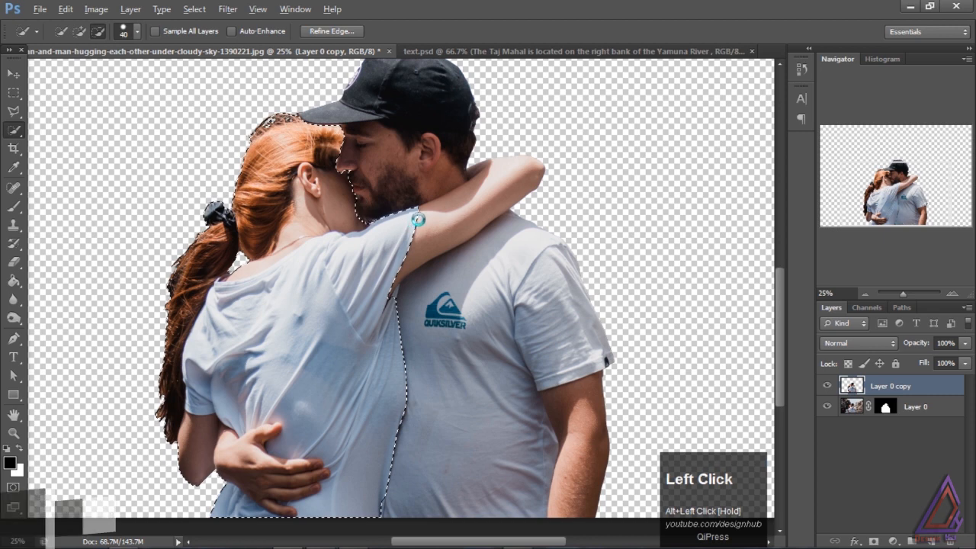
pyautogui.keyDown('alt'); pyautogui.click(375, 227); pyautogui.keyUp('alt')
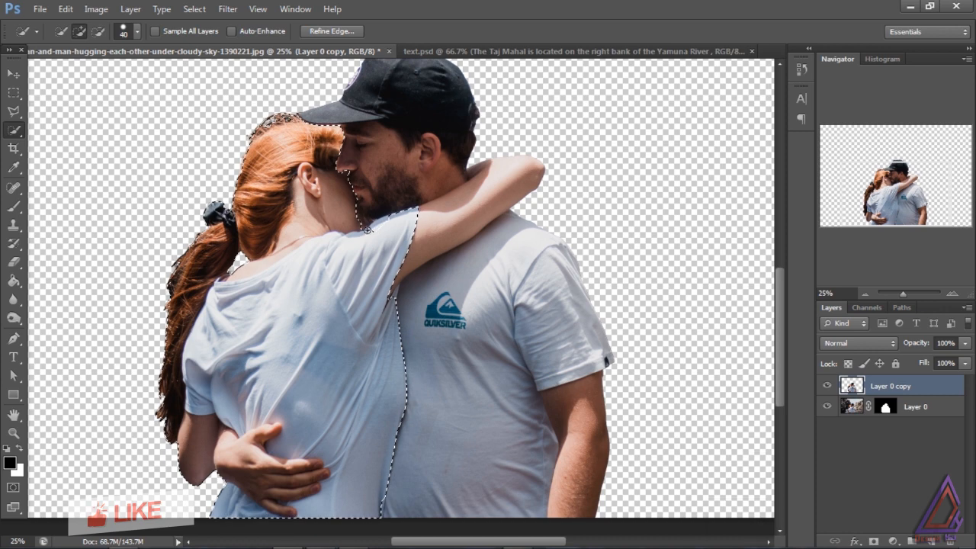
pyautogui.click(359, 223)
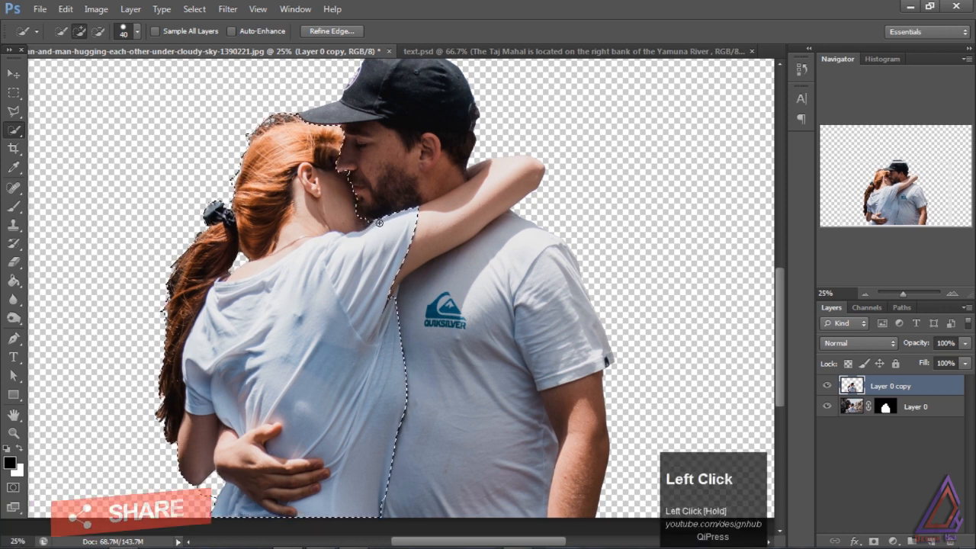
pyautogui.moveTo(403, 217)
pyautogui.mouseDown()
pyautogui.moveTo(378, 230)
pyautogui.moveTo(375, 202)
pyautogui.mouseUp()
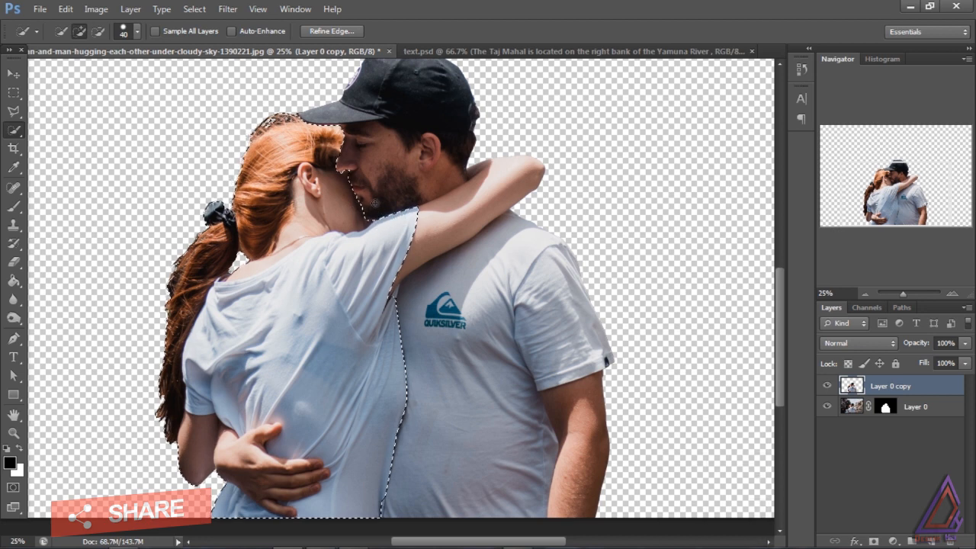
pyautogui.click(368, 205)
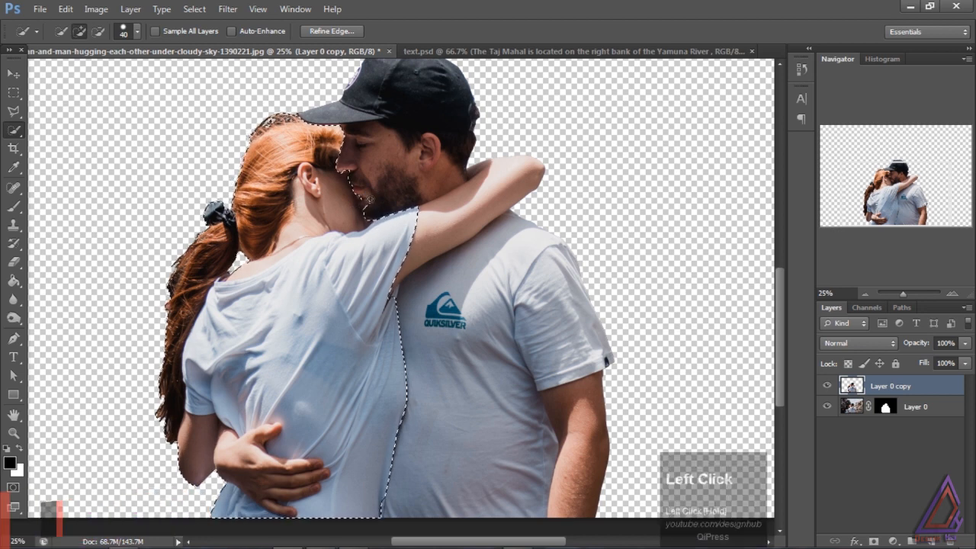
pyautogui.keyDown('alt'); pyautogui.click(365, 195); pyautogui.keyUp('alt')
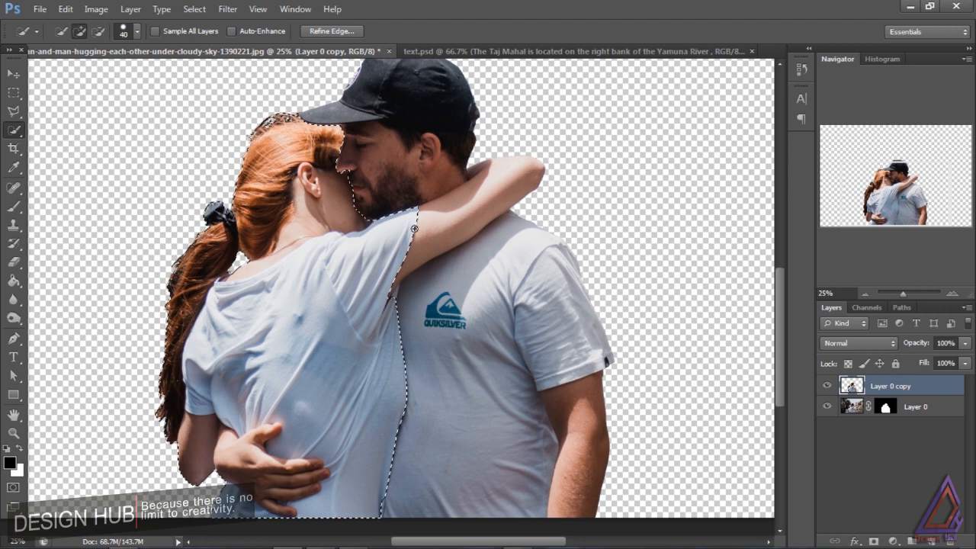
pyautogui.moveTo(417, 227); pyautogui.dragTo(503, 175)
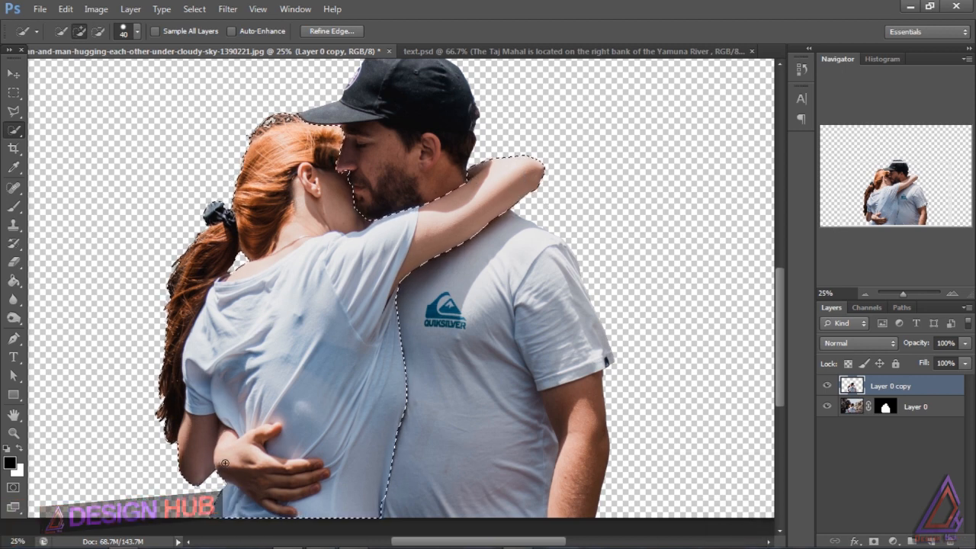
# Subtract the man's hand on the woman's waist from the selection, from the wrist to the fingertips
pyautogui.press('alt')
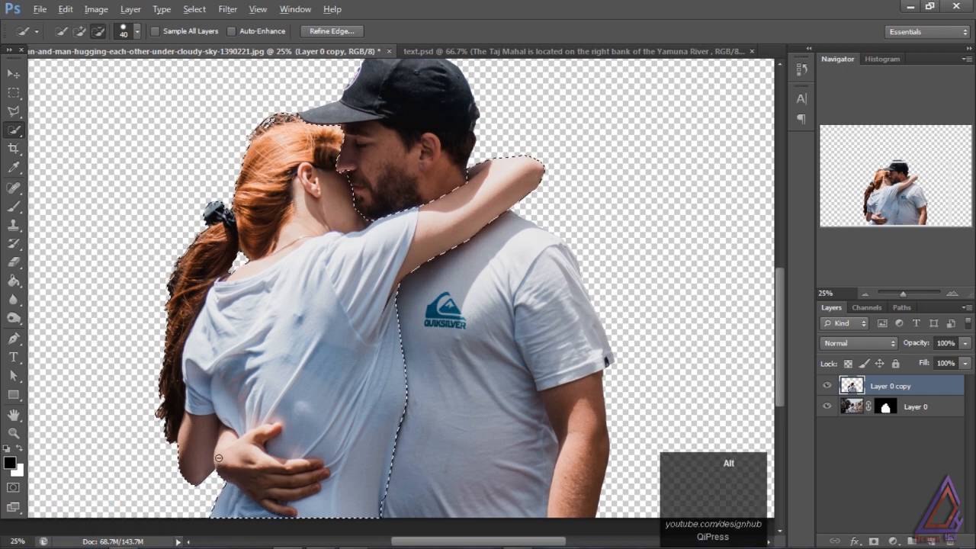
pyautogui.keyDown('alt'); pyautogui.click(219, 459); pyautogui.keyUp('alt')
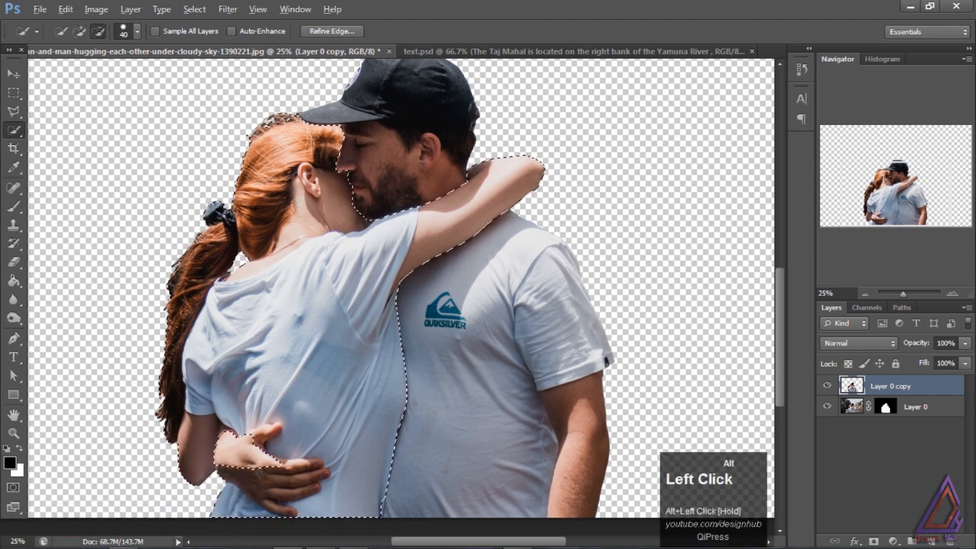
pyautogui.keyDown('alt'); pyautogui.click(259, 471); pyautogui.keyUp('alt')
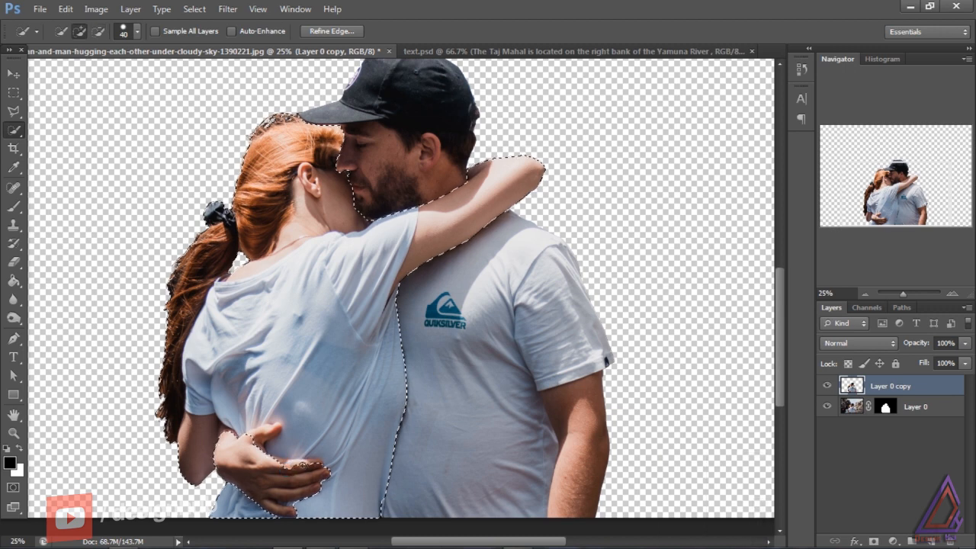
pyautogui.keyDown('alt'); pyautogui.moveTo(309, 465); pyautogui.dragTo(314, 463); pyautogui.keyUp('alt')
pyautogui.keyDown('alt'); pyautogui.click(305, 465); pyautogui.keyUp('alt')
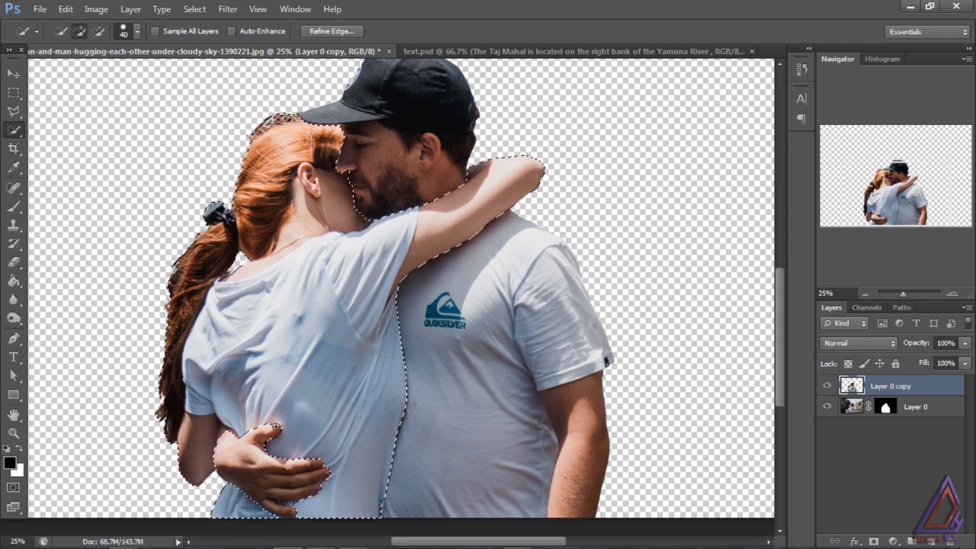
# Clean up the selection boundary around the man's thumb, wrist and the underside of his hand
pyautogui.click(276, 426)
pyautogui.keyDown('alt'); pyautogui.click(281, 432); pyautogui.keyUp('alt')
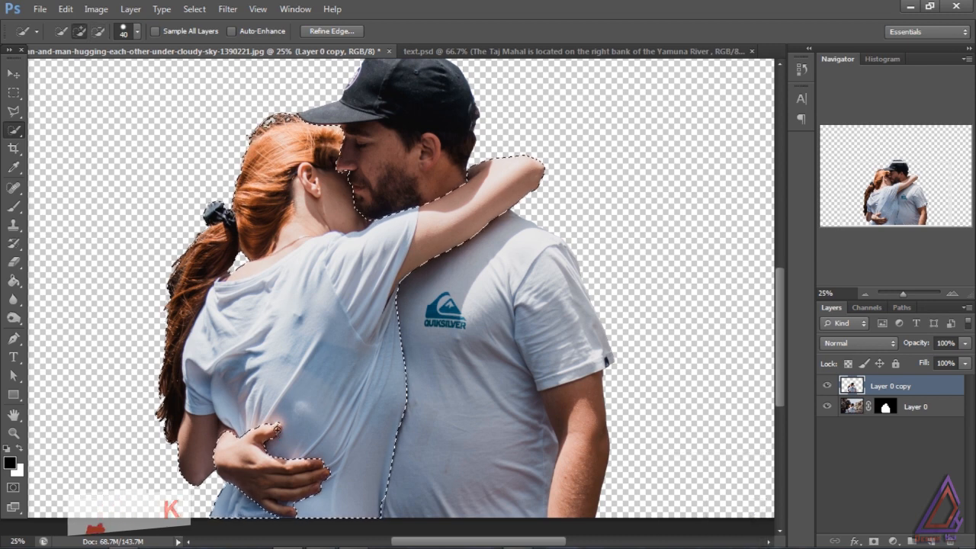
pyautogui.keyDown('alt'); pyautogui.click(283, 435); pyautogui.keyUp('alt')
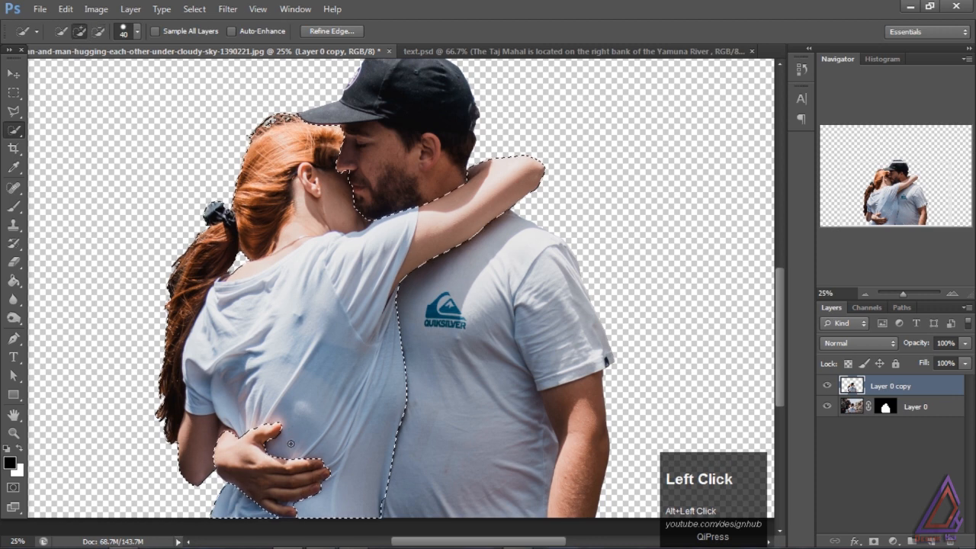
pyautogui.keyDown('alt'); pyautogui.click(234, 435); pyautogui.keyUp('alt')
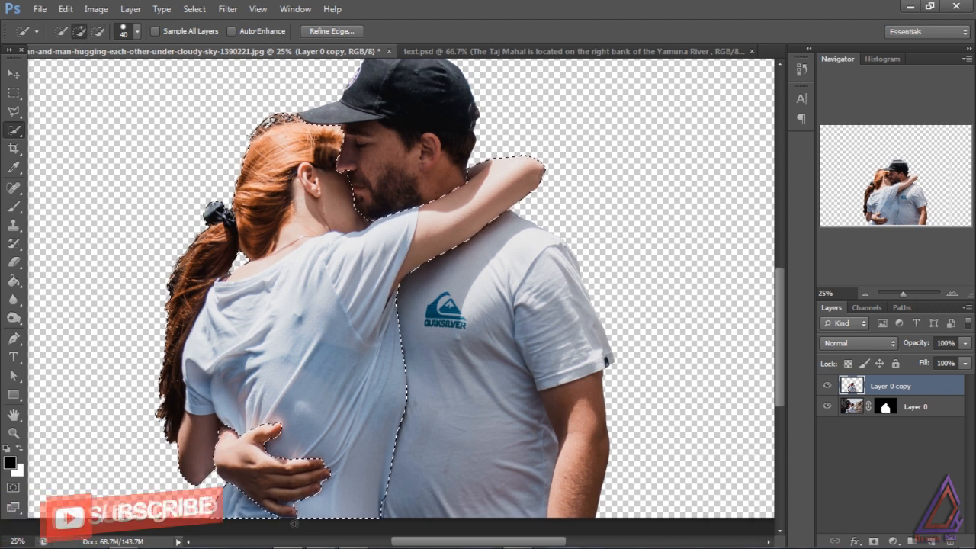
pyautogui.keyDown('alt'); pyautogui.click(296, 521); pyautogui.keyUp('alt')
pyautogui.keyDown('alt'); pyautogui.click(294, 522); pyautogui.keyUp('alt')
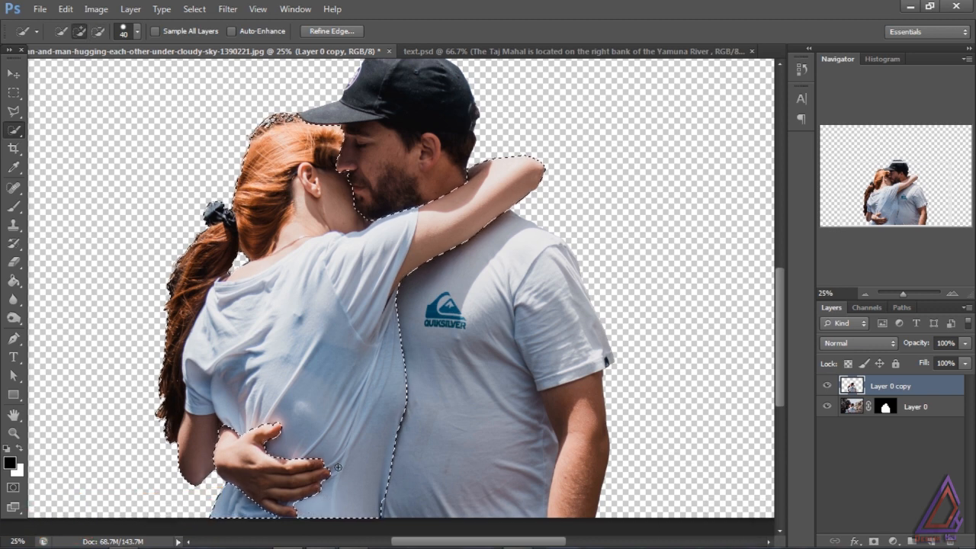
# Refine the selection boundary around the man's little finger and the gap beside it with a brush size of 10
pyautogui.hotkey('ctrl', '=')
pyautogui.hotkey('ctrl', '=')
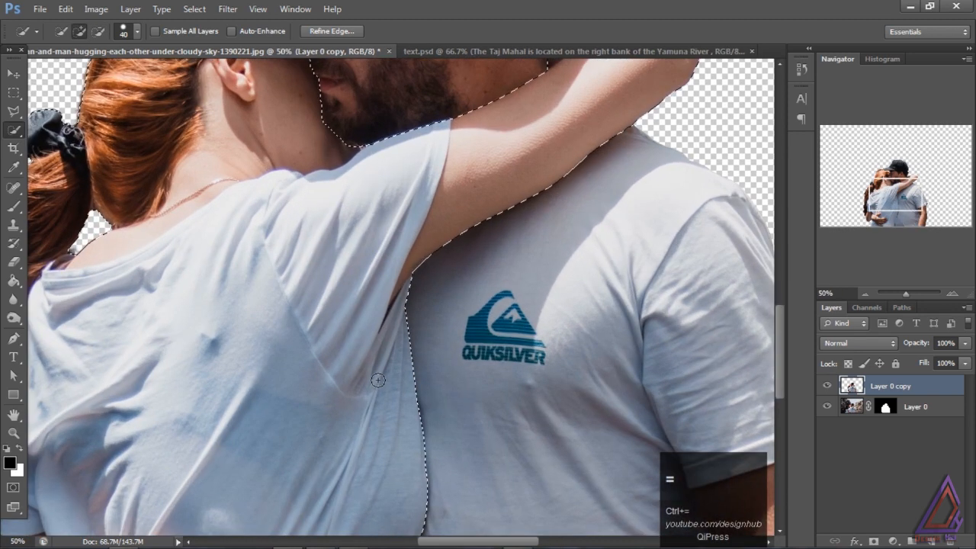
pyautogui.moveTo(779, 344); pyautogui.dragTo(782, 409)
pyautogui.press('[')
pyautogui.press('[')
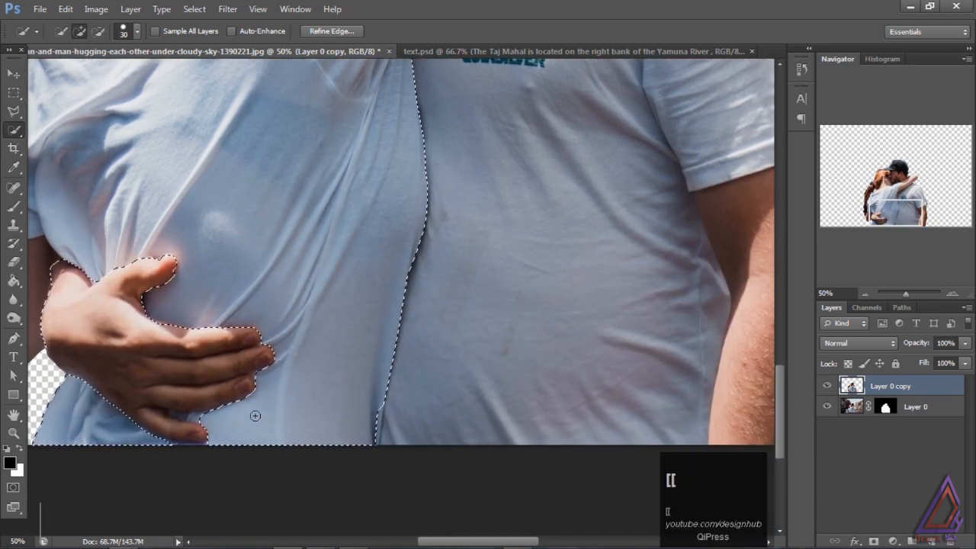
pyautogui.press('[')
pyautogui.press('[')
pyautogui.press('alt')
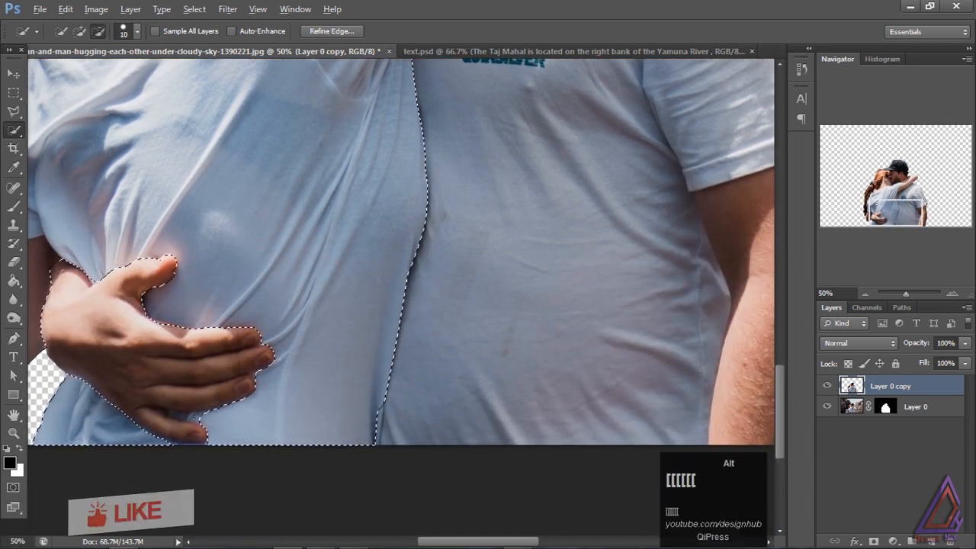
pyautogui.keyDown('alt'); pyautogui.click(172, 412); pyautogui.keyUp('alt')
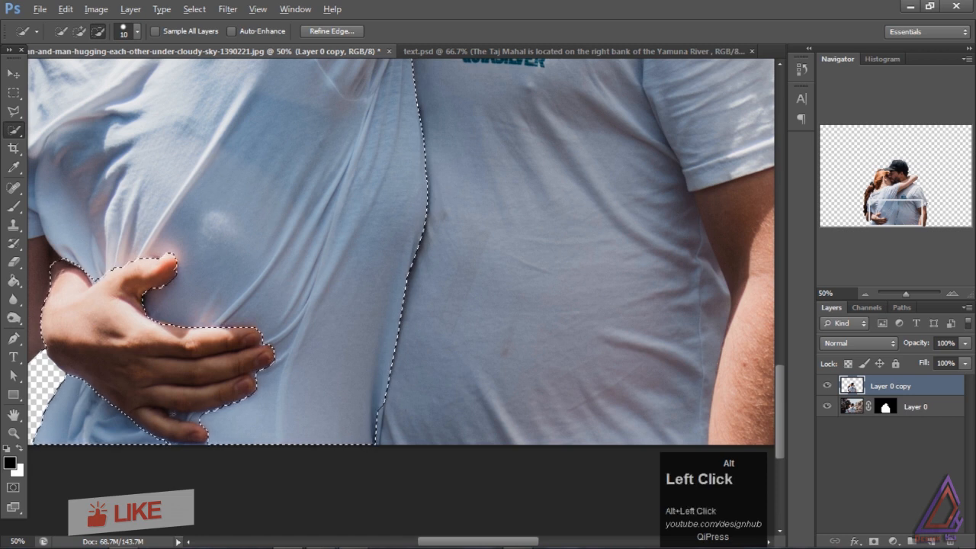
pyautogui.keyDown('alt'); pyautogui.click(205, 420); pyautogui.keyUp('alt')
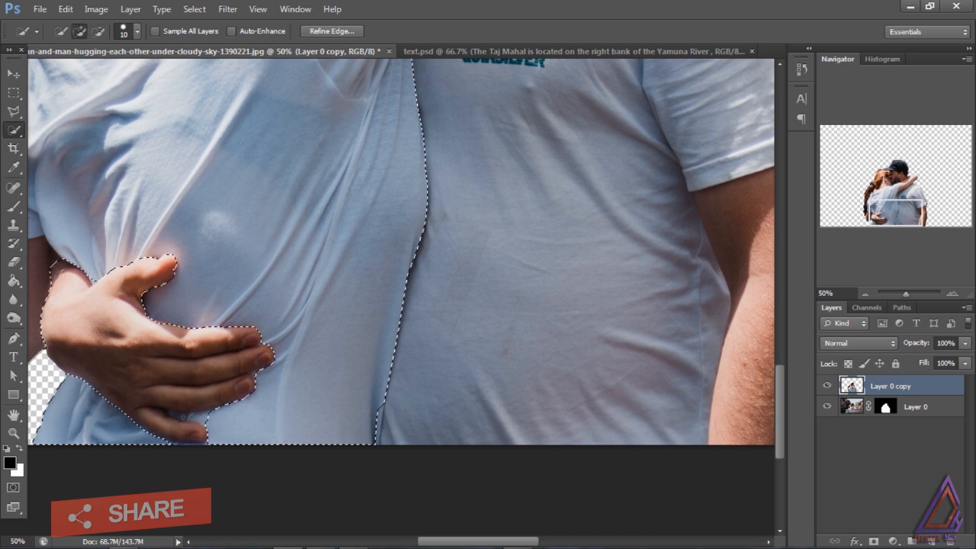
pyautogui.click(200, 417)
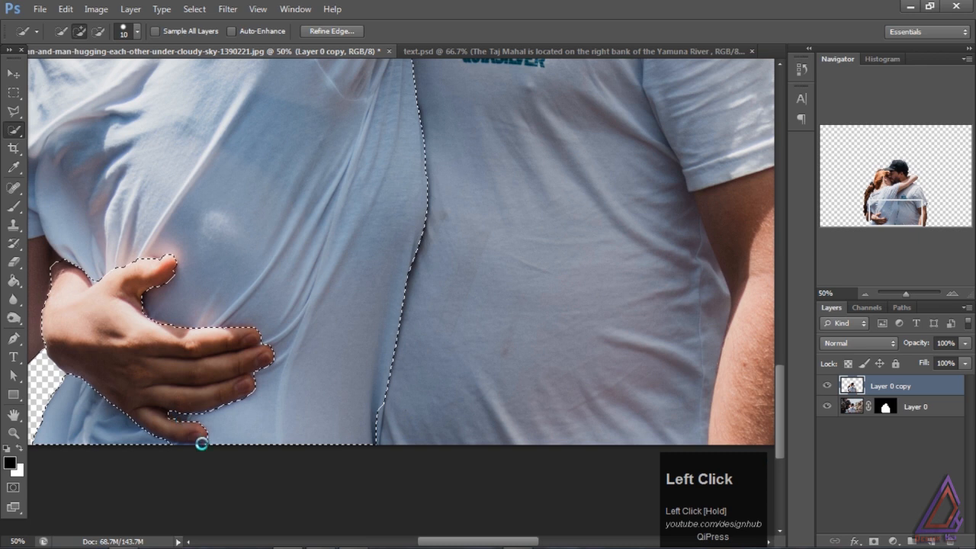
pyautogui.moveTo(201, 443); pyautogui.dragTo(204, 440)
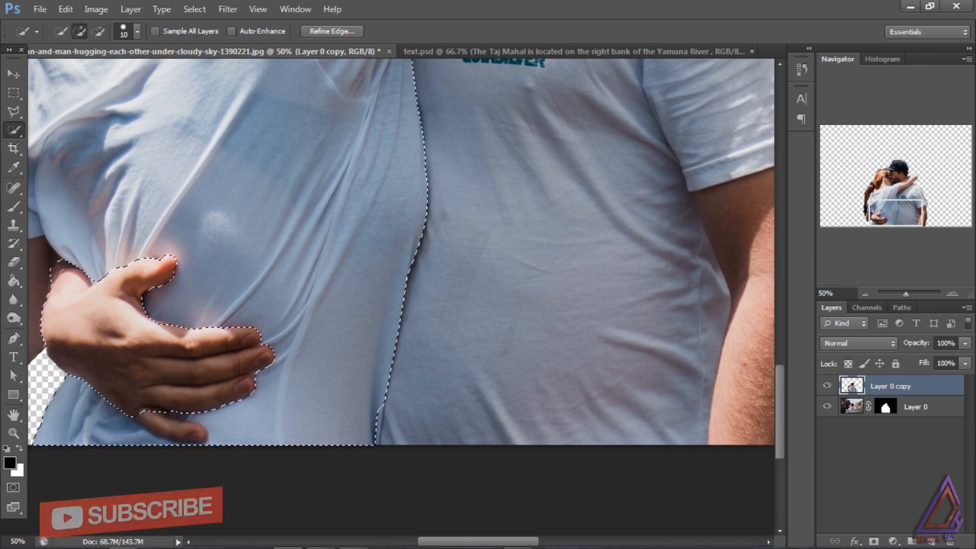
pyautogui.moveTo(177, 431); pyautogui.dragTo(178, 432)
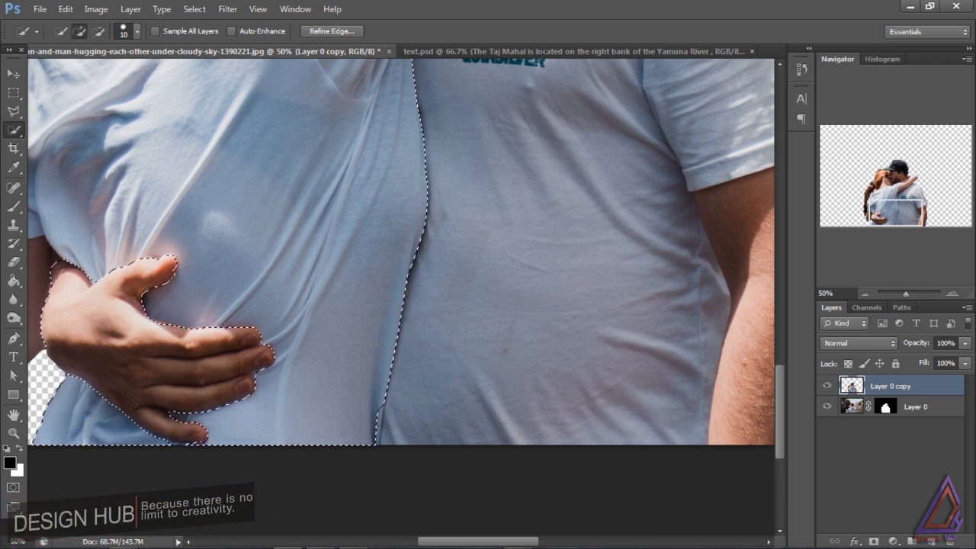
# Touch up the selection at the man's ring fingertip, the lower edge between the two shirts, and the man's wrist
pyautogui.keyDown('alt'); pyautogui.click(260, 380); pyautogui.keyUp('alt')
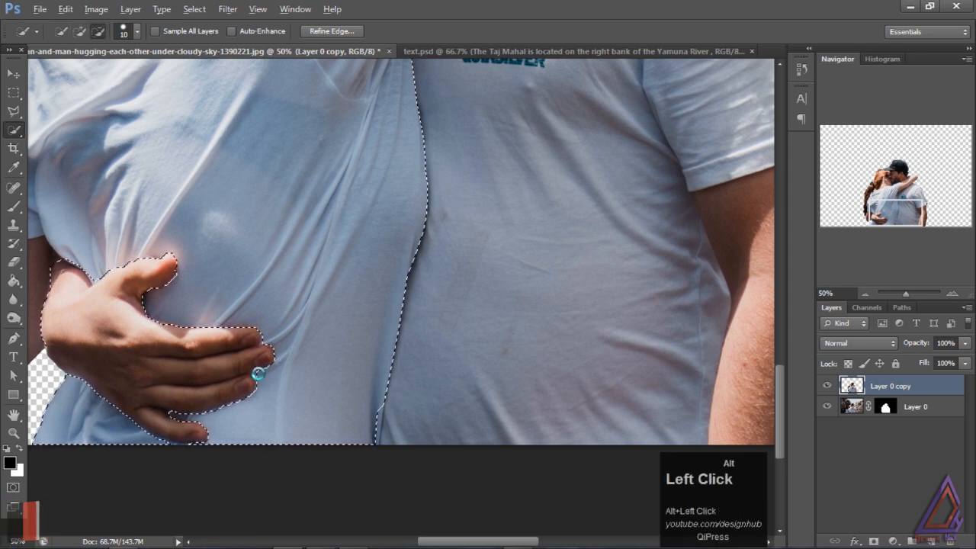
pyautogui.click(259, 381)
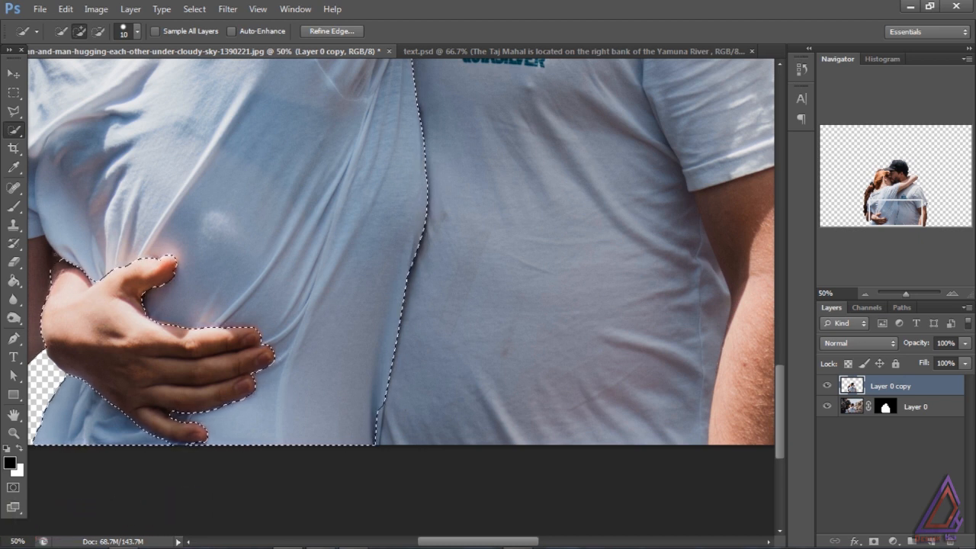
pyautogui.click(379, 409)
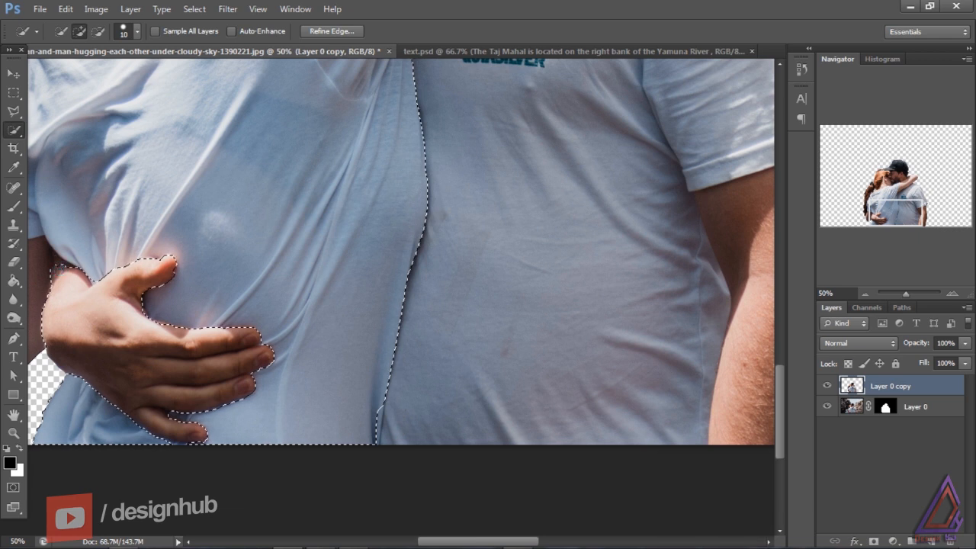
pyautogui.keyDown('alt'); pyautogui.click(380, 412); pyautogui.keyUp('alt')
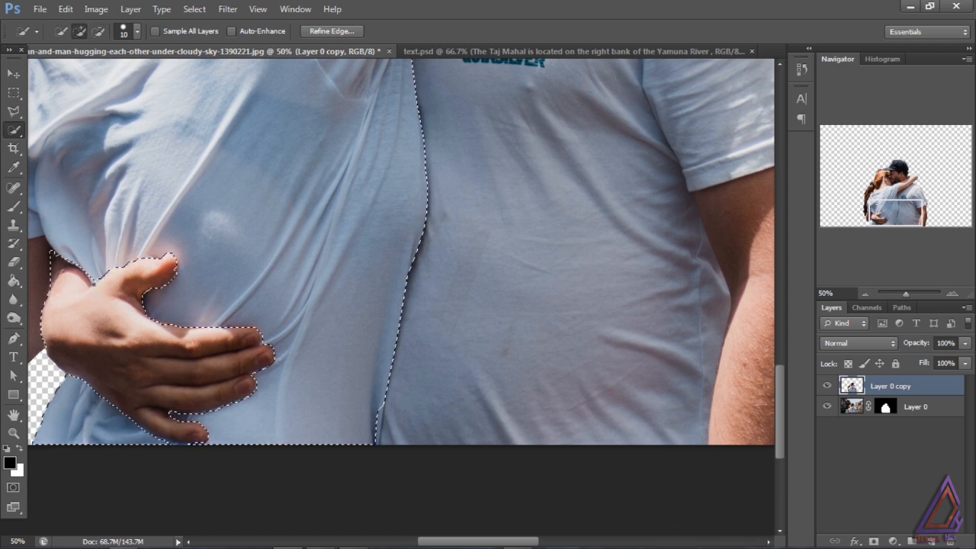
pyautogui.press('alt')
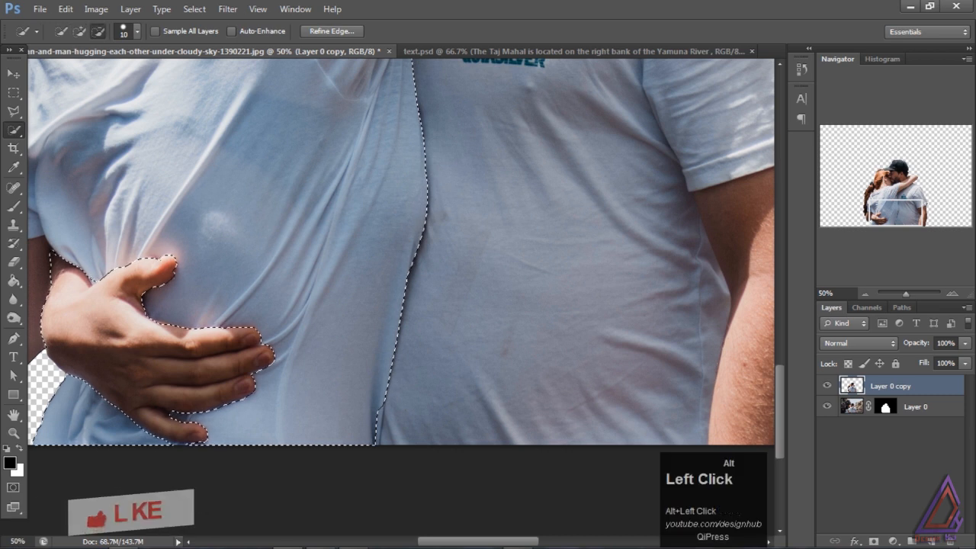
pyautogui.keyDown('alt'); pyautogui.click(92, 278); pyautogui.keyUp('alt')
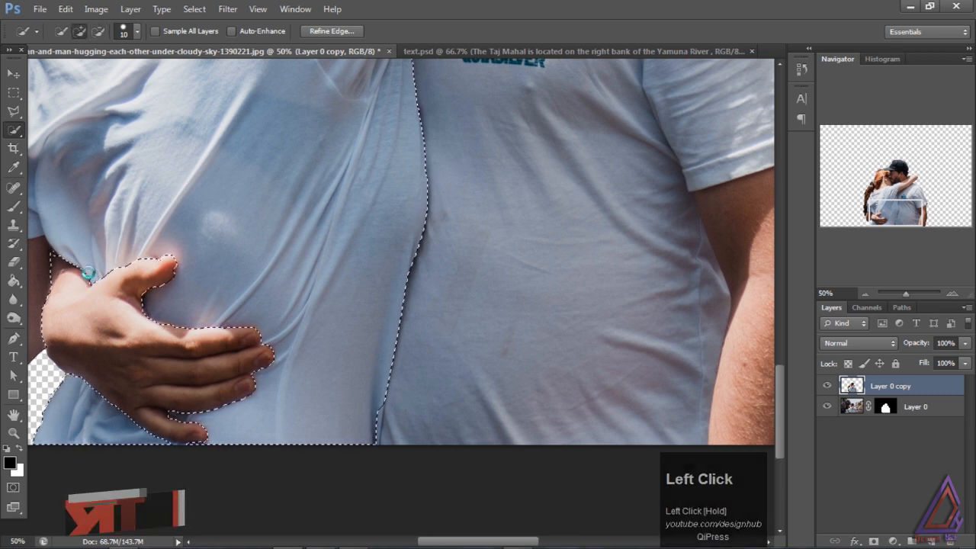
# Mask Layer 0 copy with the woman's selection and hide Layer 0
pyautogui.hotkey('ctrl', '0')
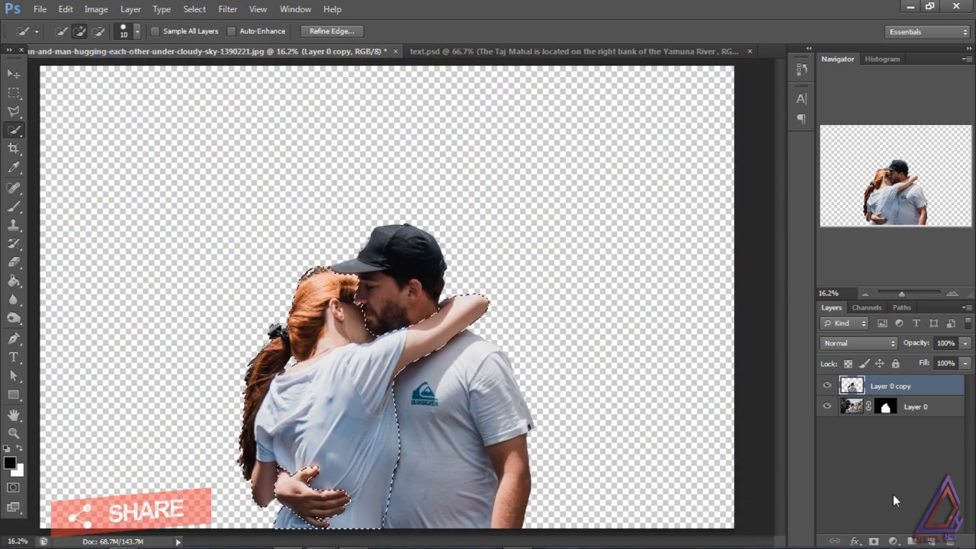
pyautogui.click(873, 540)
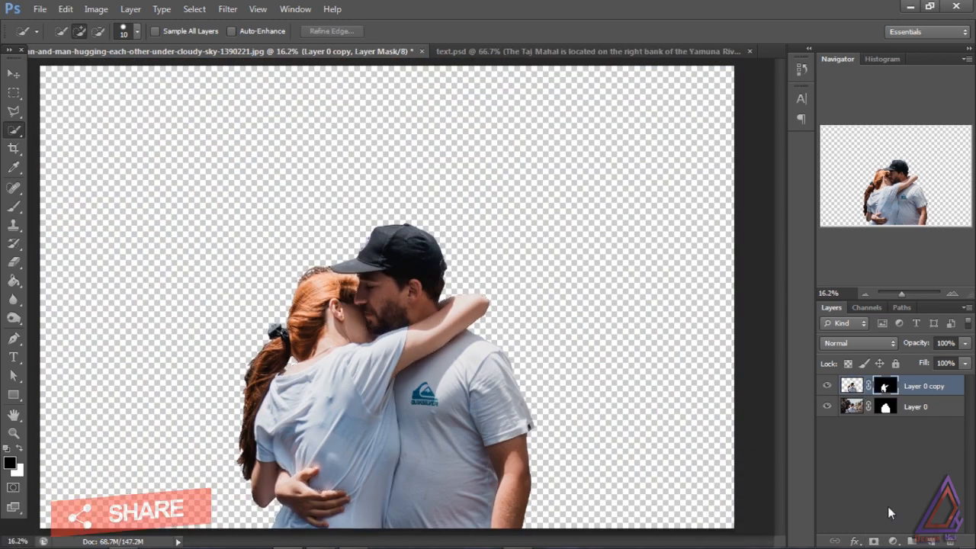
pyautogui.click(826, 406)
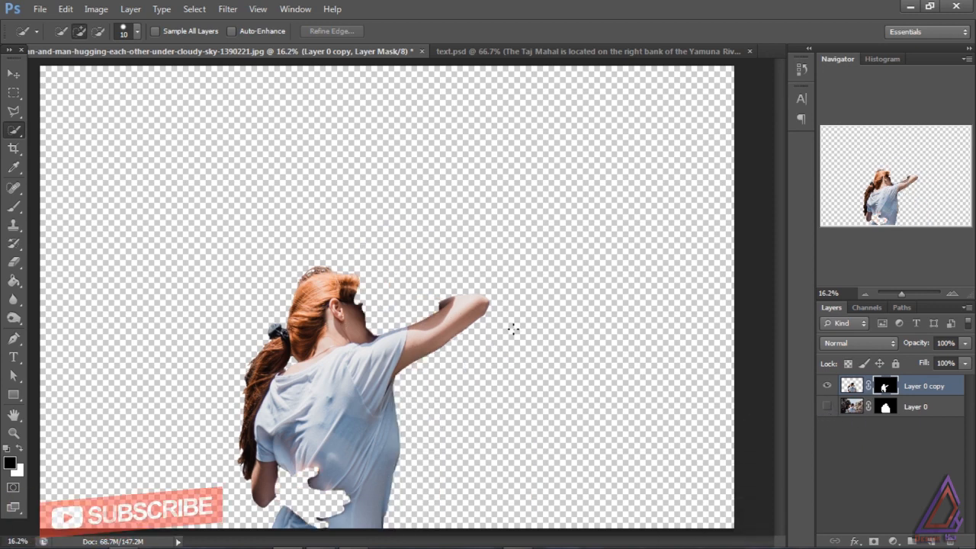
# Duplicate the masked woman layer as Layer 0 copy 2 in the same document
pyautogui.rightClick(951, 391)
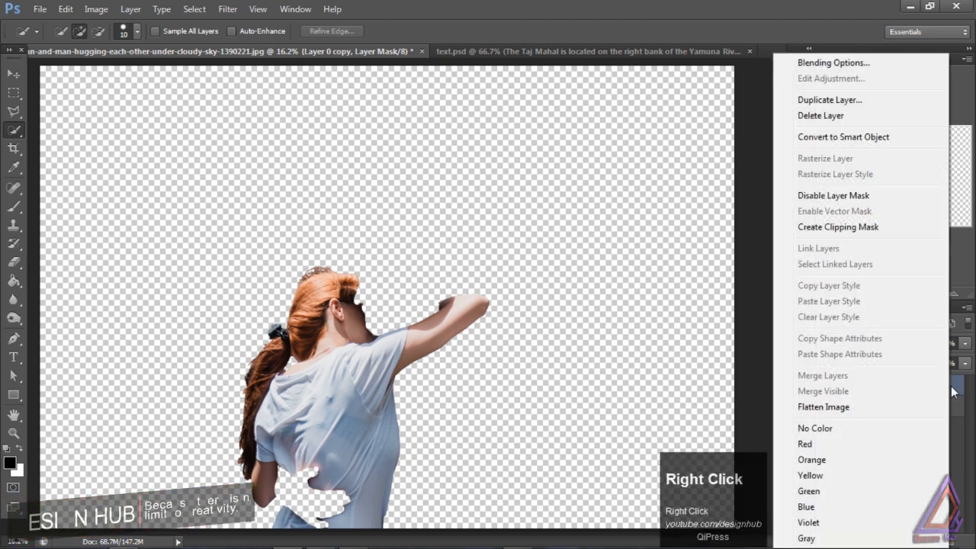
pyautogui.click(857, 103)
pyautogui.click(616, 162)
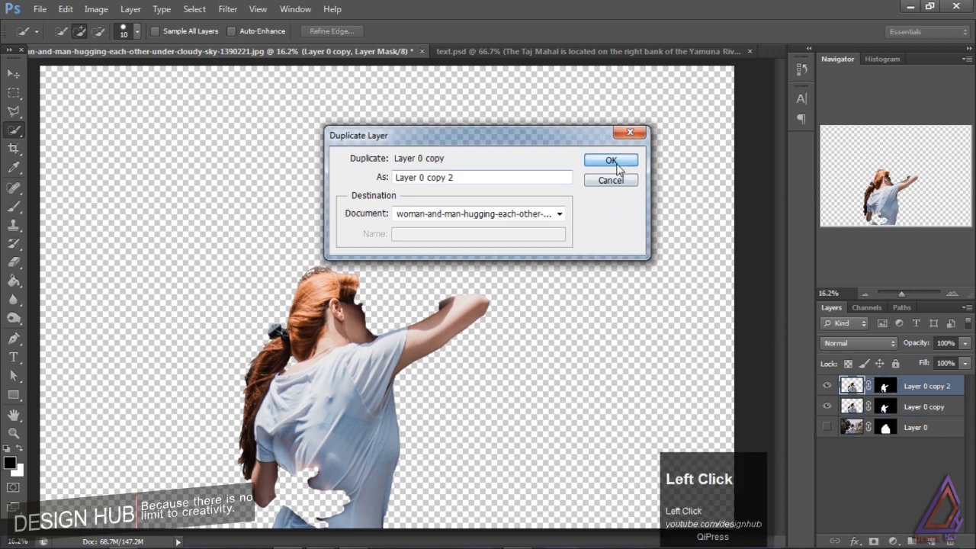
# Replace the mask on Layer 0 copy 2 with its inverse, deleting the old mask without applying it
pyautogui.keyDown('ctrl'); pyautogui.click(883, 389); pyautogui.keyUp('ctrl')
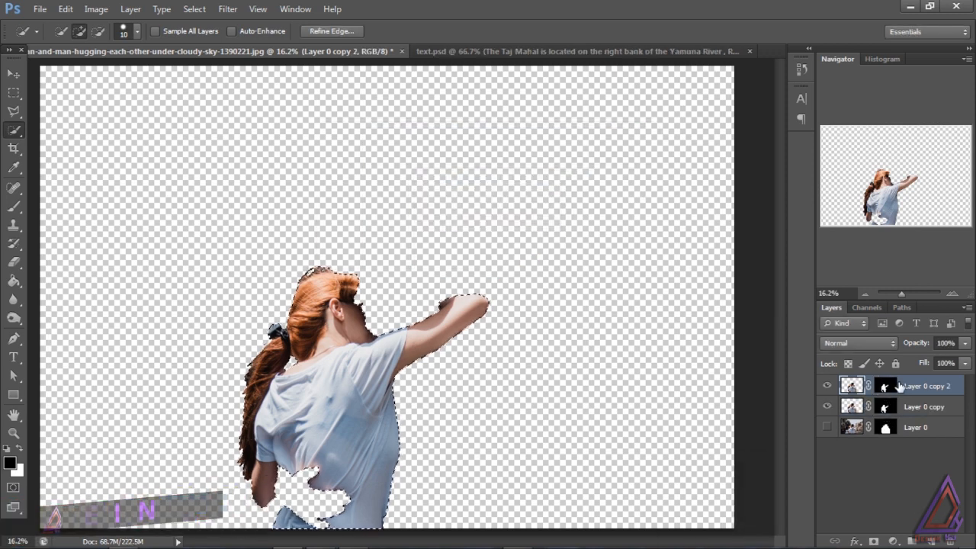
pyautogui.hotkey('ctrl', 'shift', 'i')
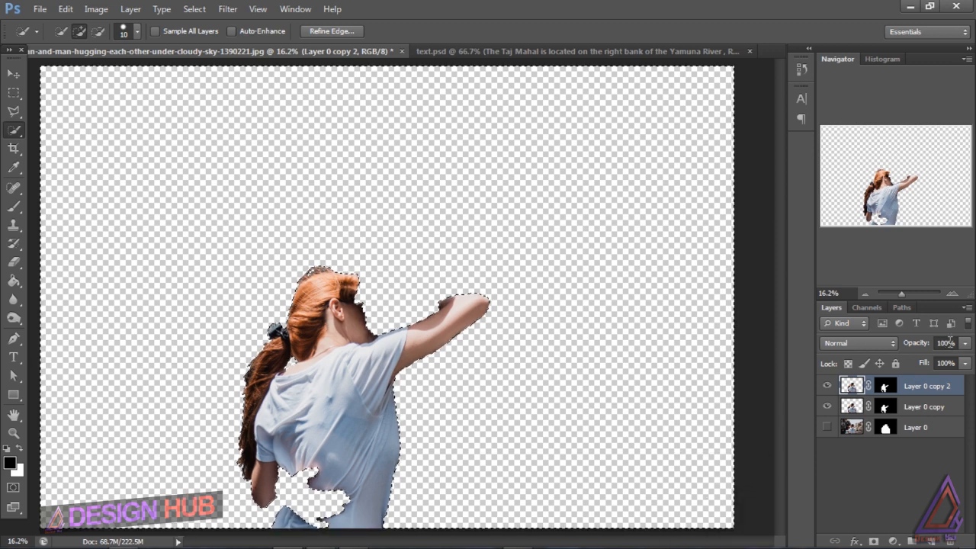
pyautogui.keyDown('shift'); pyautogui.click(886, 387); pyautogui.keyUp('shift')
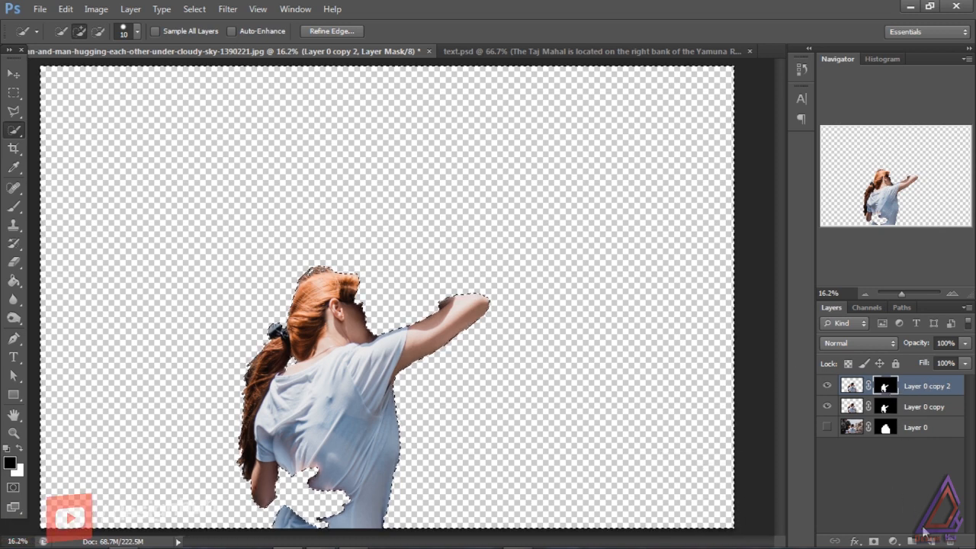
pyautogui.keyDown('shift'); pyautogui.click(955, 541); pyautogui.keyUp('shift')
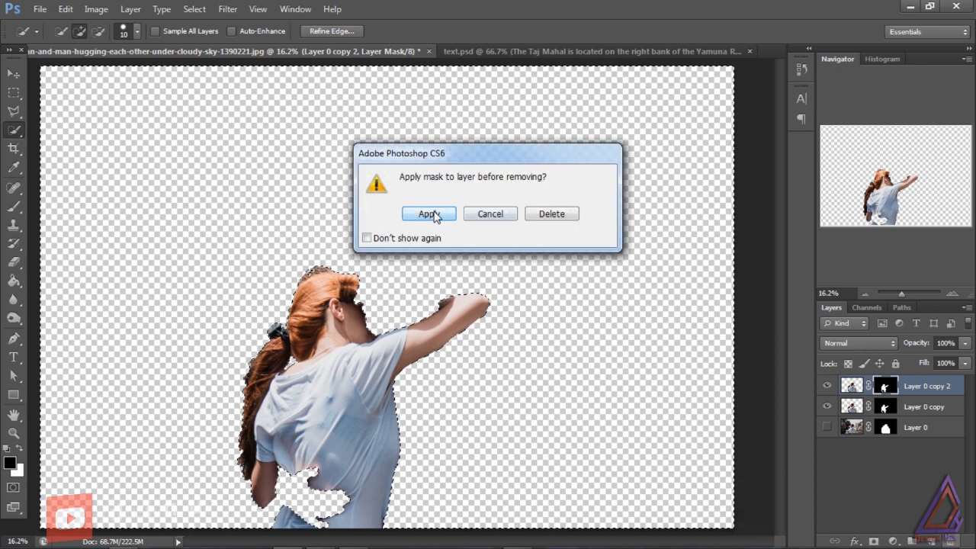
pyautogui.click(549, 214)
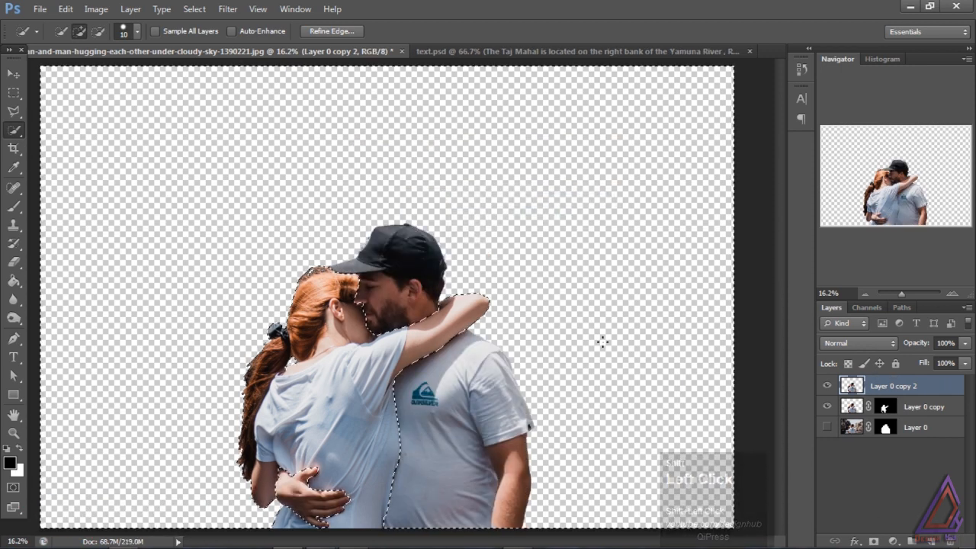
pyautogui.keyDown('shift'); pyautogui.click(873, 541); pyautogui.keyUp('shift')
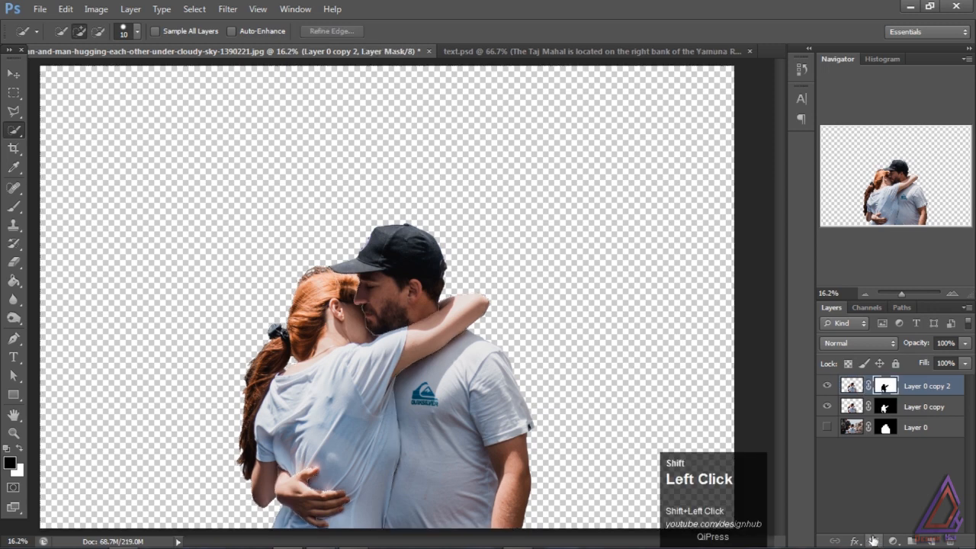
# Check the man's cutout by toggling the visibility of Layer 0 copy and Layer 0
pyautogui.keyDown('shift'); pyautogui.click(827, 409); pyautogui.keyUp('shift')
pyautogui.keyDown('shift'); pyautogui.click(827, 410); pyautogui.keyUp('shift')
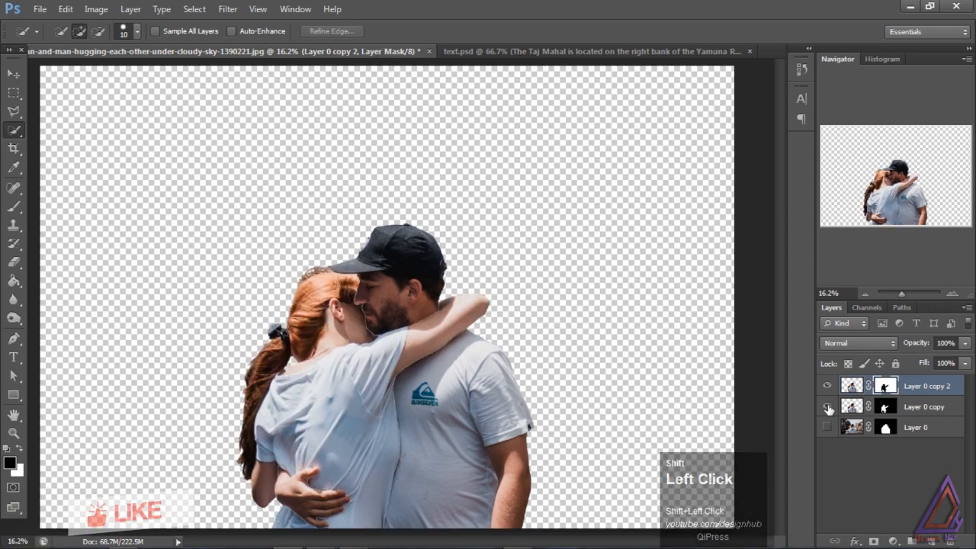
pyautogui.keyDown('shift'); pyautogui.click(828, 409); pyautogui.keyUp('shift')
pyautogui.keyDown('shift'); pyautogui.click(828, 409); pyautogui.keyUp('shift')
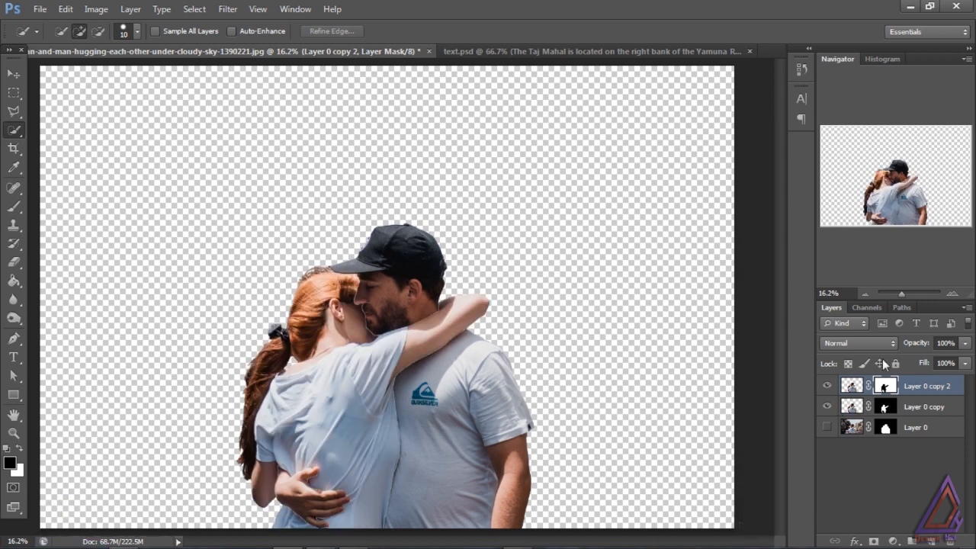
pyautogui.keyDown('shift'); pyautogui.click(827, 409); pyautogui.keyUp('shift')
pyautogui.keyDown('shift'); pyautogui.click(828, 410); pyautogui.keyUp('shift')
pyautogui.keyDown('shift'); pyautogui.click(828, 409); pyautogui.keyUp('shift')
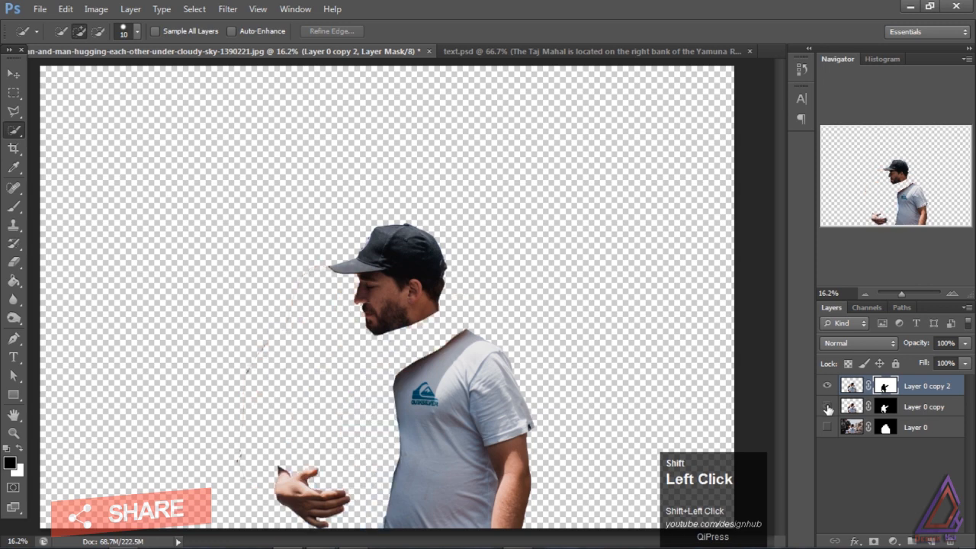
pyautogui.keyDown('shift'); pyautogui.click(828, 427); pyautogui.keyUp('shift')
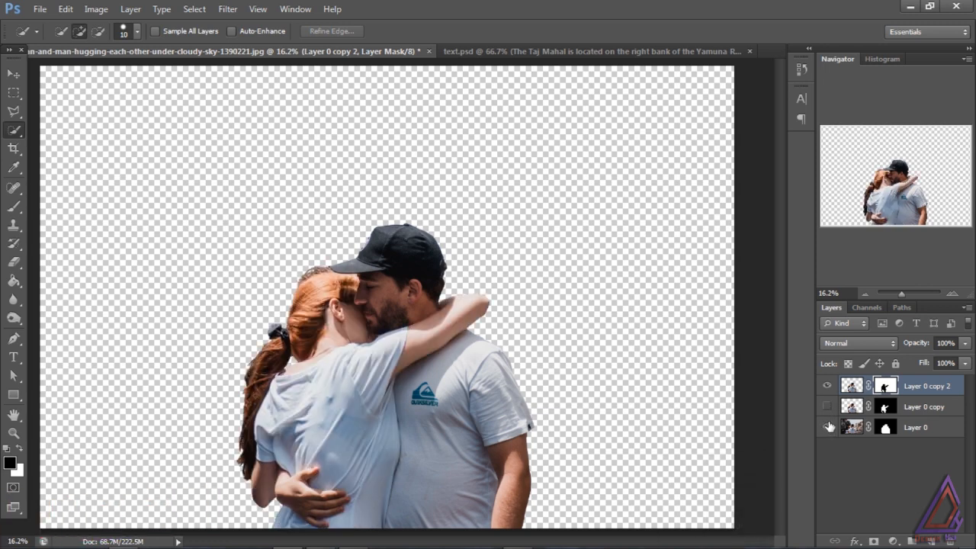
pyautogui.keyDown('shift'); pyautogui.click(828, 426); pyautogui.keyUp('shift')
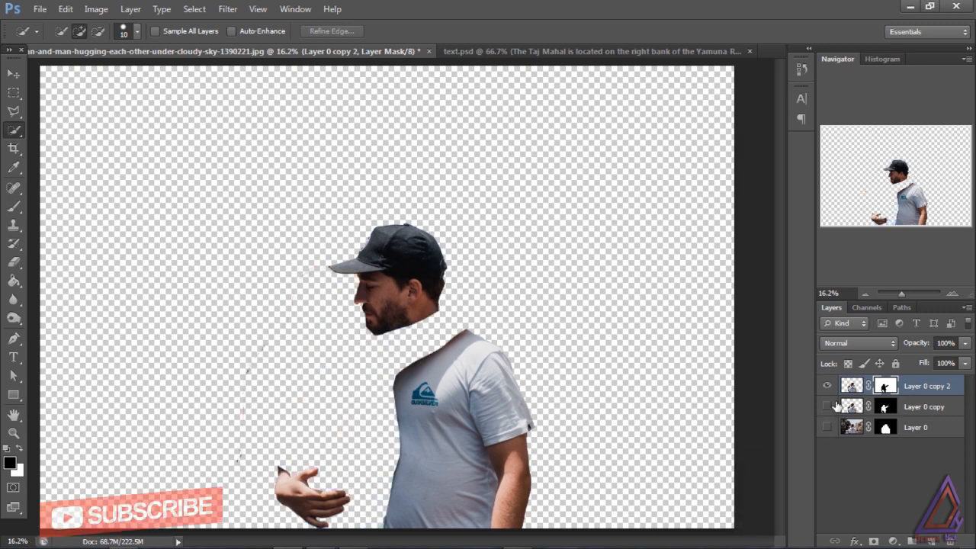
# Hide Layer 0 copy 2, show Layer 0 copy and move it to the top of the layer stack
pyautogui.keyDown('shift'); pyautogui.click(829, 387); pyautogui.keyUp('shift')
pyautogui.click(827, 407)
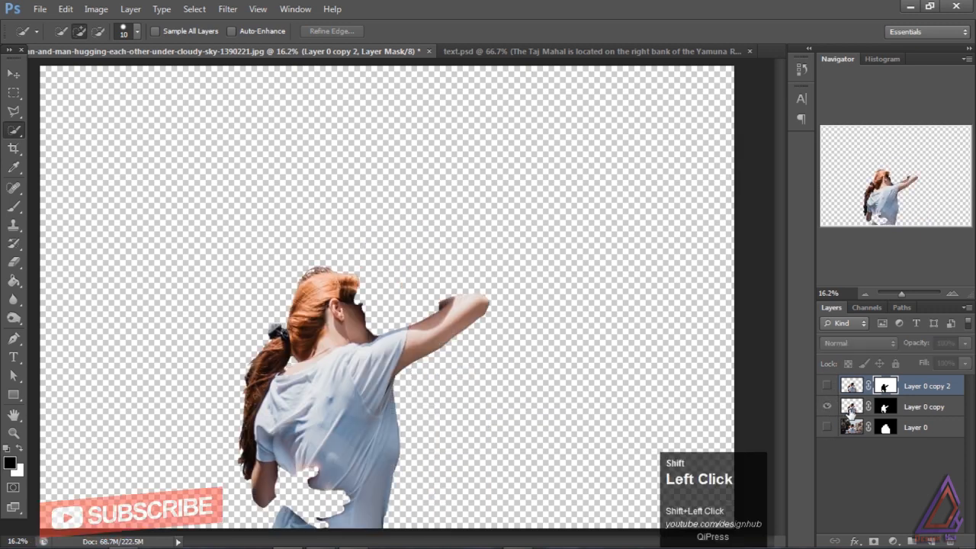
pyautogui.click(851, 409)
pyautogui.moveTo(853, 410); pyautogui.dragTo(854, 381)
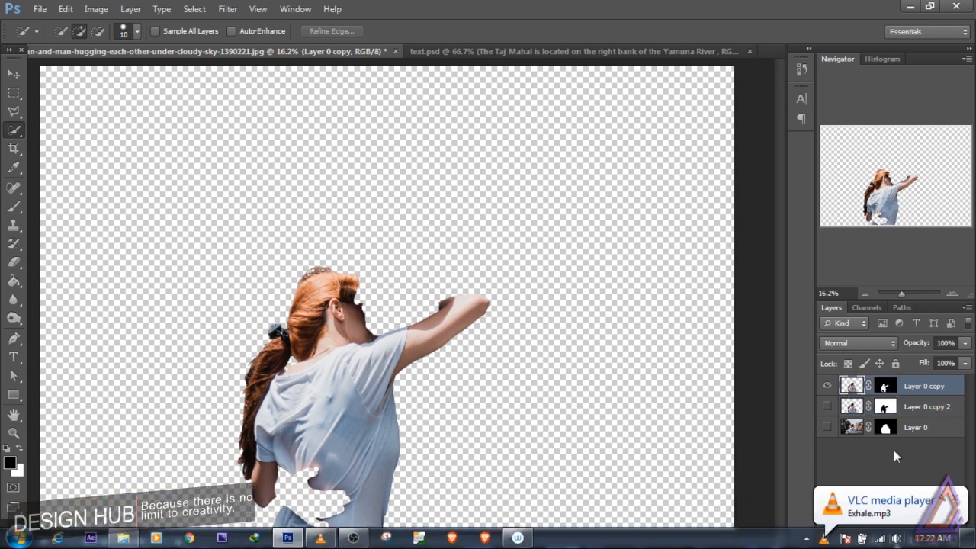
# Dismiss the media player notification and add a Black & White adjustment layer above Layer 0 copy
pyautogui.click(956, 500)
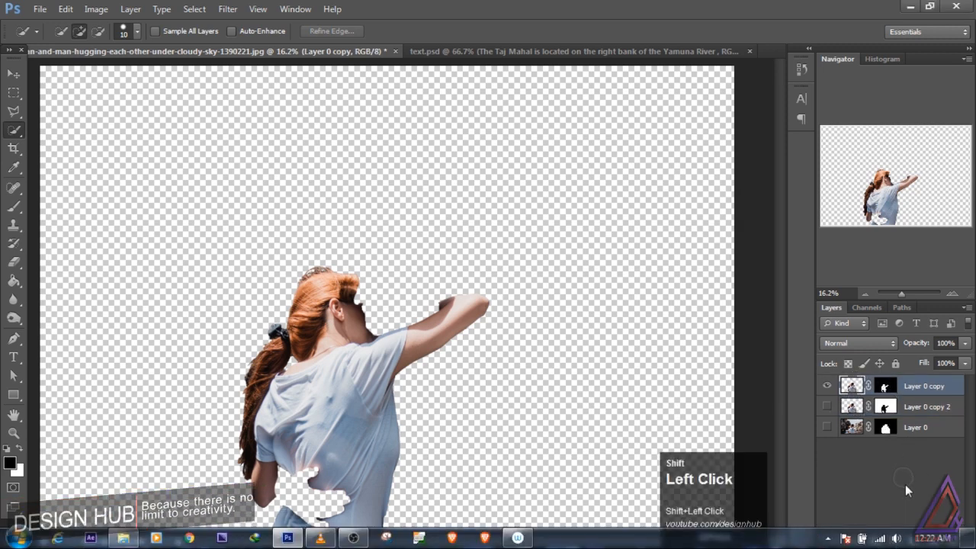
pyautogui.keyDown('shift'); pyautogui.click(894, 541); pyautogui.keyUp('shift')
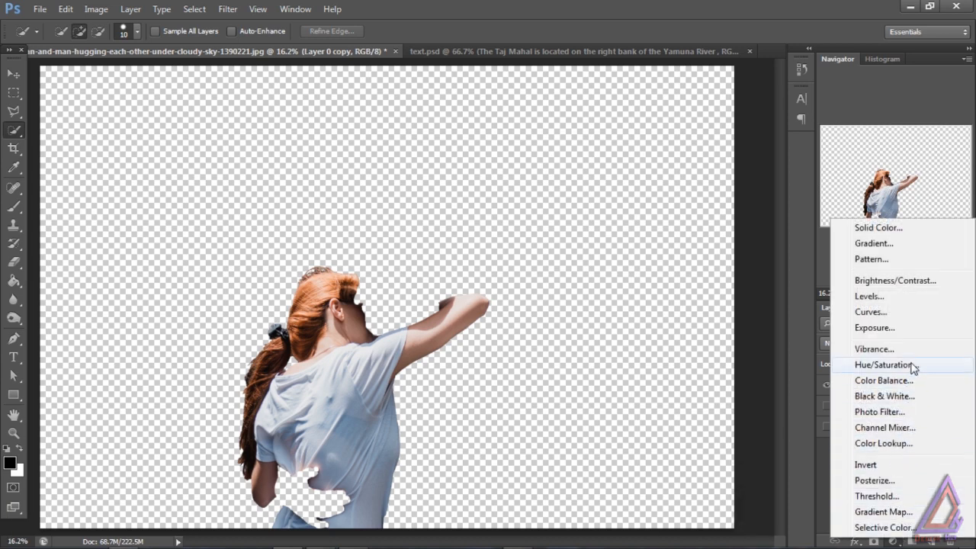
pyautogui.click(901, 395)
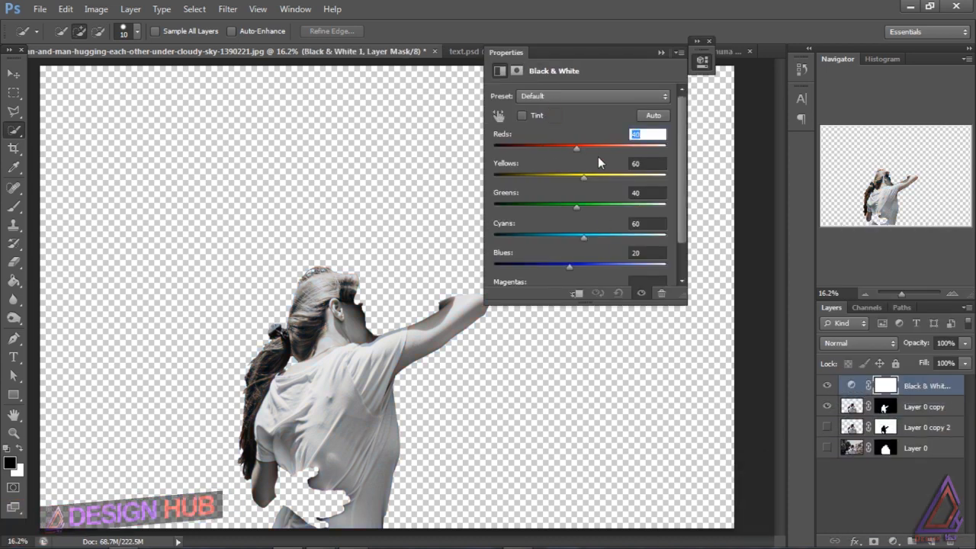
# Set the Reds value of the Black & White adjustment to 81
pyautogui.moveTo(575, 150); pyautogui.dragTo(591, 146)
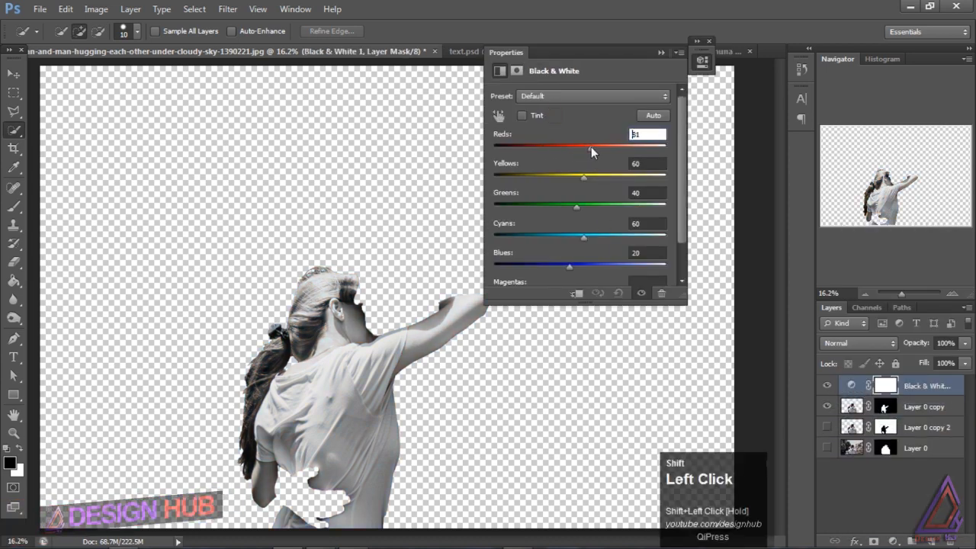
pyautogui.keyDown('shift'); pyautogui.click(661, 52); pyautogui.keyUp('shift')
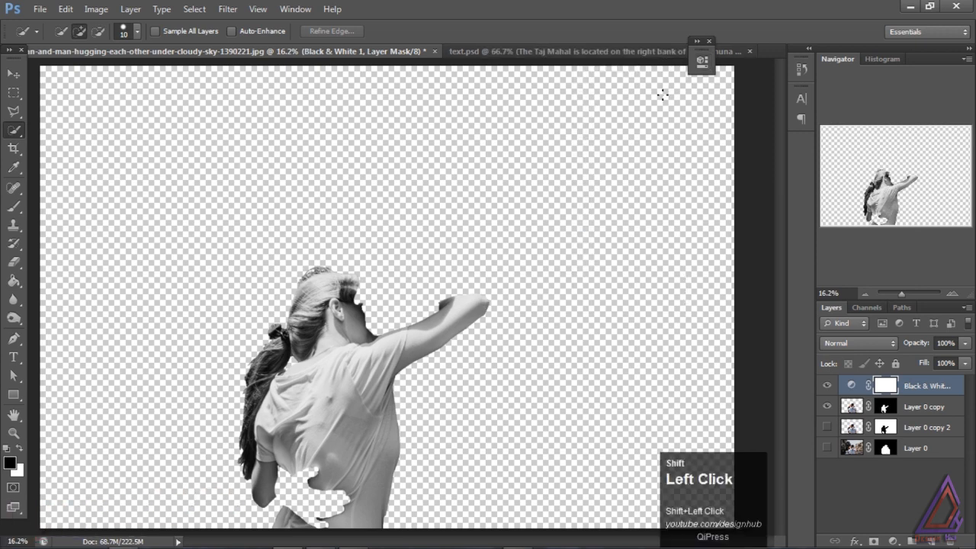
# Add a Levels adjustment layer with the black input level at 17 and the white input level at 240
pyautogui.keyDown('shift'); pyautogui.click(894, 542); pyautogui.keyUp('shift')
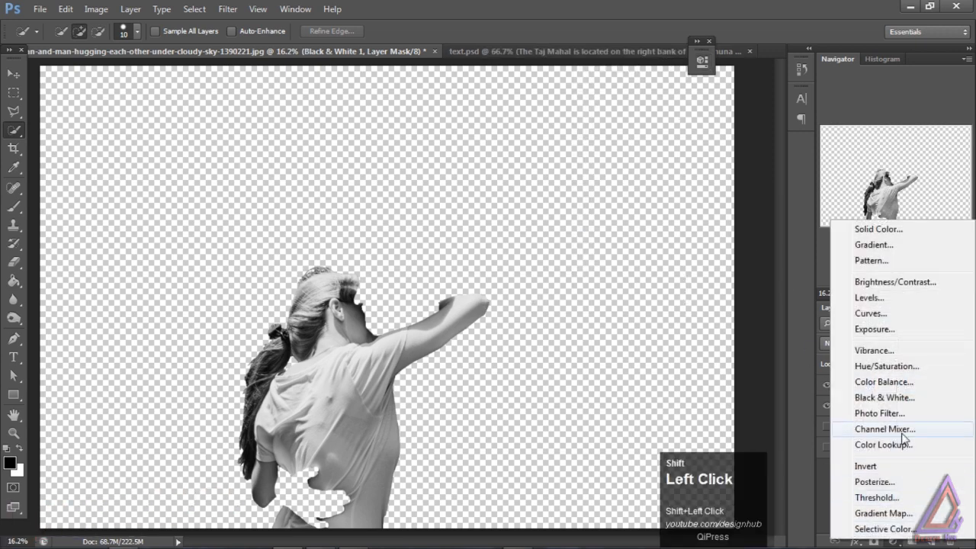
pyautogui.keyDown('shift'); pyautogui.click(893, 299); pyautogui.keyUp('shift')
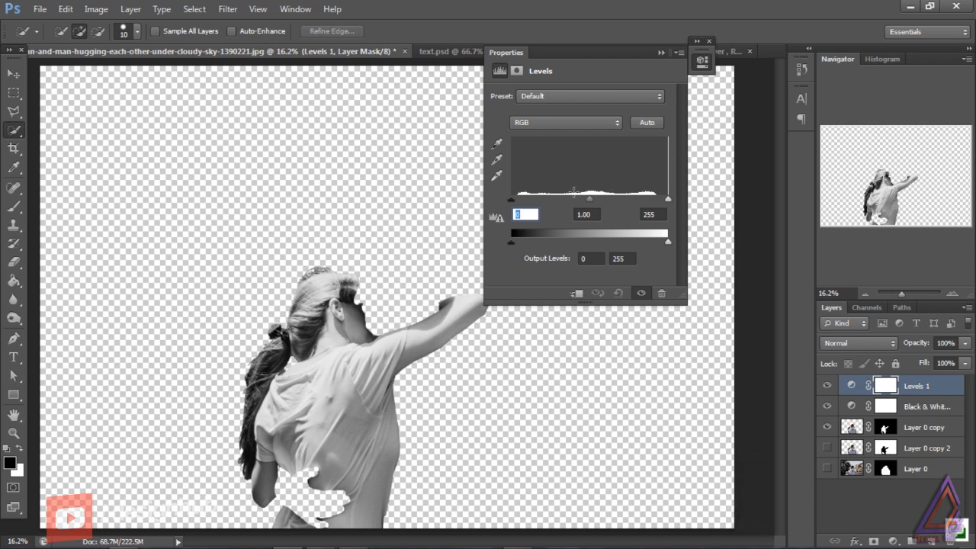
pyautogui.moveTo(515, 199); pyautogui.dragTo(522, 201)
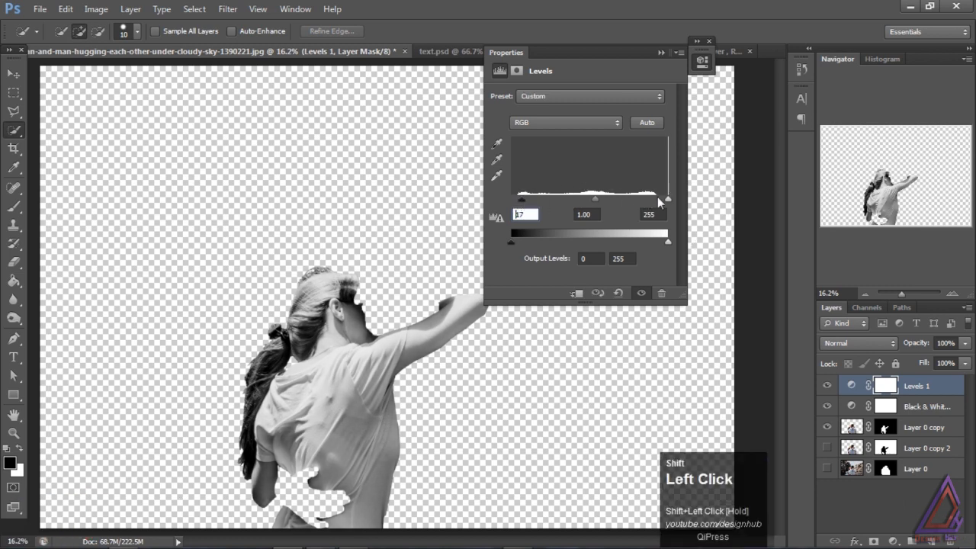
pyautogui.moveTo(666, 199); pyautogui.dragTo(658, 198)
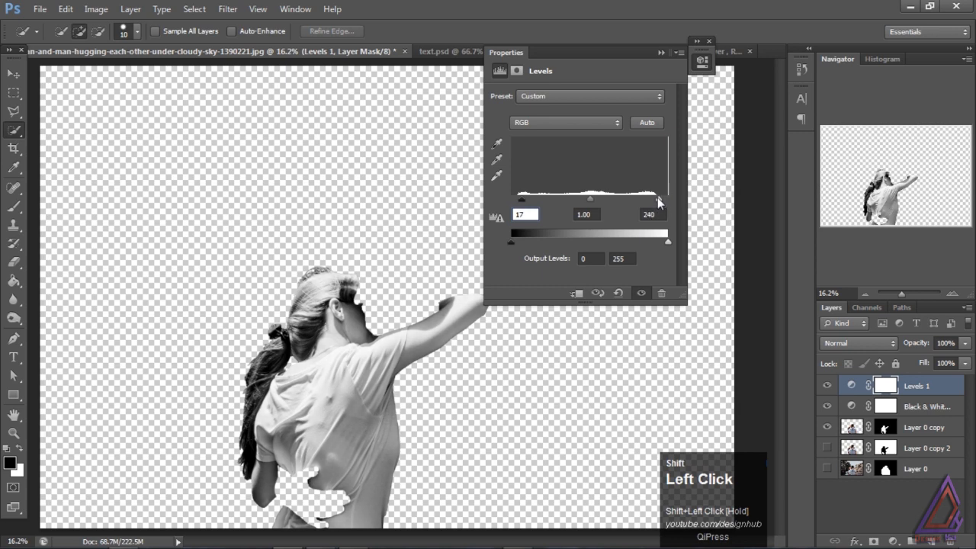
pyautogui.click(660, 51)
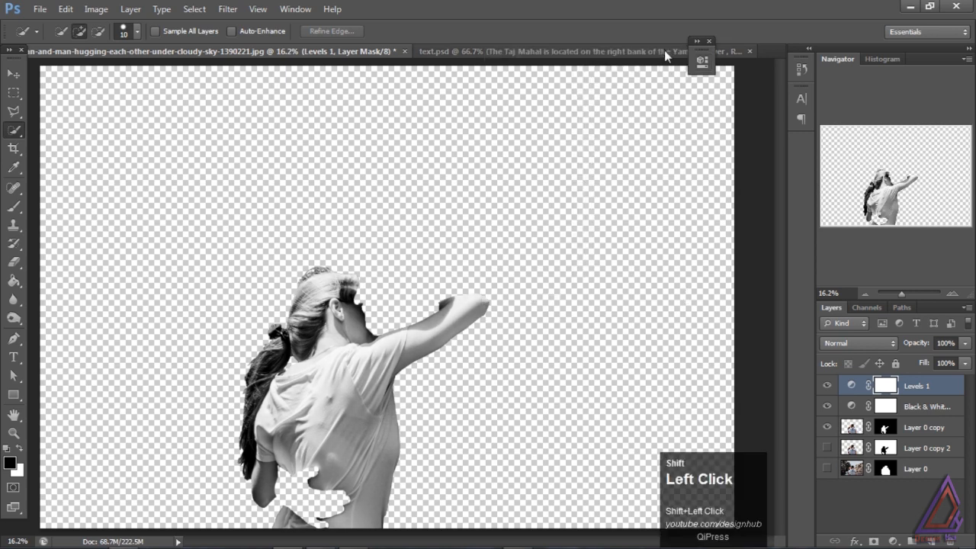
# Convert Levels 1, Black & White and Layer 0 copy together into one smart object and duplicate it
pyautogui.keyDown('shift'); pyautogui.click(925, 427); pyautogui.keyUp('shift')
pyautogui.rightClick(924, 407)
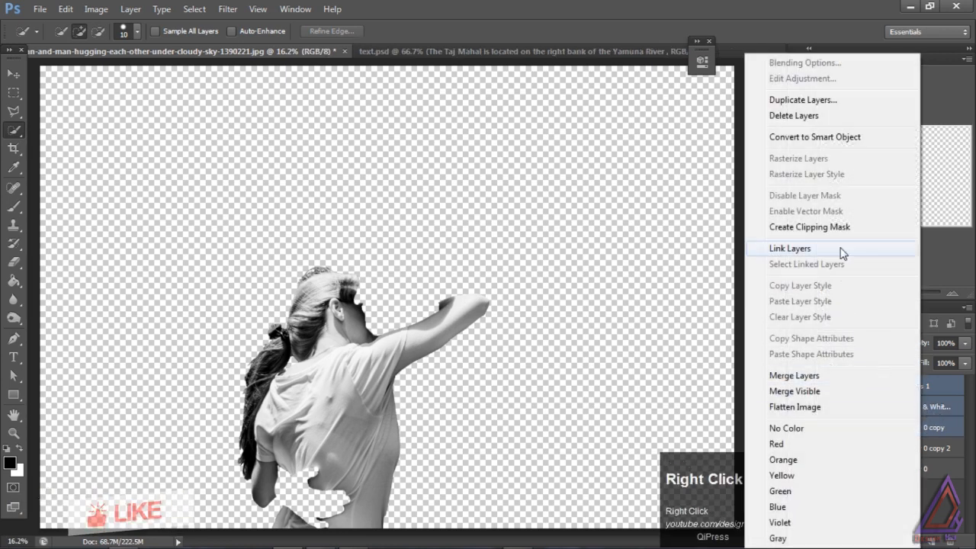
pyautogui.click(858, 138)
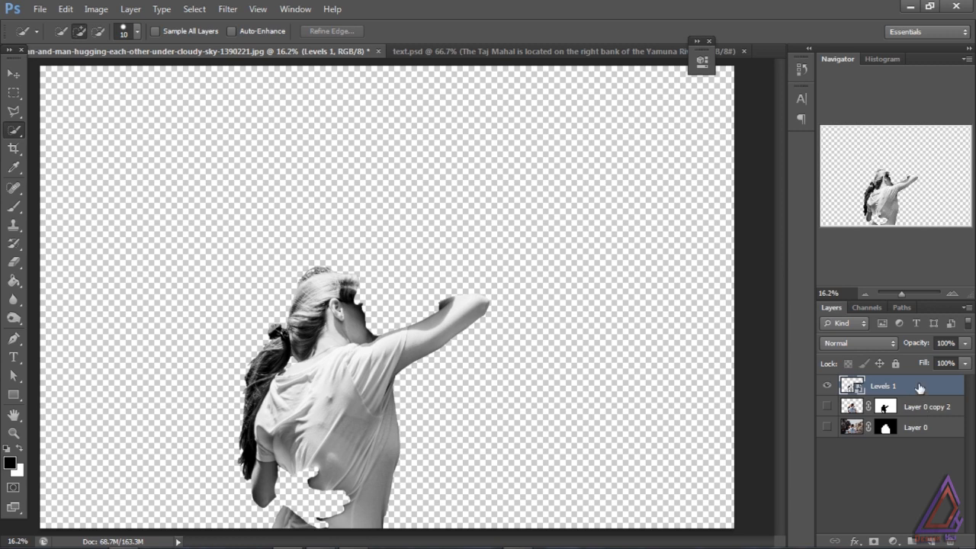
pyautogui.moveTo(918, 387); pyautogui.dragTo(931, 541)
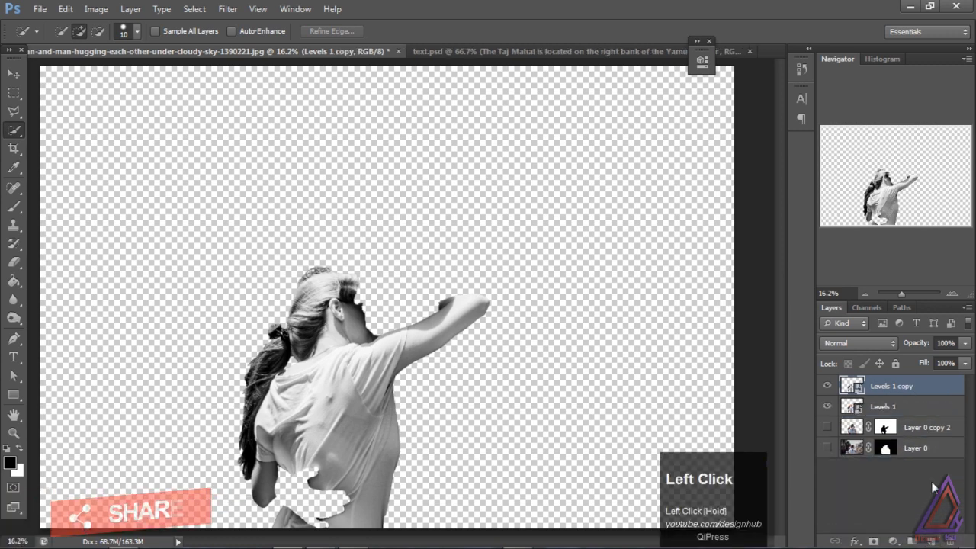
# Apply a Gaussian Blur with a radius of 4.1 pixels to the duplicated smart object
pyautogui.click(227, 9)
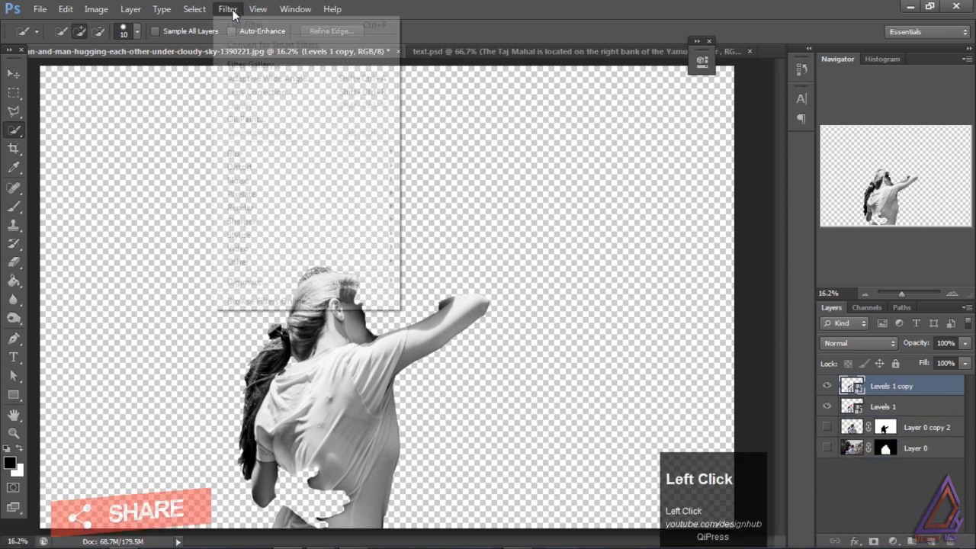
pyautogui.moveTo(273, 155)
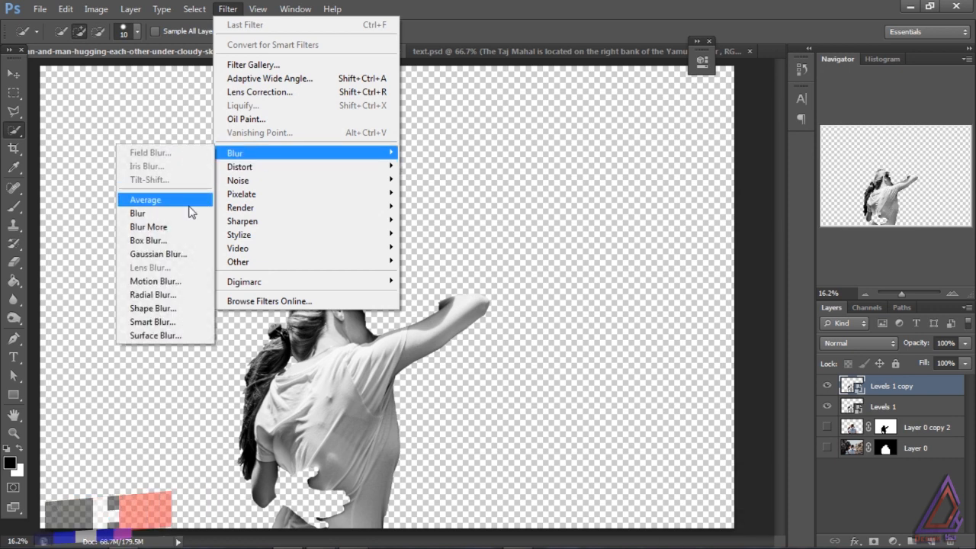
pyautogui.click(183, 254)
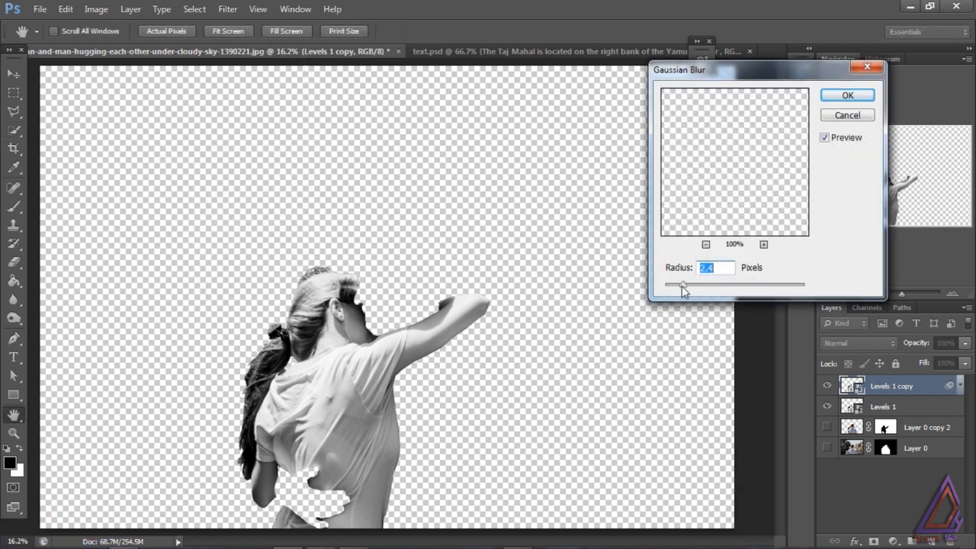
pyautogui.moveTo(682, 286); pyautogui.dragTo(695, 288)
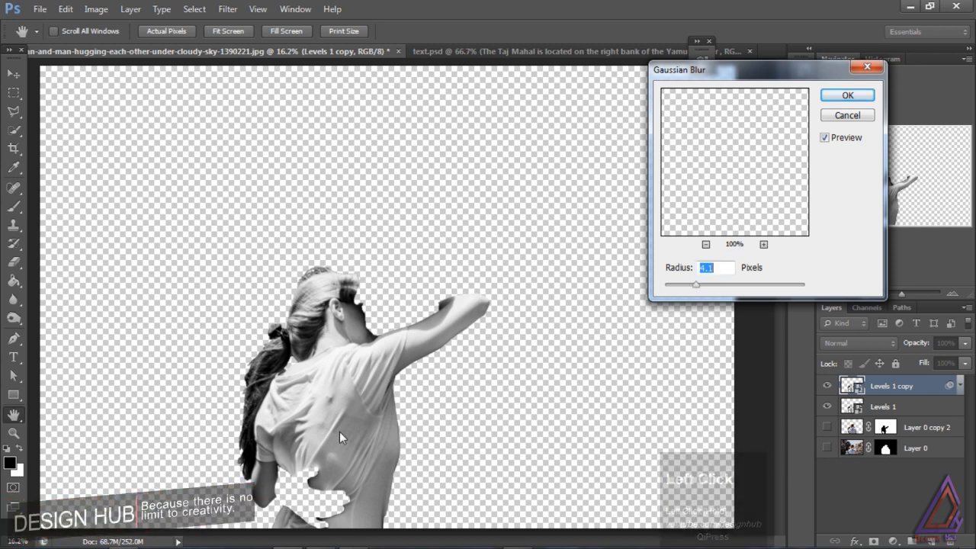
pyautogui.click(848, 97)
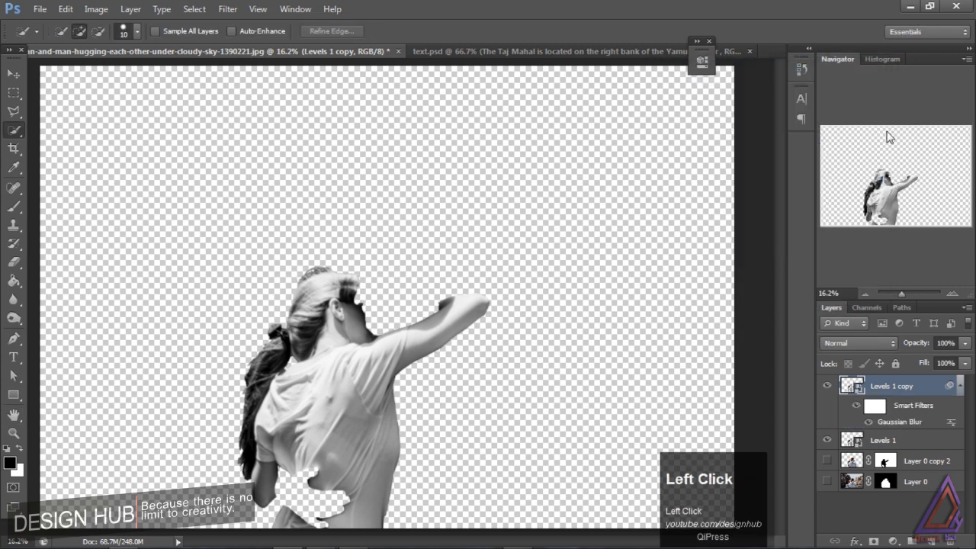
pyautogui.click(914, 387)
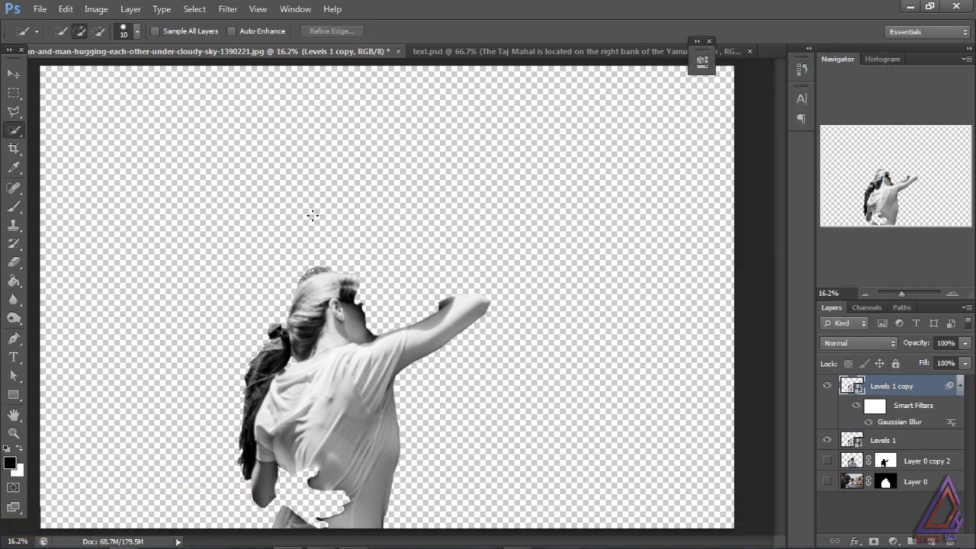
# Save the document as displace.psd on the Desktop, replacing the existing file
pyautogui.click(48, 10)
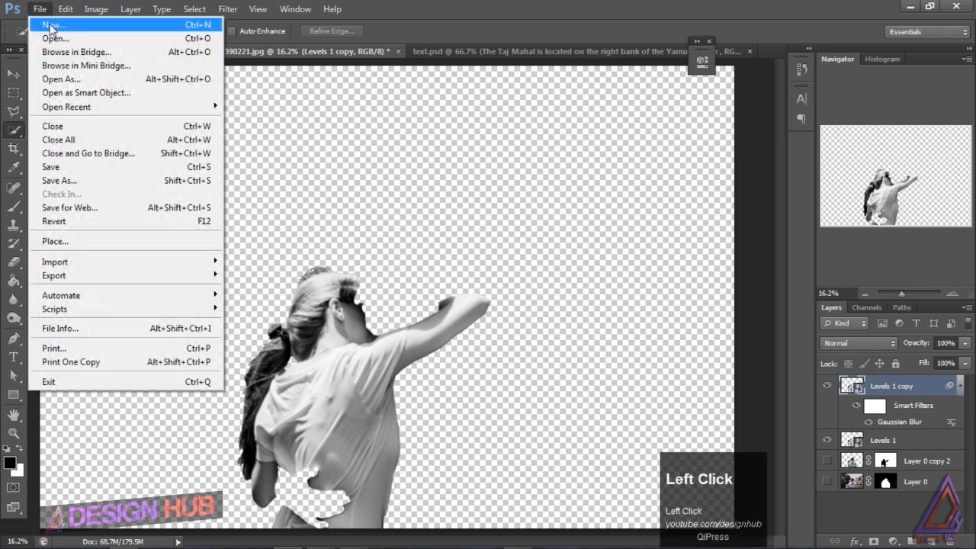
pyautogui.click(90, 180)
pyautogui.click(175, 135)
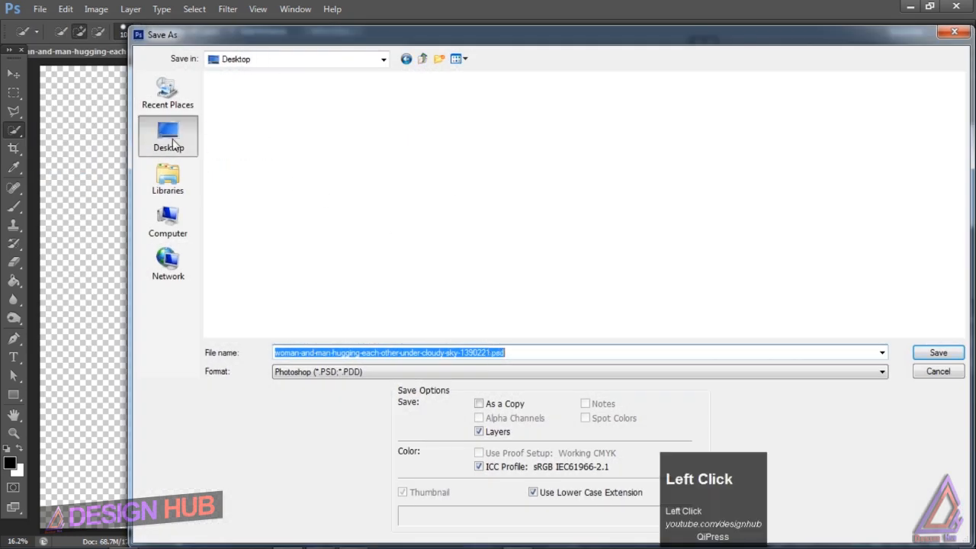
pyautogui.write('displace')
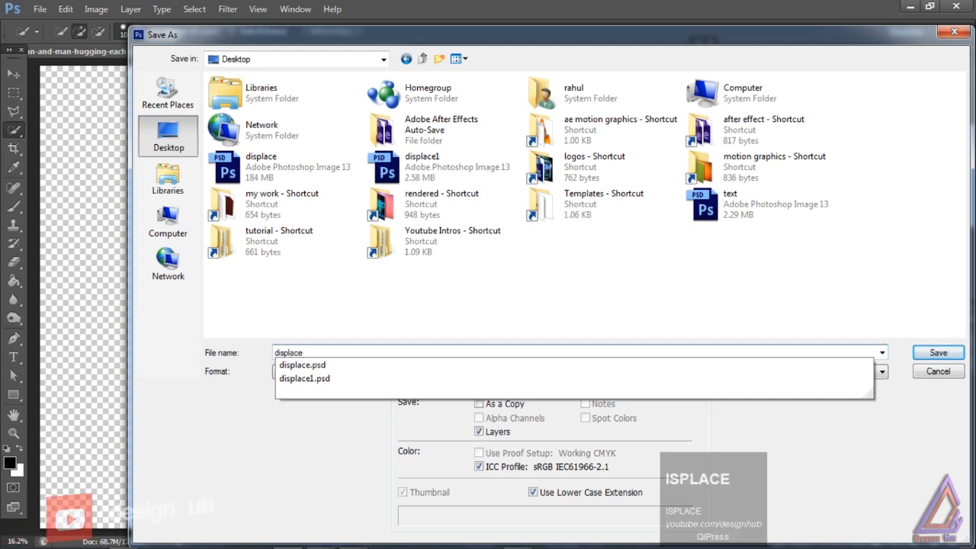
pyautogui.click(770, 364)
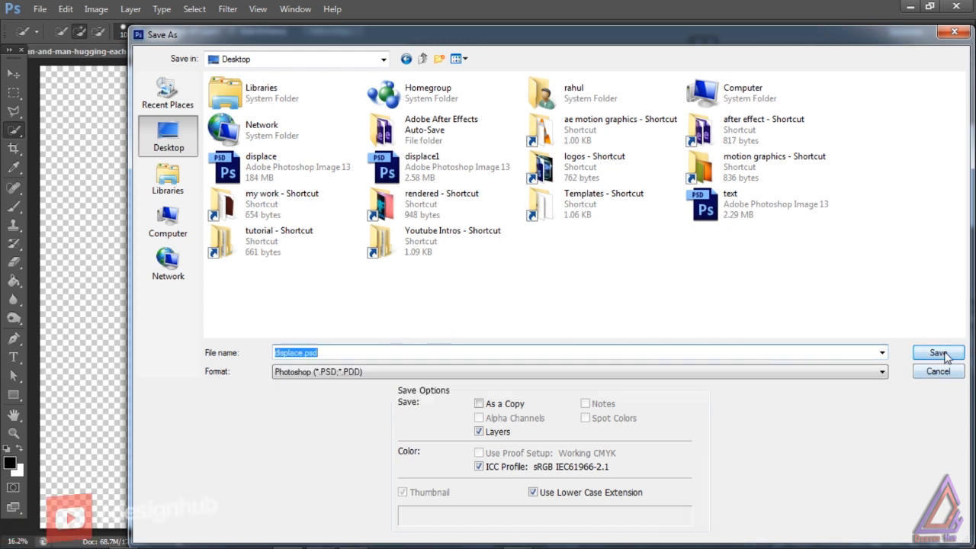
pyautogui.click(936, 353)
pyautogui.click(450, 215)
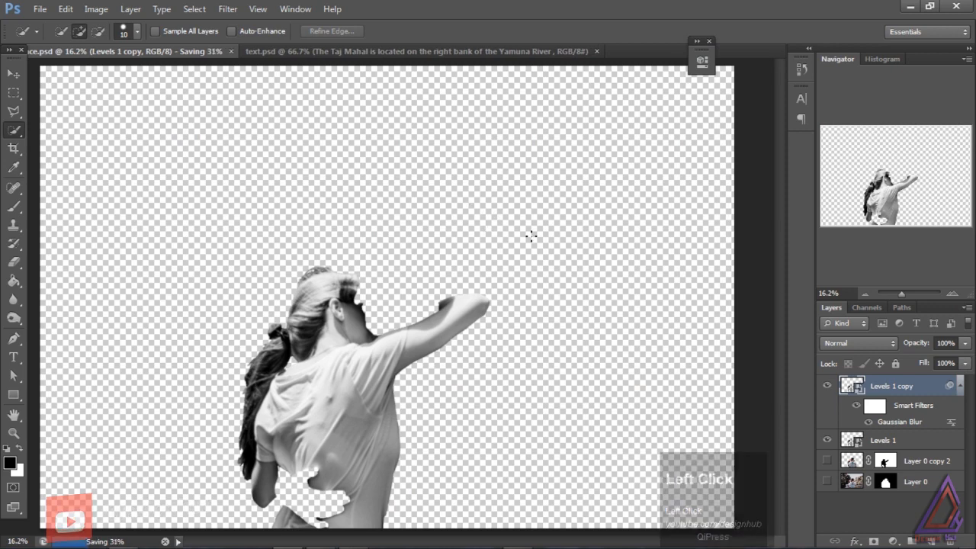
# Hide the blurred Levels 1 copy layer and add a new empty layer at the top of the stack
pyautogui.click(827, 388)
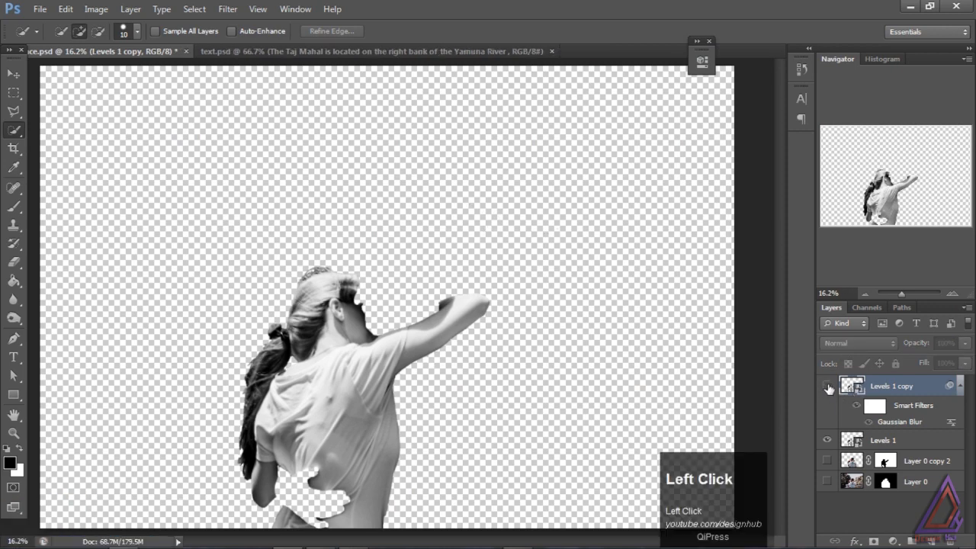
pyautogui.click(883, 509)
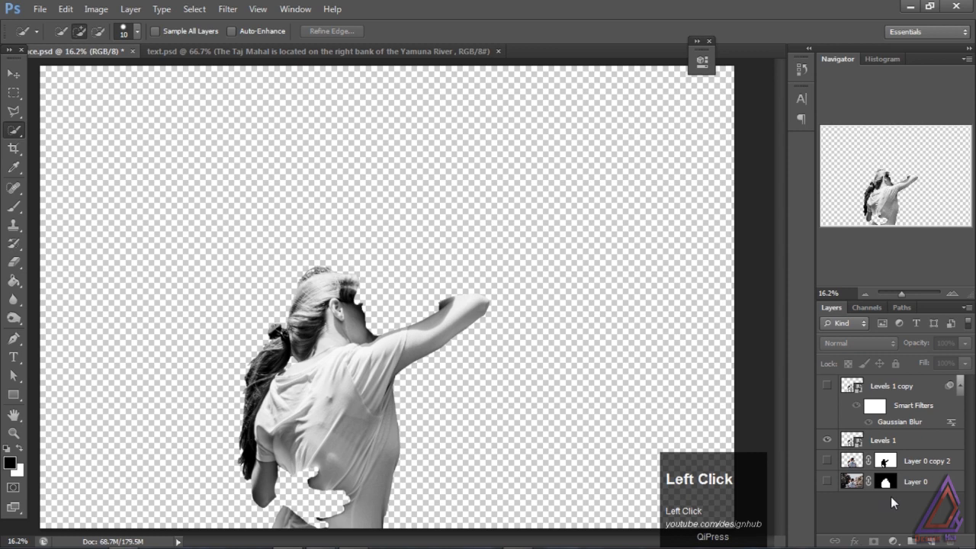
pyautogui.click(932, 542)
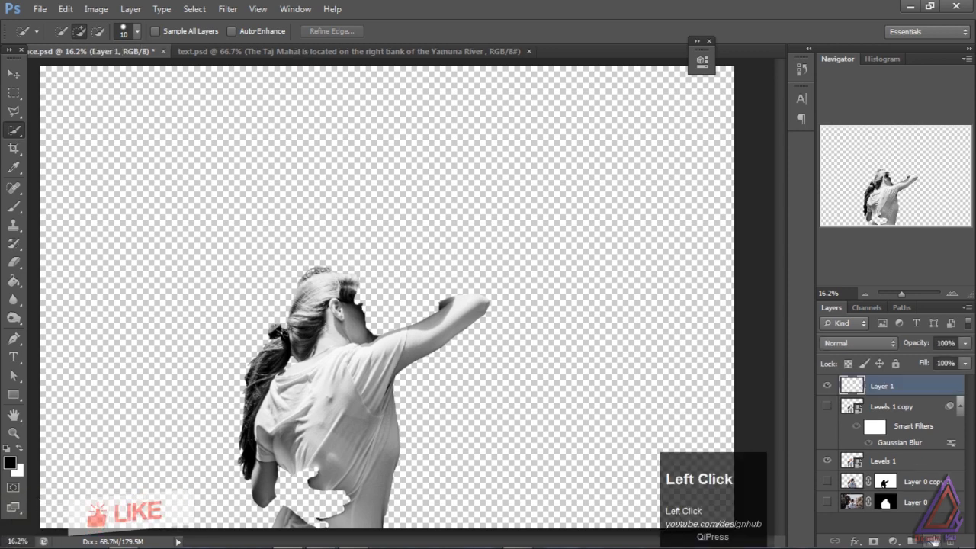
# Draw a full-height paragraph text box over the woman and copy all the Taj Mahal text from text.psd
pyautogui.click(15, 358)
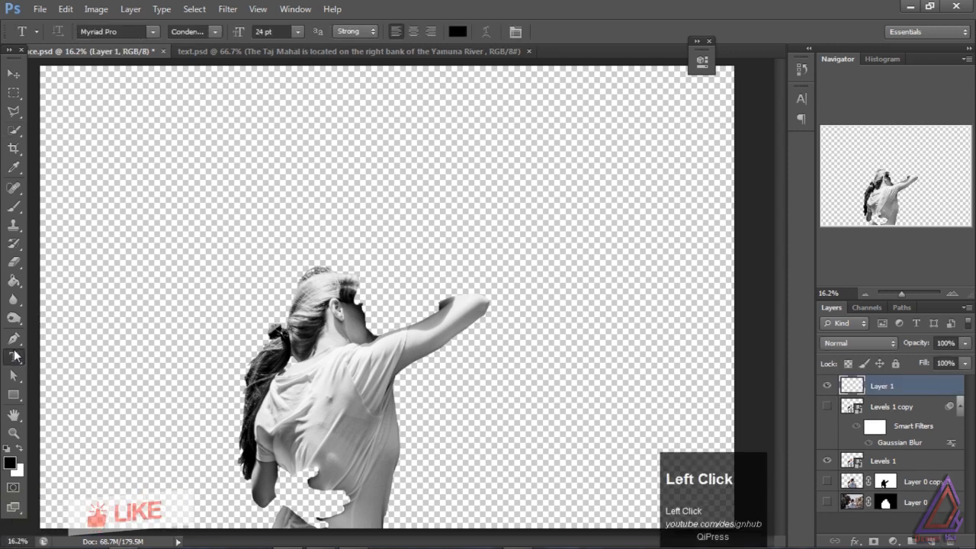
pyautogui.moveTo(127, 74); pyautogui.dragTo(591, 532)
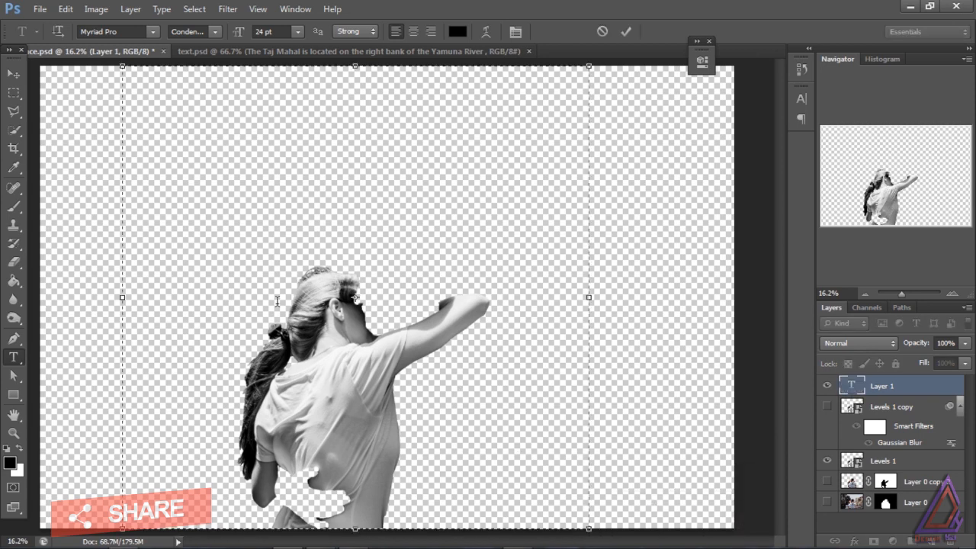
pyautogui.click(335, 50)
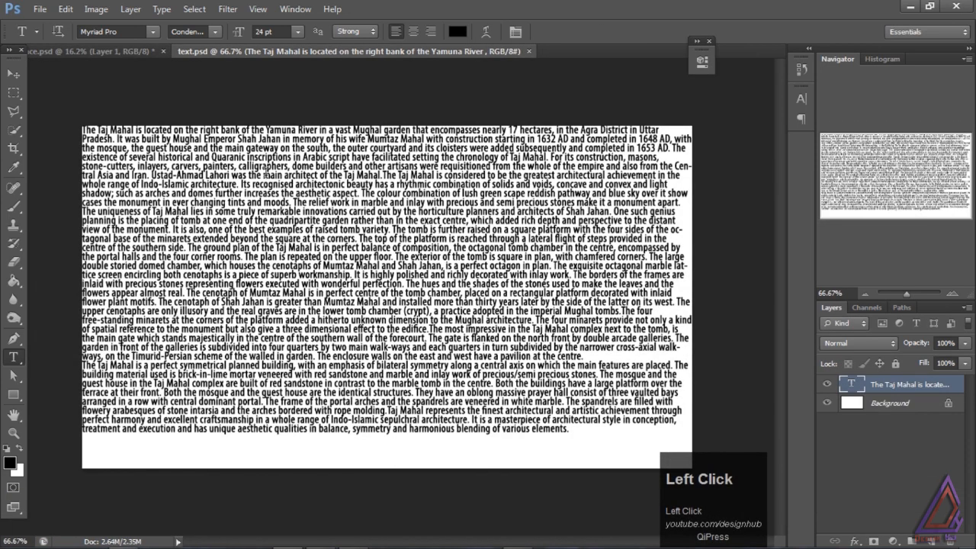
pyautogui.hotkey('ctrl', 'a')
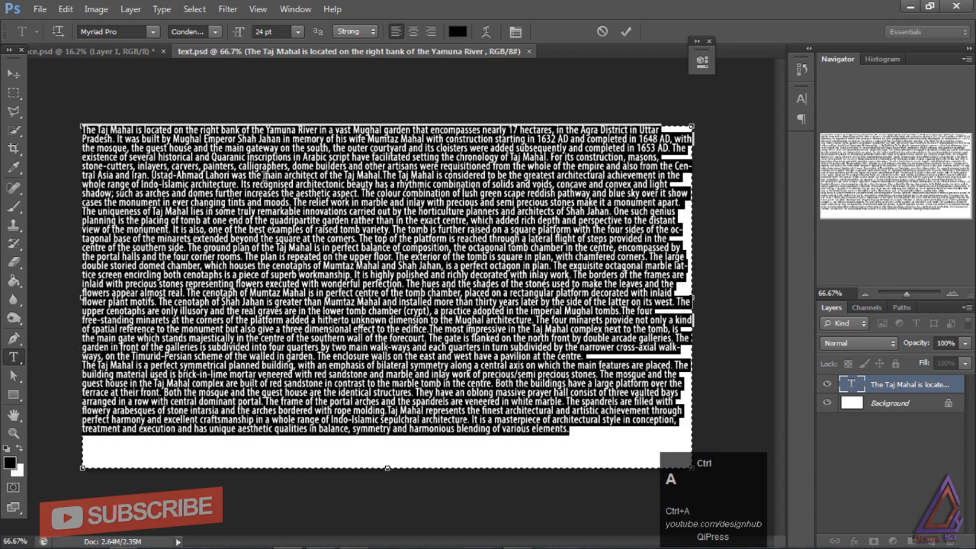
pyautogui.click(146, 51)
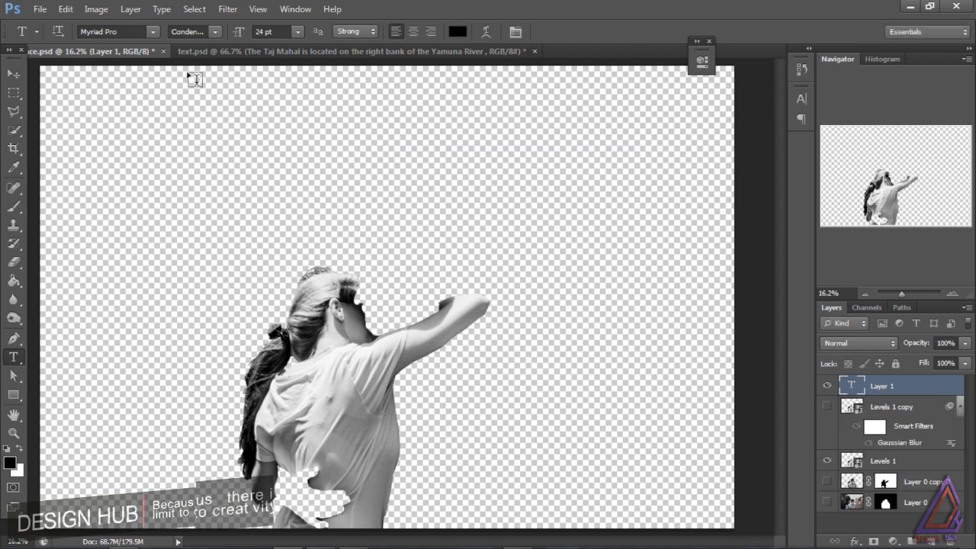
# Draw another full-height paragraph text box over the woman, widen it towards the canvas's left edge and paste the Taj Mahal text into it
pyautogui.moveTo(171, 67); pyautogui.dragTo(602, 542)
pyautogui.press('Escape')
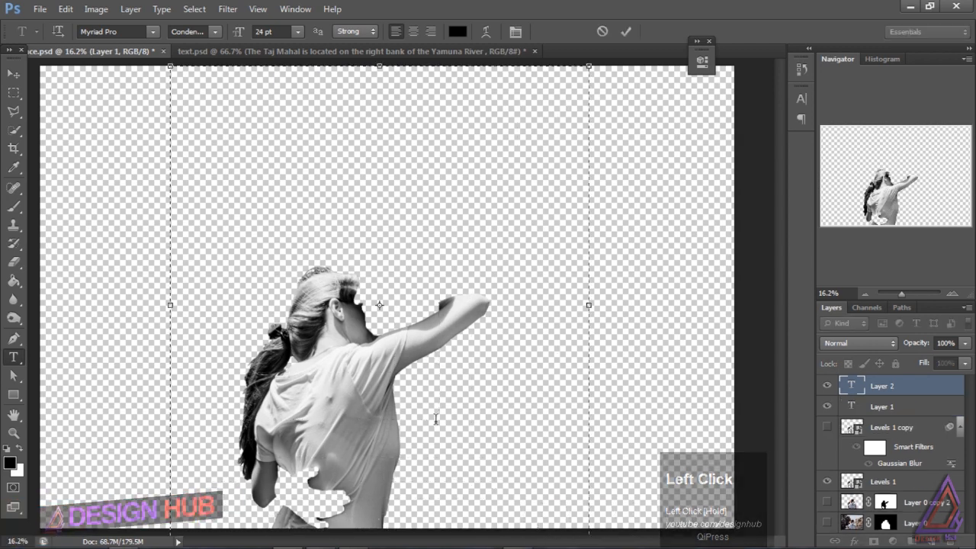
pyautogui.moveTo(167, 304); pyautogui.dragTo(135, 304)
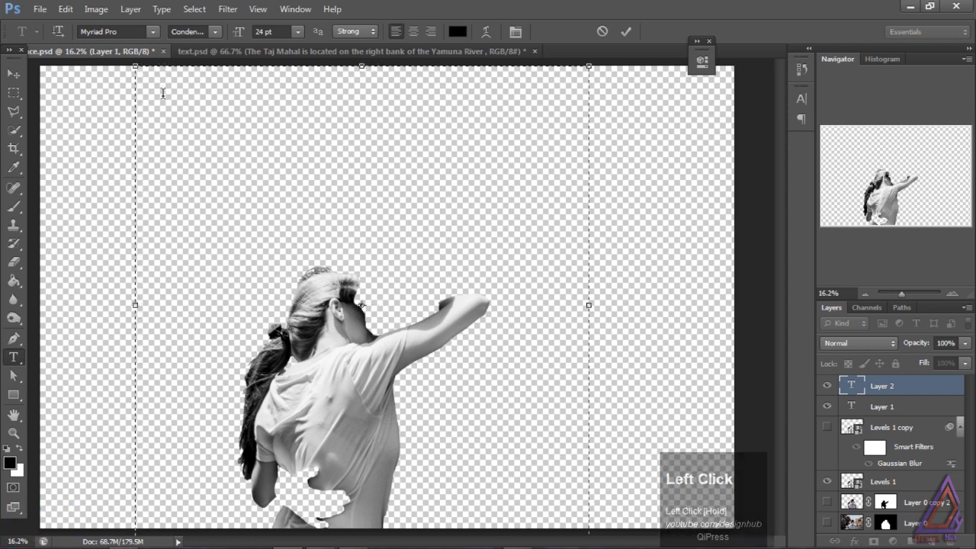
pyautogui.hotkey('ctrl', 'v')
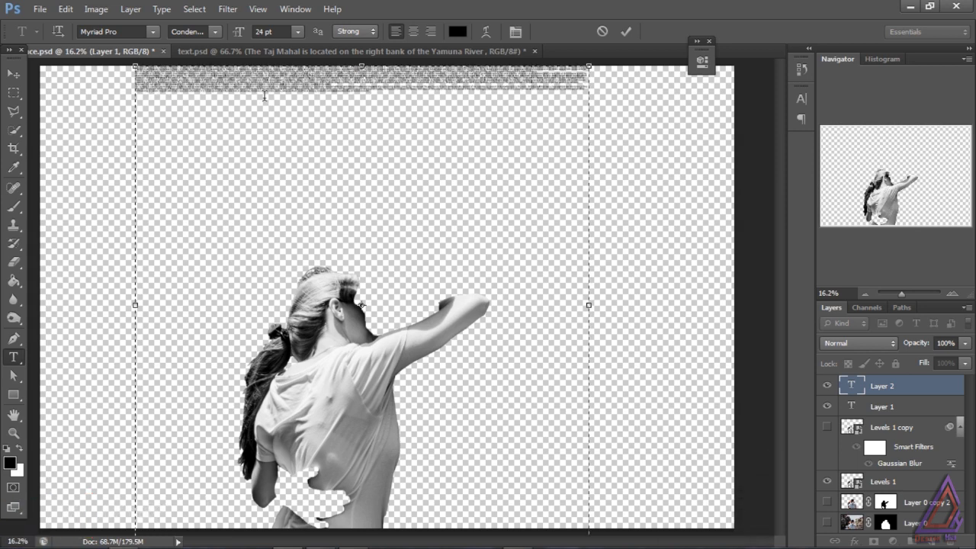
# Set the font size of all the pasted Taj Mahal text to 60 pt
pyautogui.moveTo(374, 92); pyautogui.dragTo(134, 63)
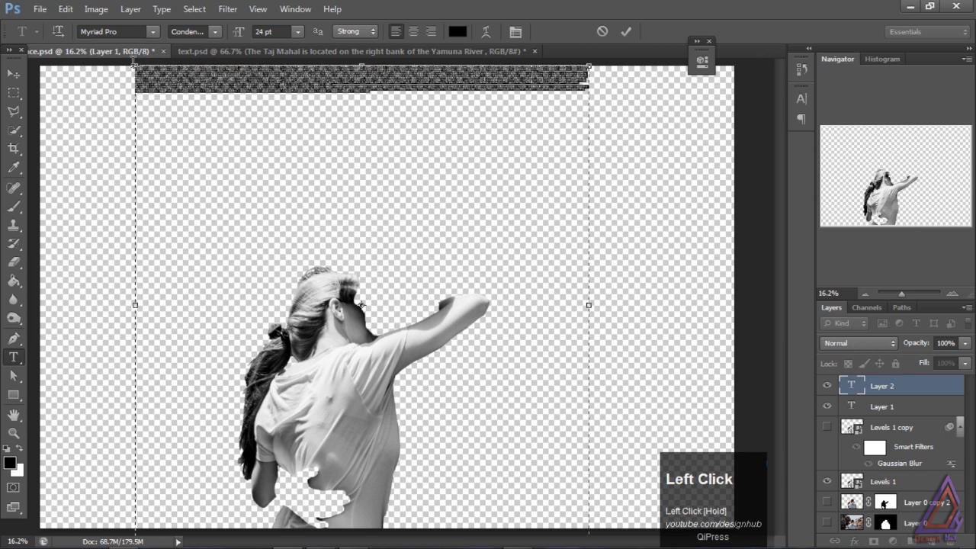
pyautogui.click(297, 32)
pyautogui.click(296, 383)
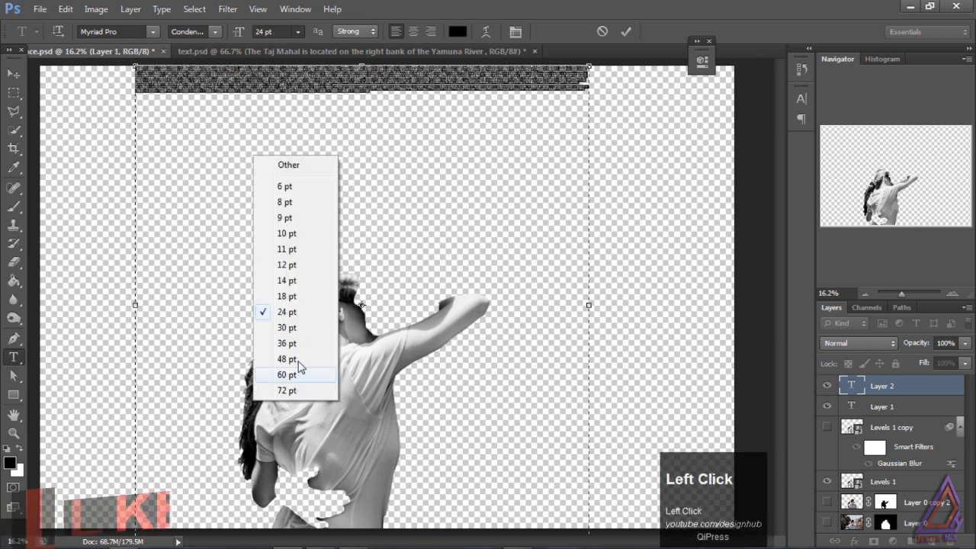
pyautogui.click(303, 383)
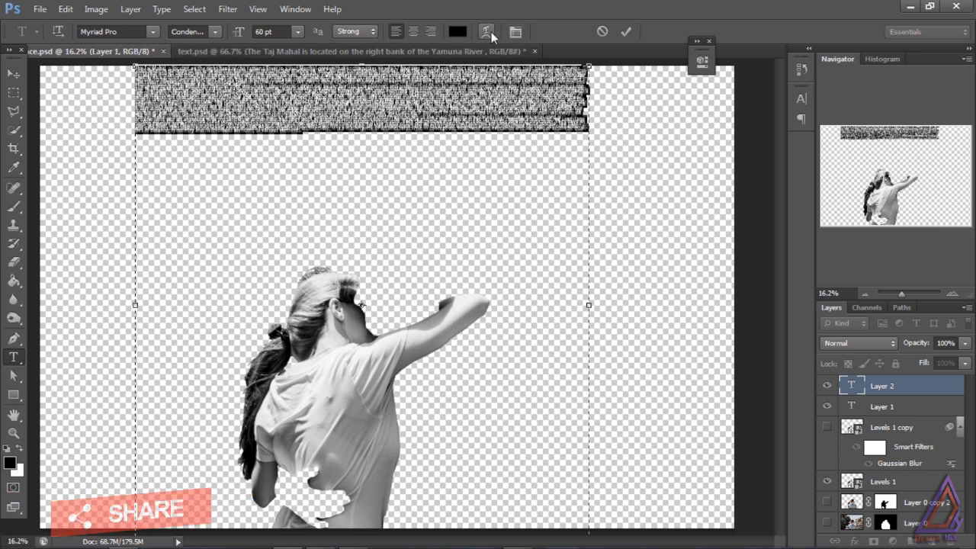
# Increase the leading of all the Taj Mahal text to 56.01 pt
pyautogui.click(516, 32)
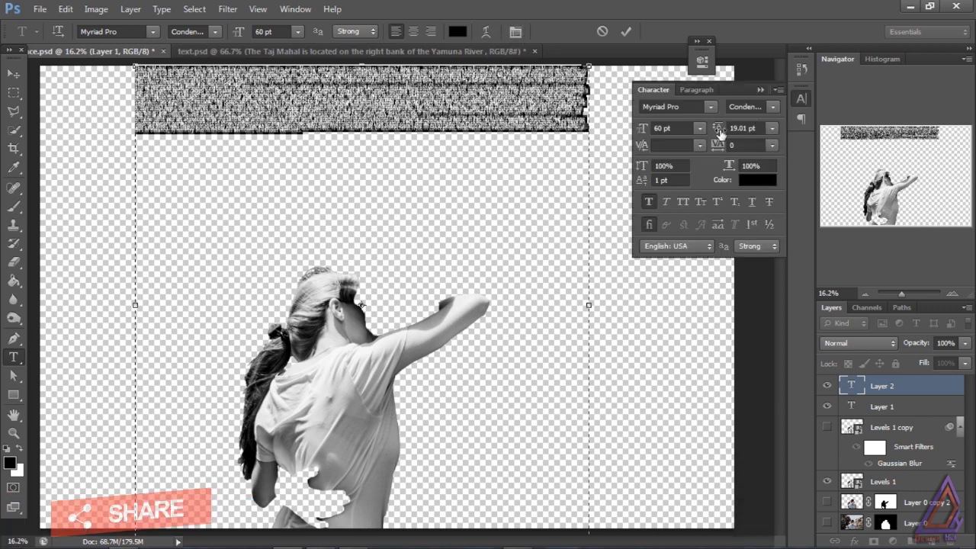
pyautogui.moveTo(719, 133); pyautogui.dragTo(732, 134)
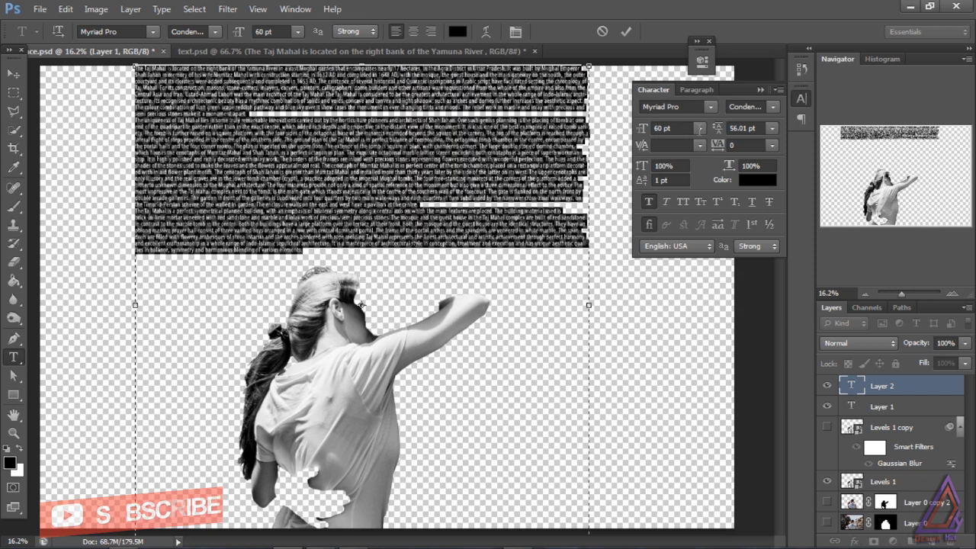
pyautogui.click(319, 251)
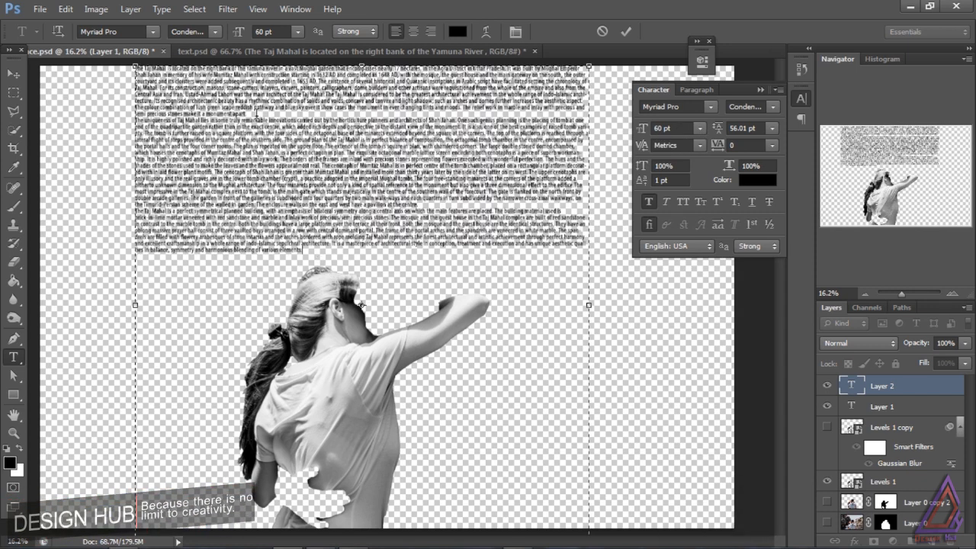
# Remove the paragraph breaks in the Taj Mahal text so it runs as one continuous block
pyautogui.click(138, 119)
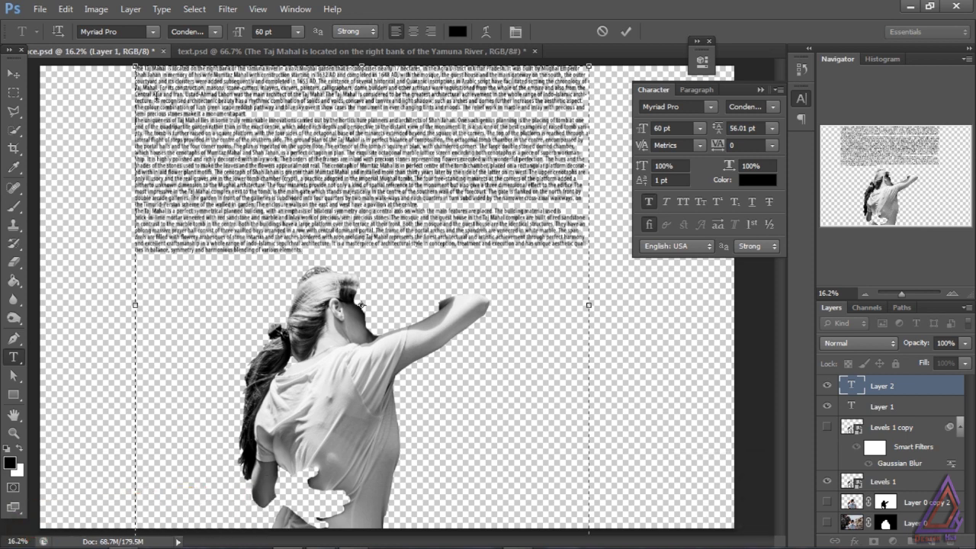
pyautogui.press('BackSpace')
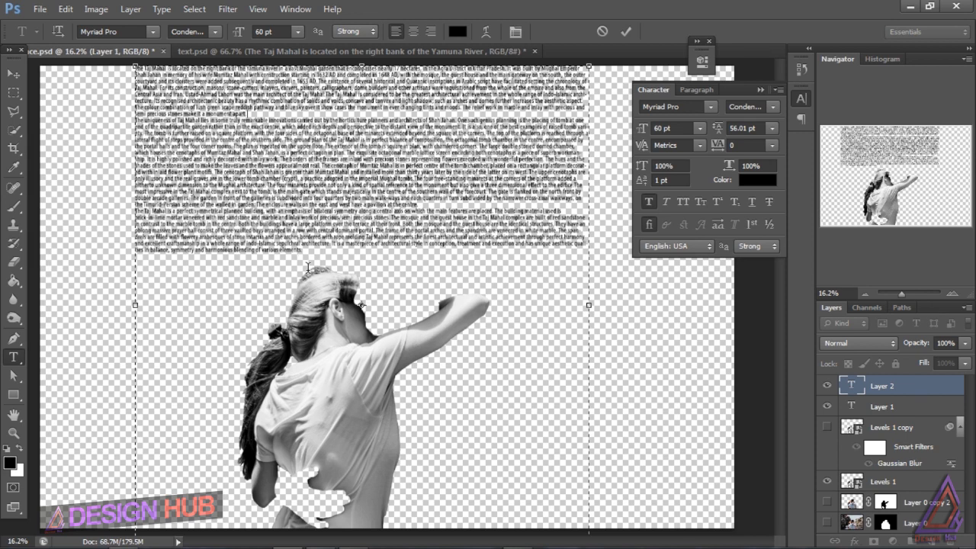
pyautogui.press('BackSpace')
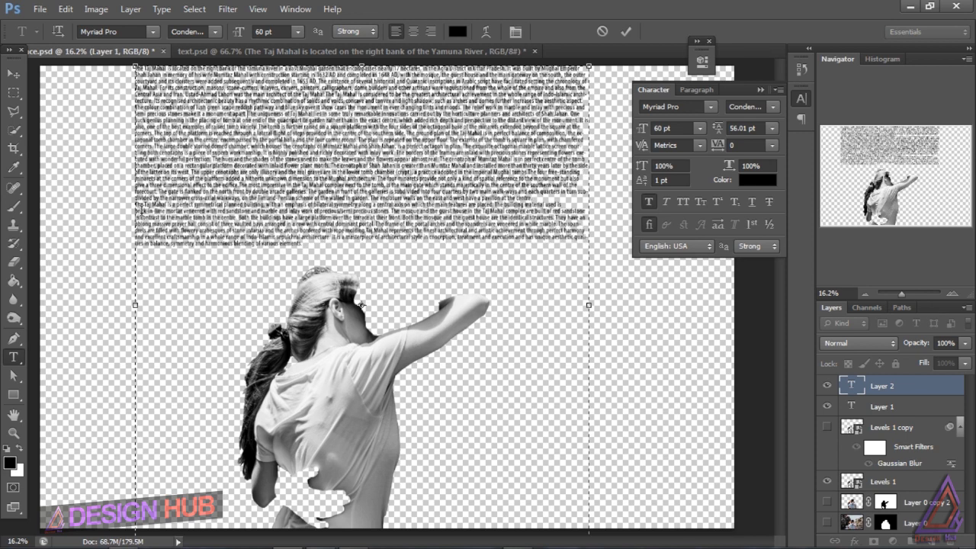
pyautogui.click(137, 204)
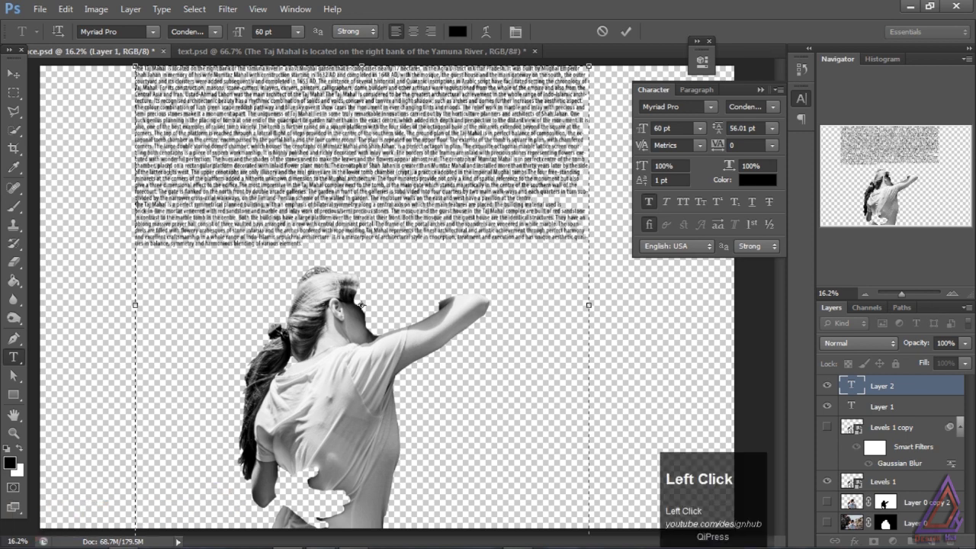
pyautogui.press('BackSpace')
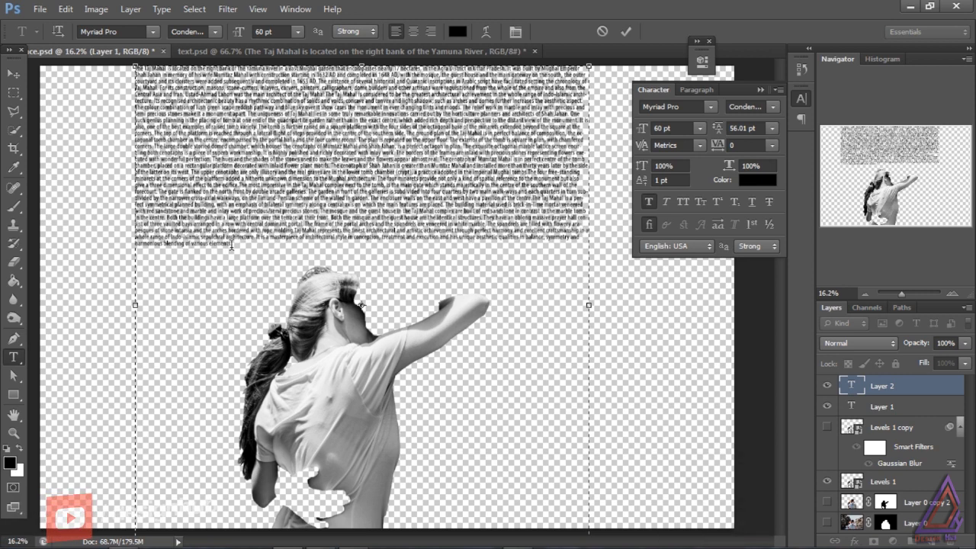
# Set the font size of the whole text block to 76 pt and copy the text
pyautogui.moveTo(231, 245); pyautogui.dragTo(176, 55)
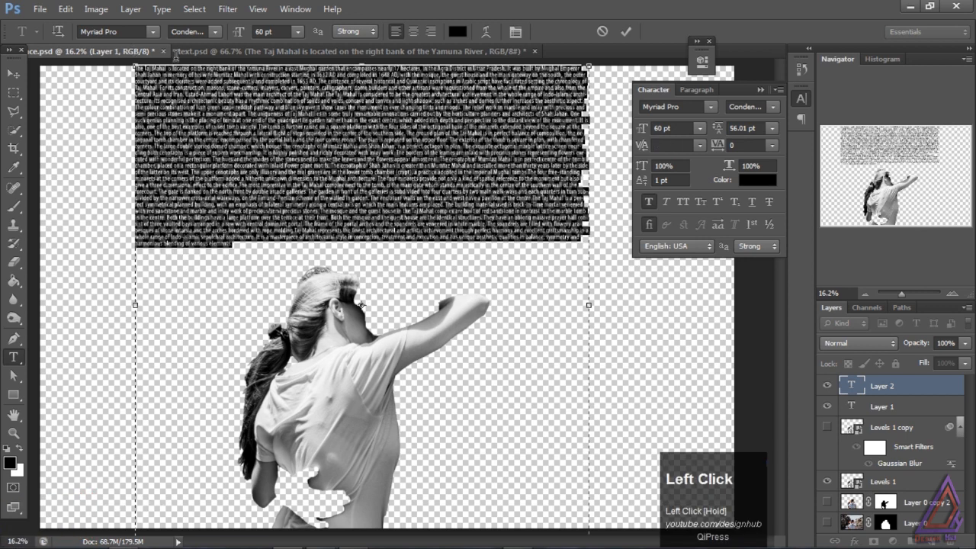
pyautogui.moveTo(641, 128); pyautogui.dragTo(654, 130)
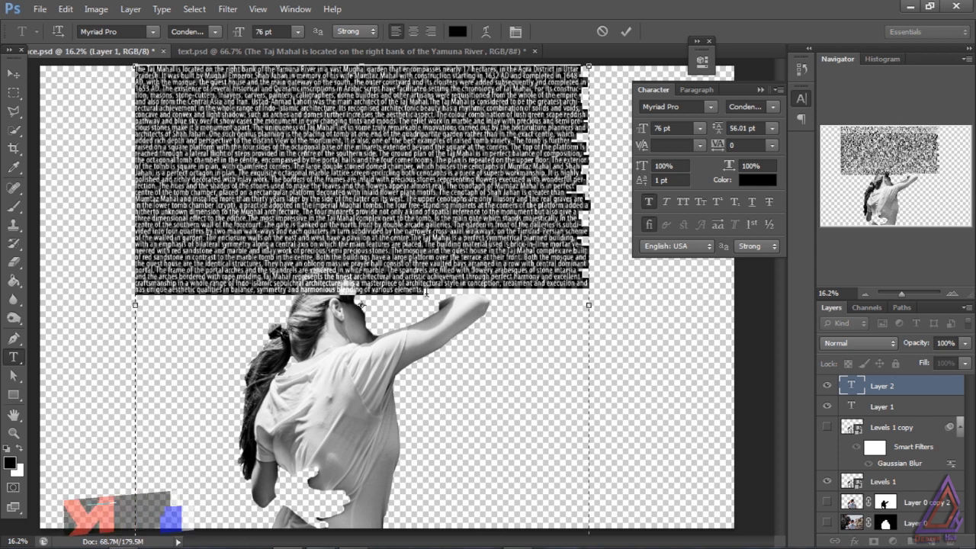
pyautogui.hotkey('ctrl', 'c')
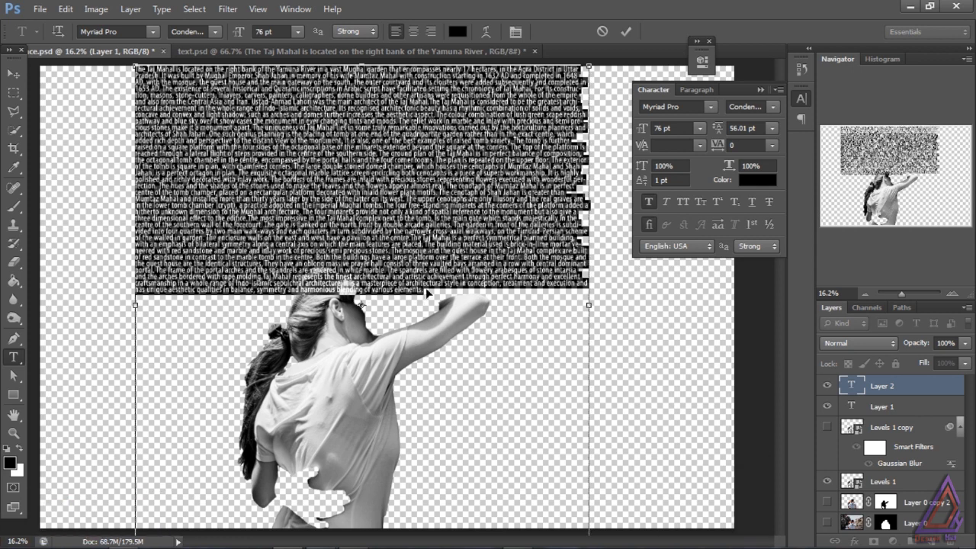
# Paste the copied text twice after the last sentence to fill the box down to the canvas's bottom edge
pyautogui.click(426, 288)
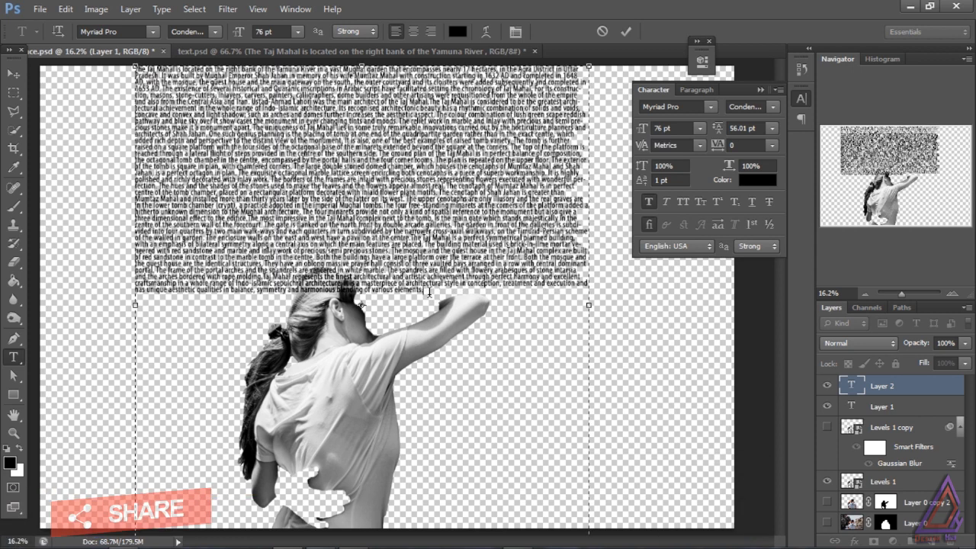
pyautogui.keyDown('ctrl'); pyautogui.click(431, 291); pyautogui.keyUp('ctrl')
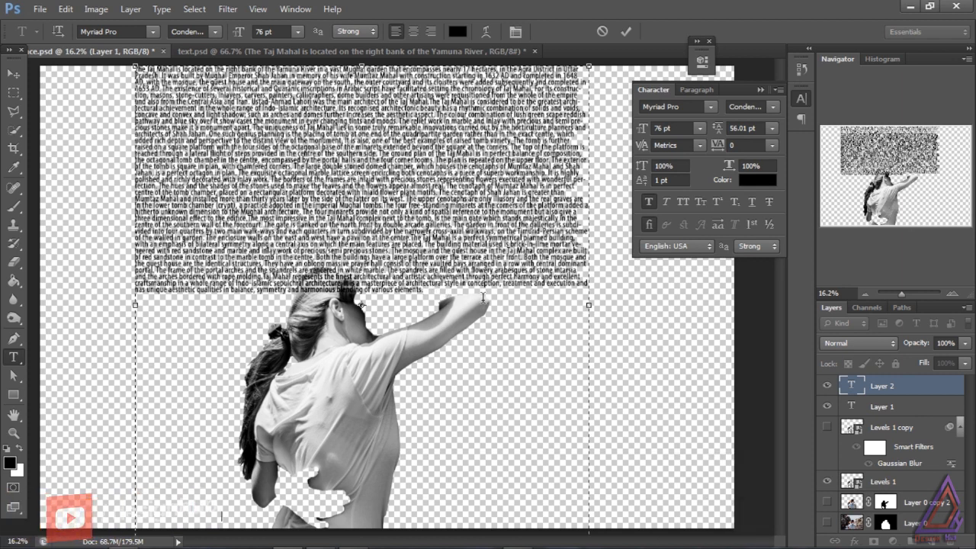
pyautogui.click(430, 292)
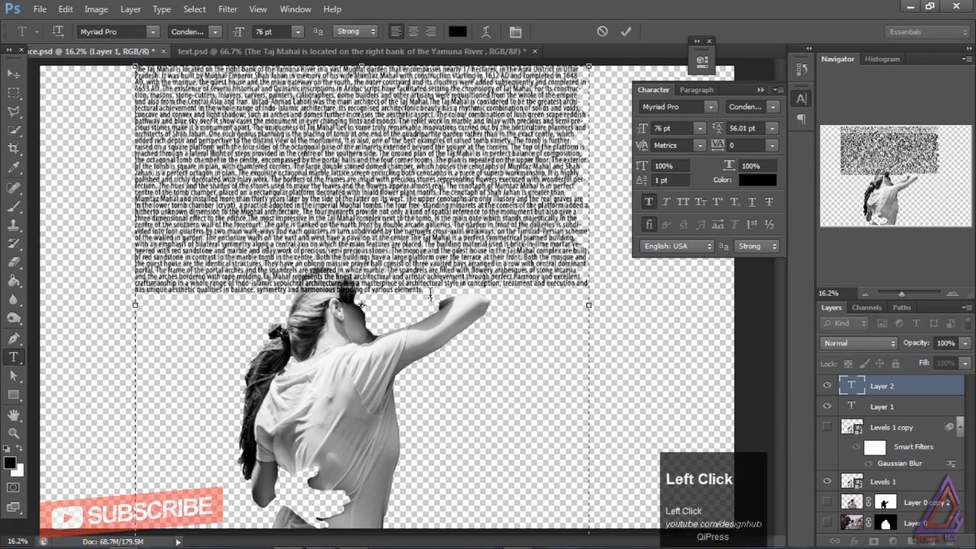
pyautogui.hotkey('ctrl', 'v')
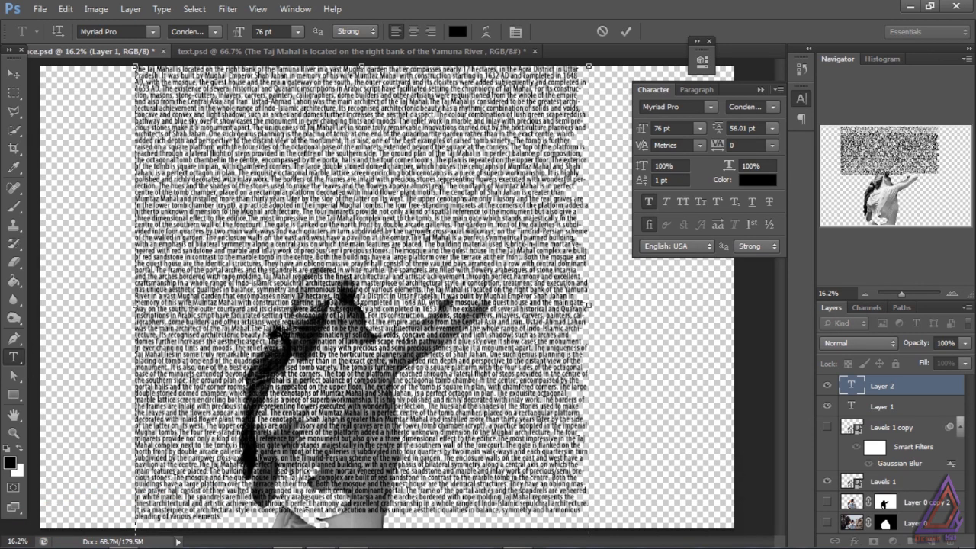
pyautogui.click(232, 516)
pyautogui.hotkey('ctrl', 'v')
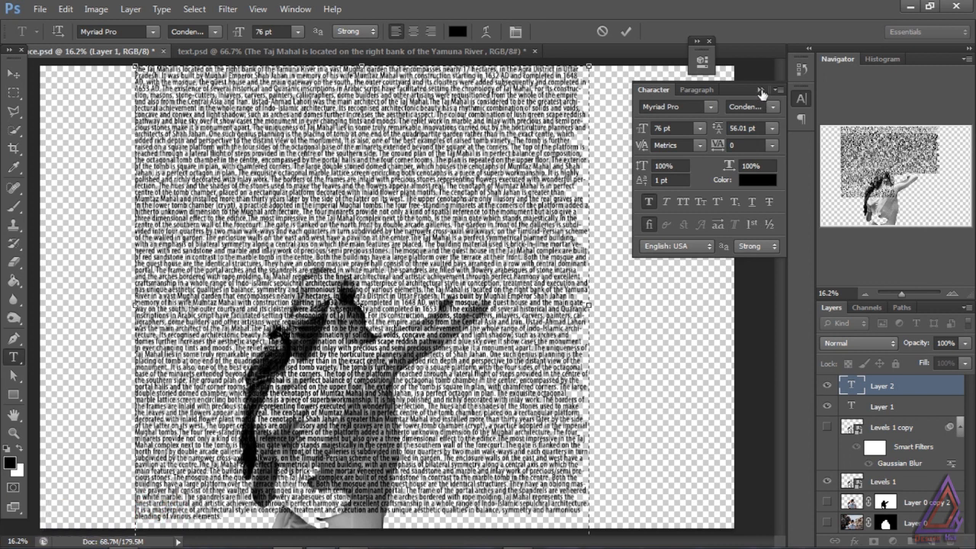
pyautogui.click(761, 92)
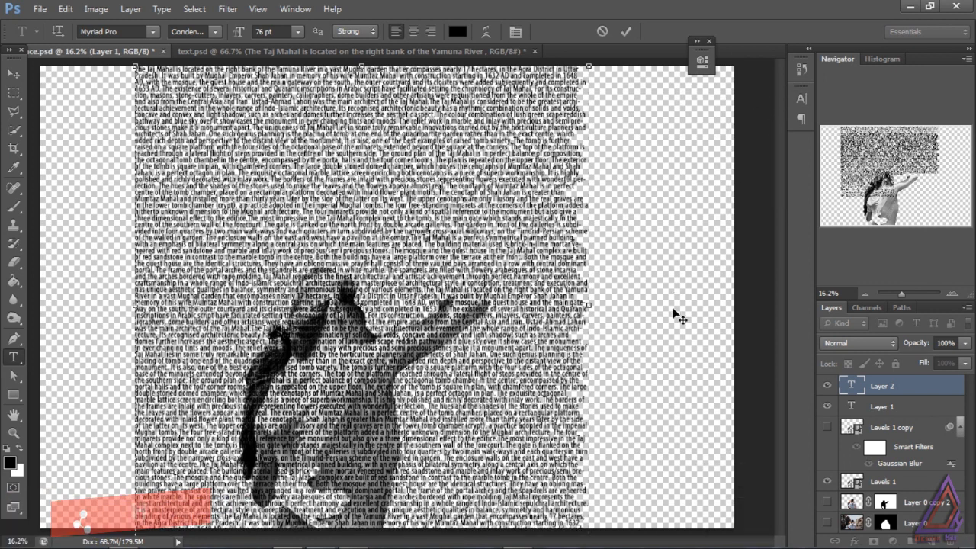
# Commit the filled text and delete the empty Layer 1 text layer beneath it
pyautogui.click(872, 409)
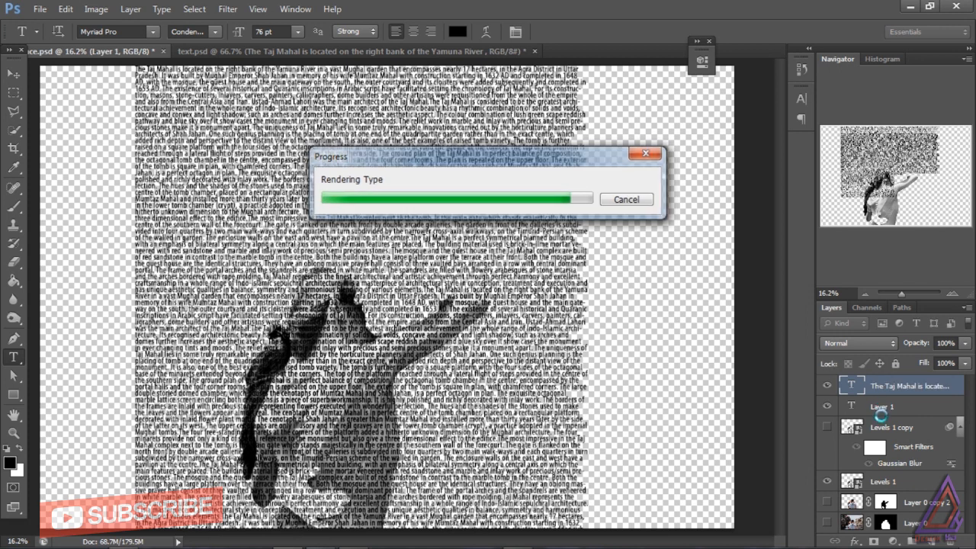
pyautogui.click(828, 408)
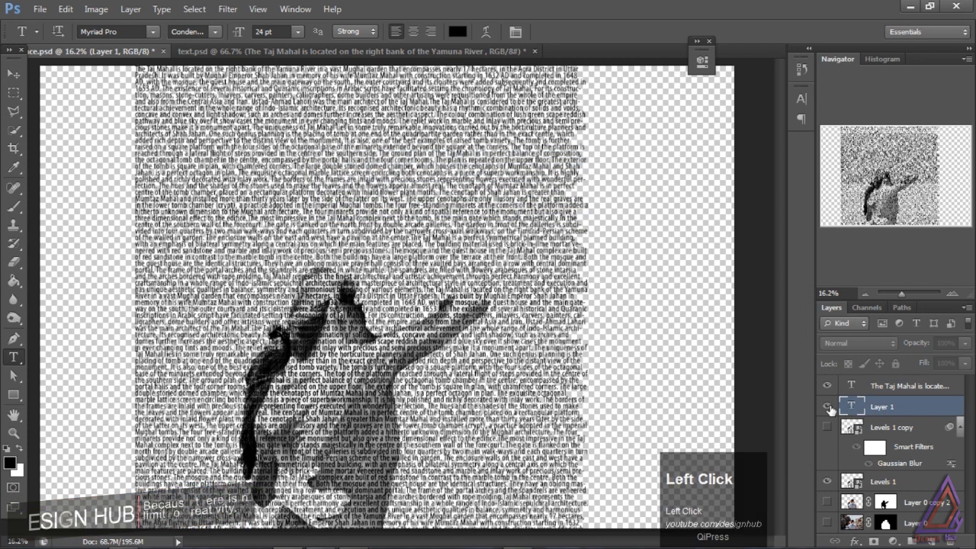
pyautogui.click(828, 408)
pyautogui.click(946, 540)
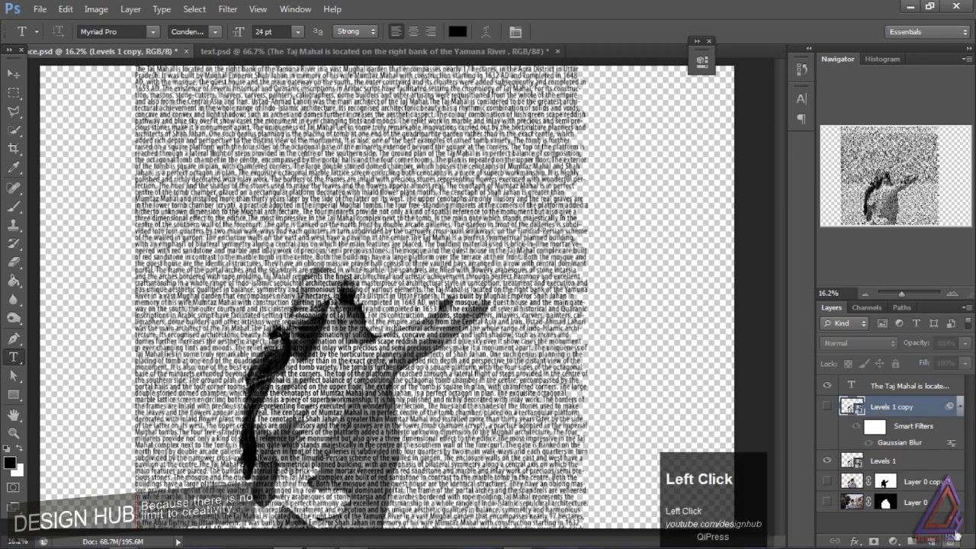
# Add a new layer, move it to the bottom of the layer stack and fill it with white
pyautogui.click(902, 387)
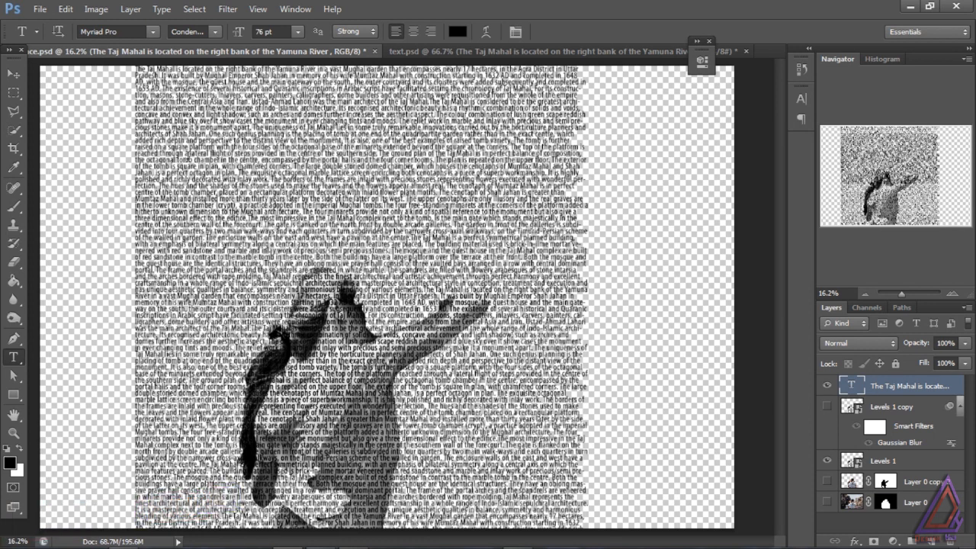
pyautogui.click(931, 538)
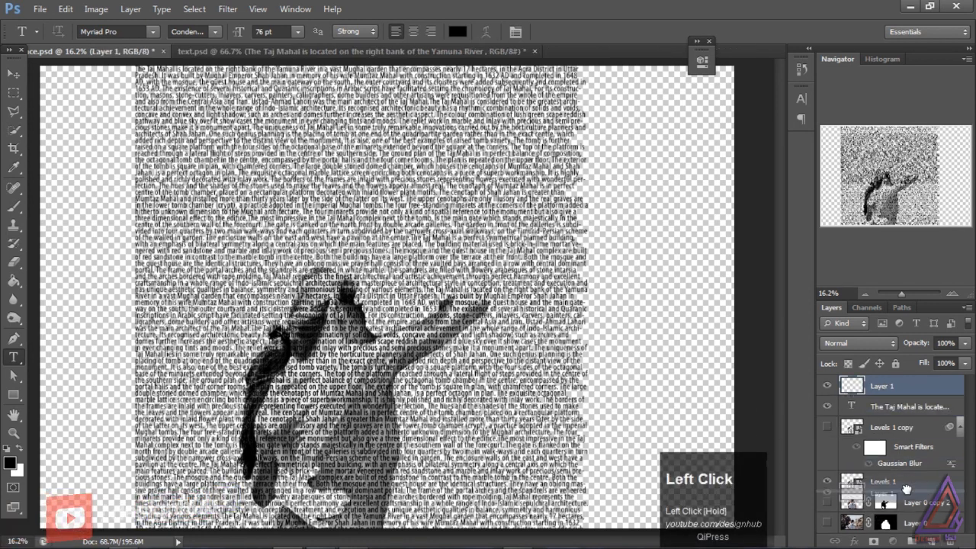
pyautogui.moveTo(906, 488); pyautogui.dragTo(908, 523)
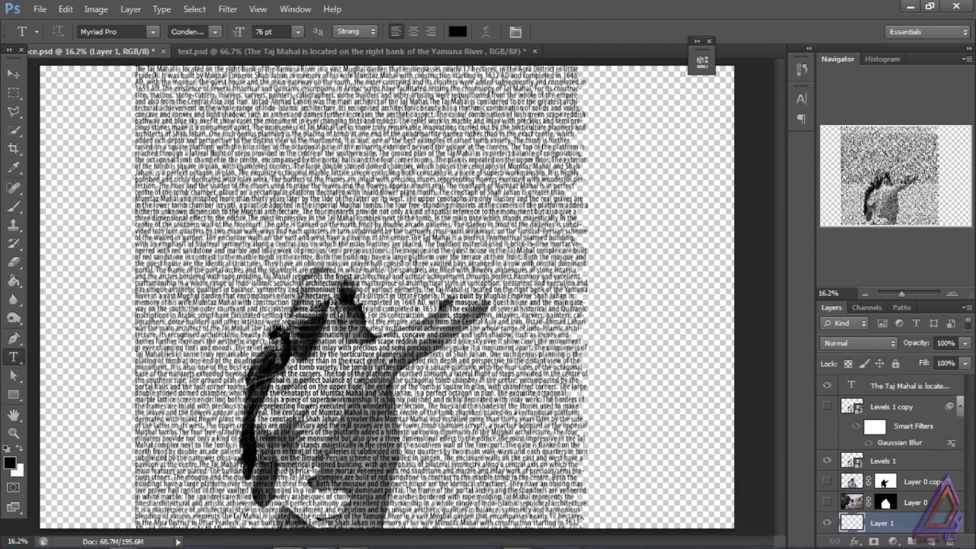
pyautogui.keyDown('ctrl'); pyautogui.click(279, 361); pyautogui.keyUp('ctrl')
pyautogui.hotkey('ctrl', 'BackSpace')
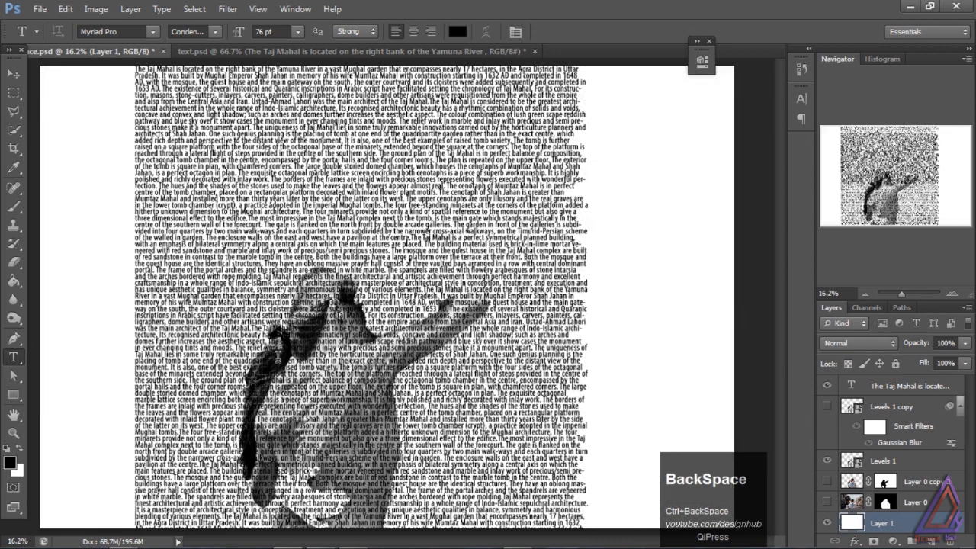
# Set the font size of all the text on the Taj Mahal layer to 86 pt and commit it
pyautogui.click(836, 416)
pyautogui.doubleClick(851, 386)
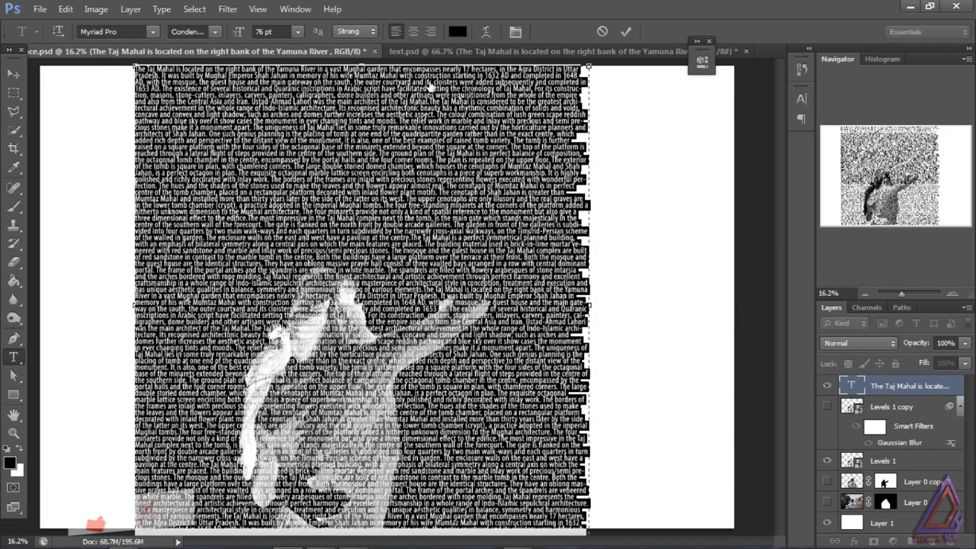
pyautogui.moveTo(238, 35); pyautogui.dragTo(238, 38)
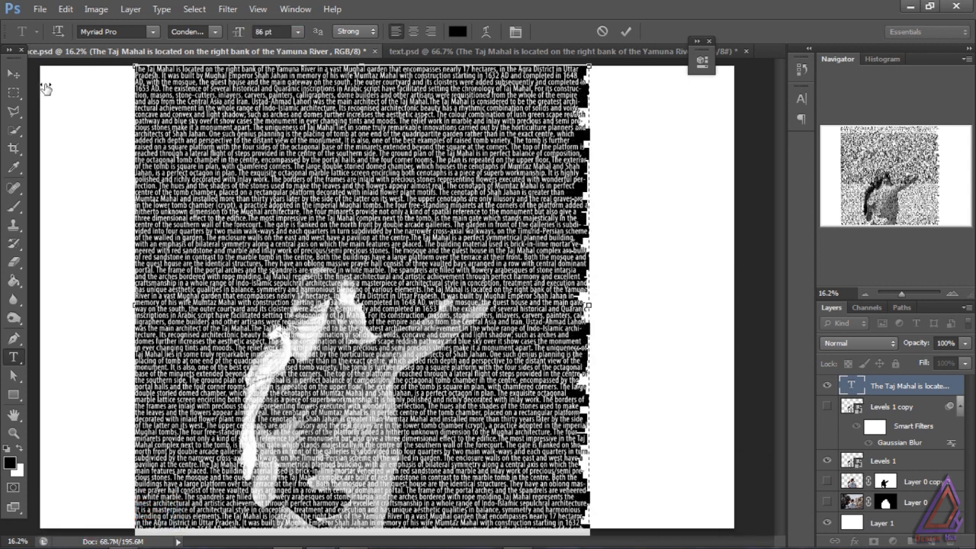
pyautogui.click(15, 77)
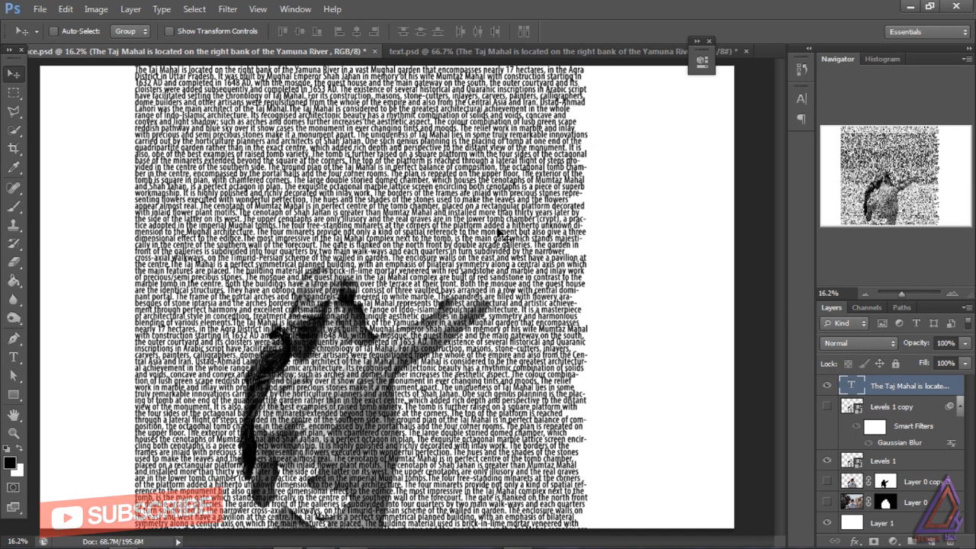
# Start the Displace filter on the Taj Mahal text layer, rasterizing it and setting the horizontal and vertical scale to 25
pyautogui.click(857, 387)
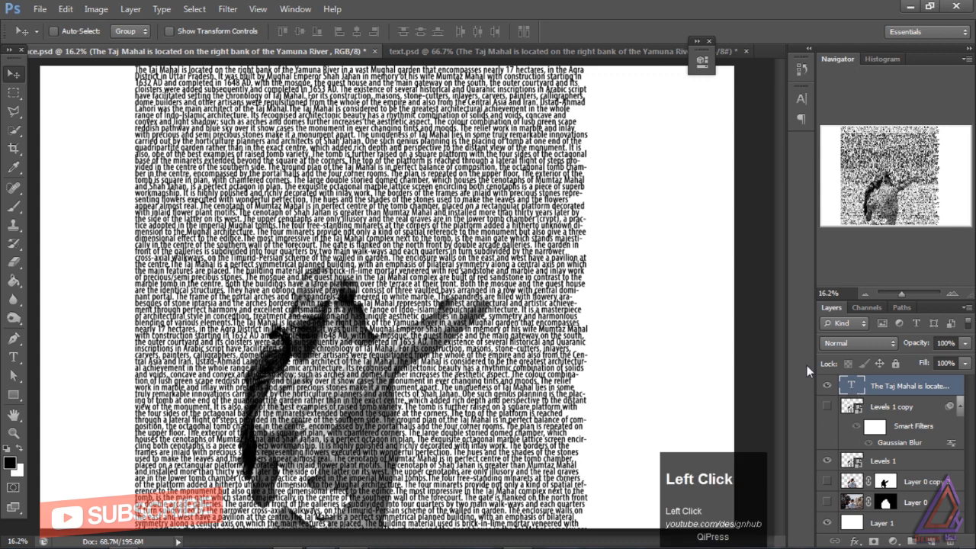
pyautogui.click(228, 9)
pyautogui.moveTo(251, 166)
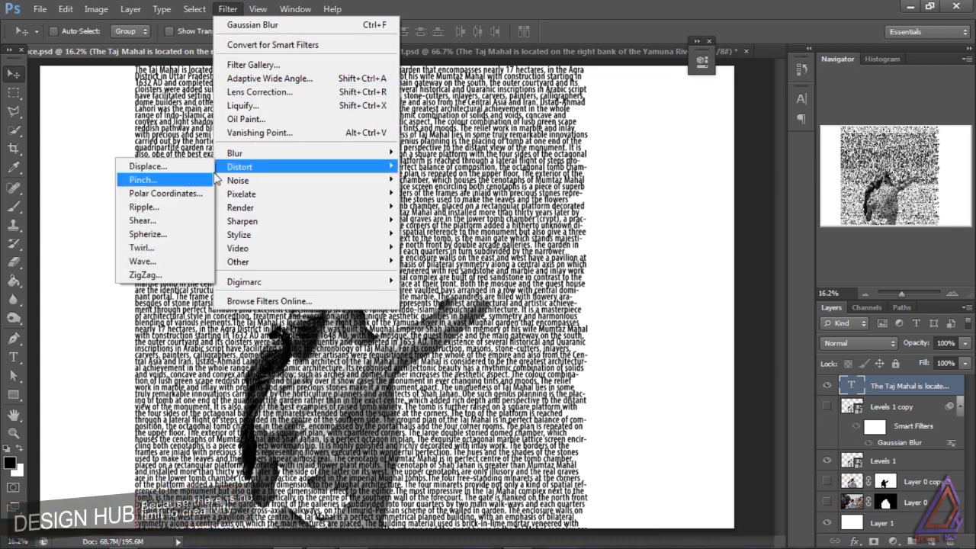
pyautogui.click(183, 167)
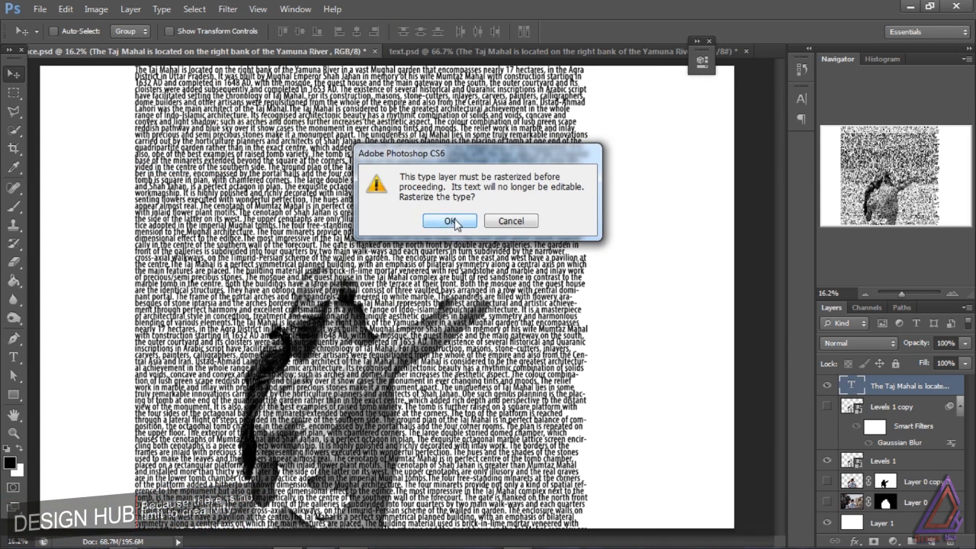
pyautogui.click(450, 220)
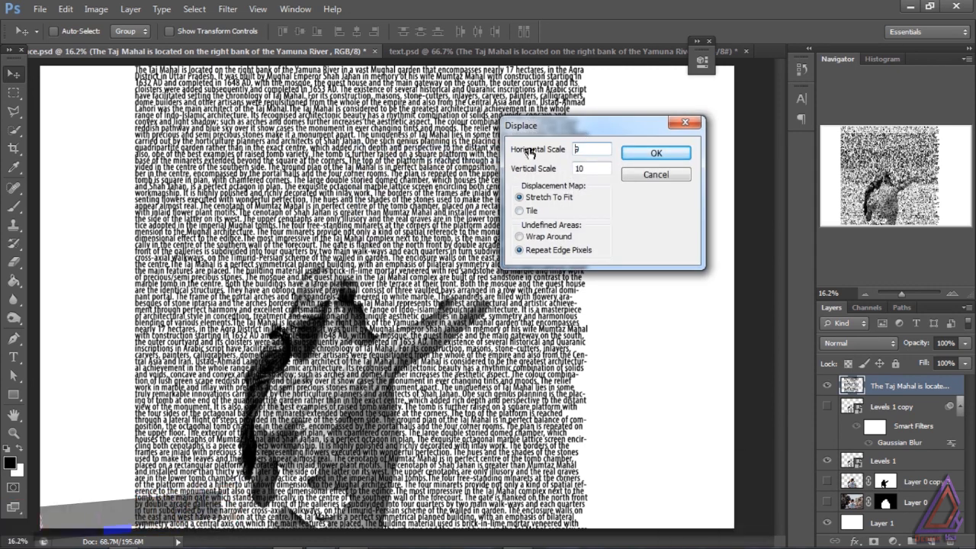
pyautogui.click(584, 149)
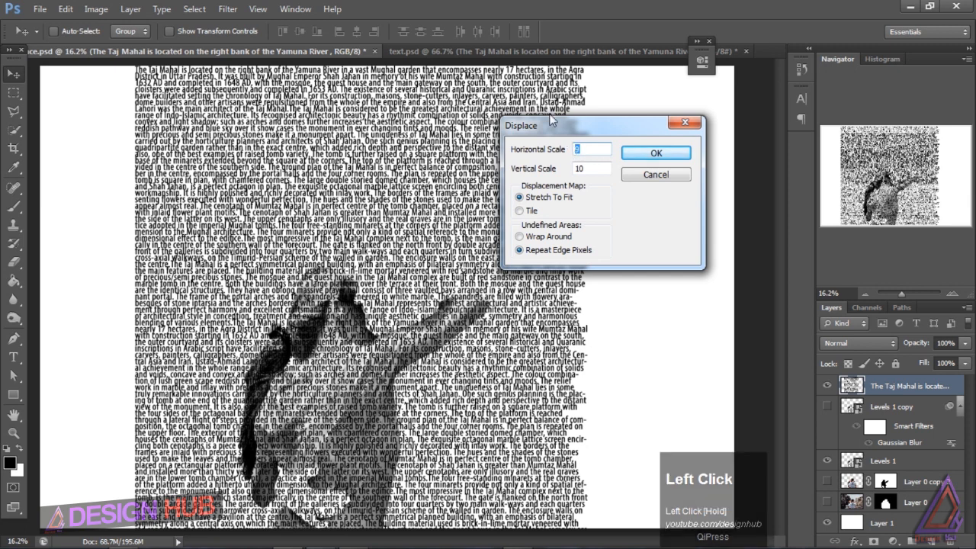
pyautogui.write('2')
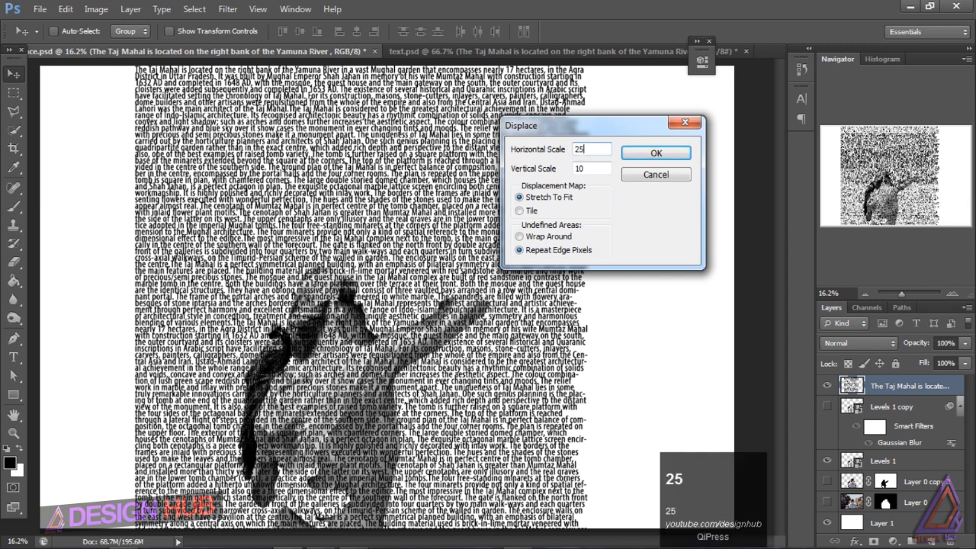
pyautogui.doubleClick(585, 168)
pyautogui.write('25')
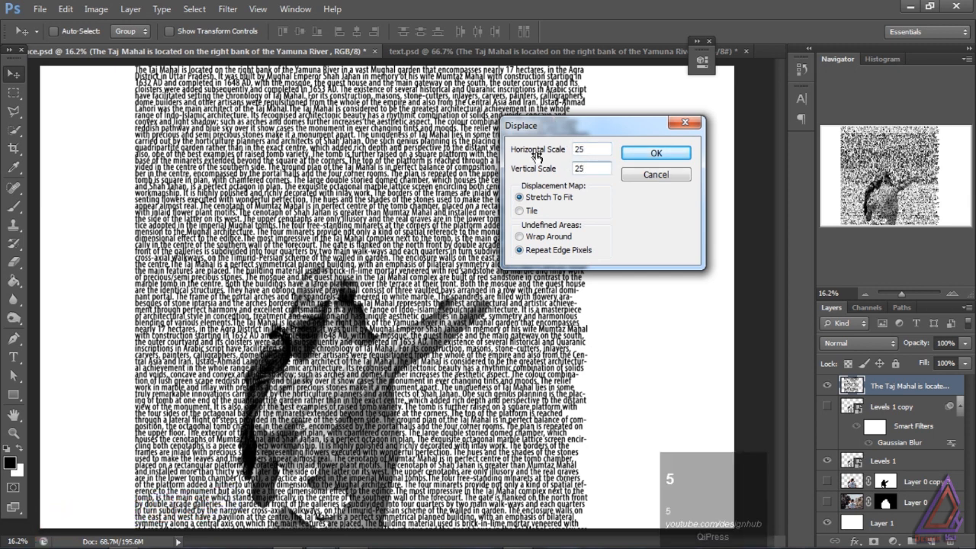
# Accept the Displace settings and load displace.psd as the displacement map for the text
pyautogui.click(645, 155)
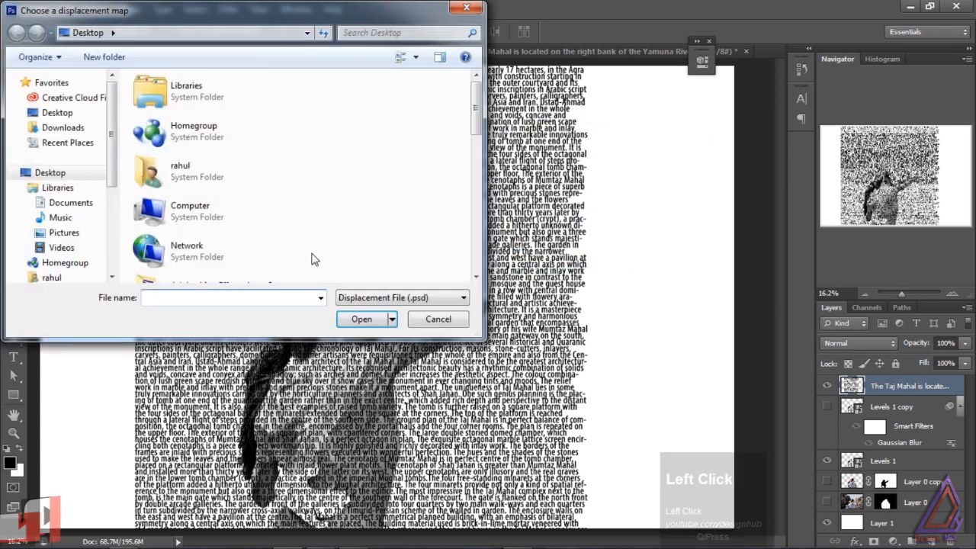
pyautogui.write('d')
pyautogui.click(219, 317)
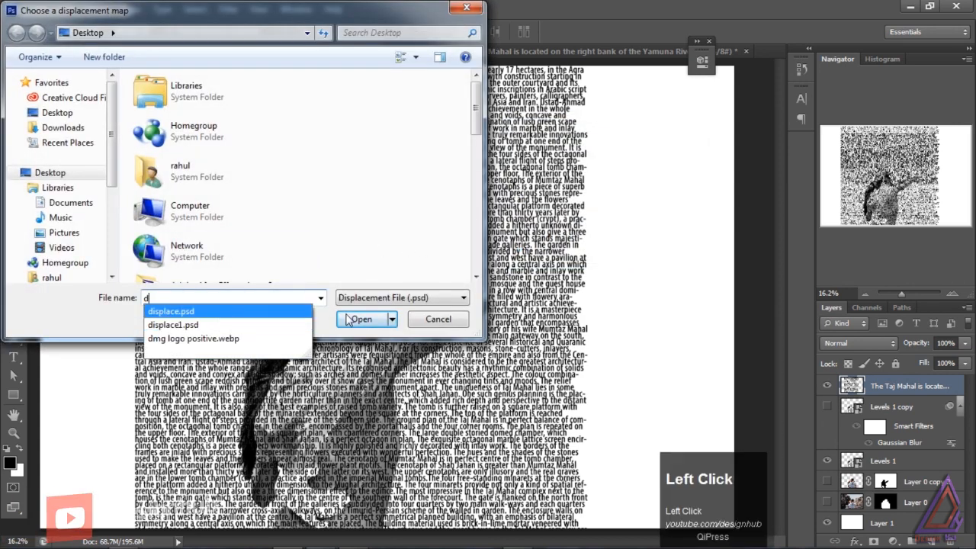
pyautogui.click(361, 319)
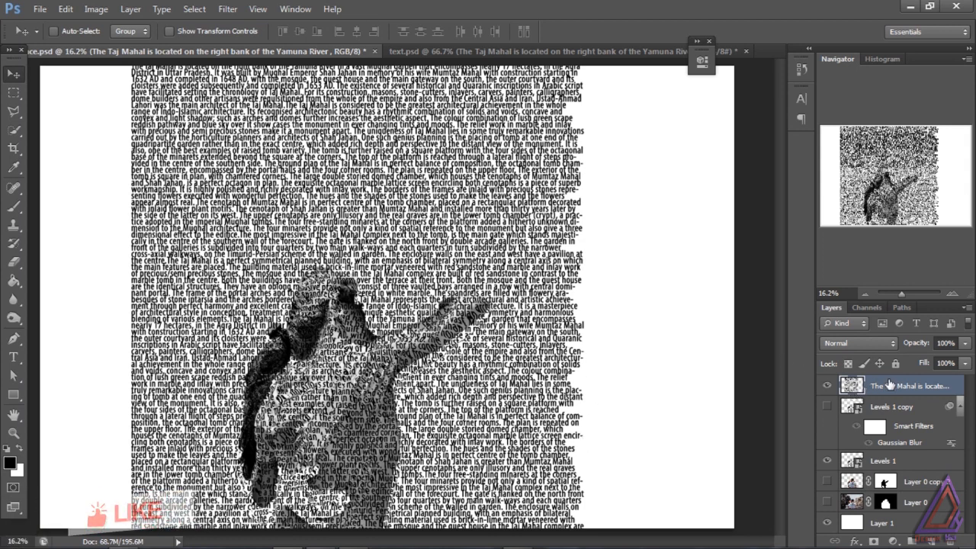
# Make the Levels 1 copy layer visible and move it above the Taj Mahal text layer
pyautogui.click(828, 407)
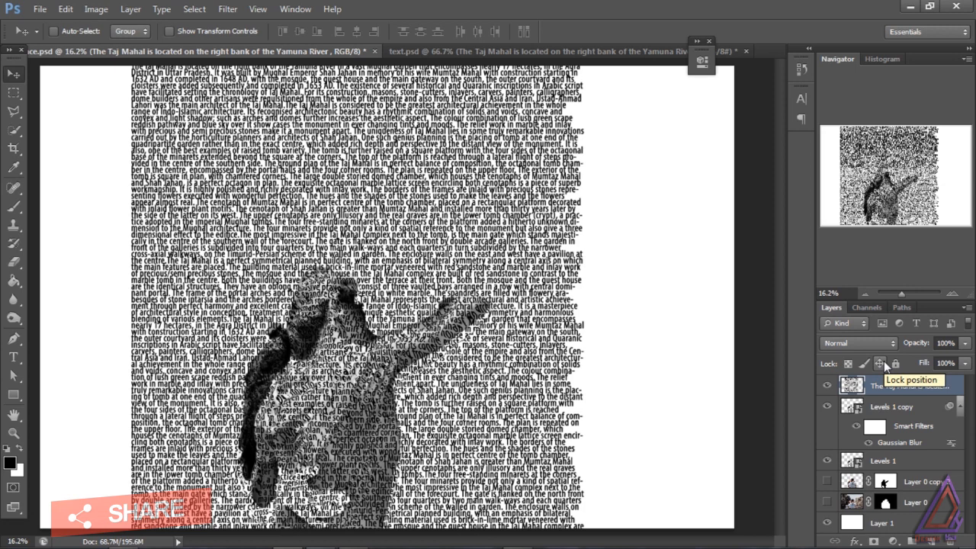
pyautogui.click(895, 409)
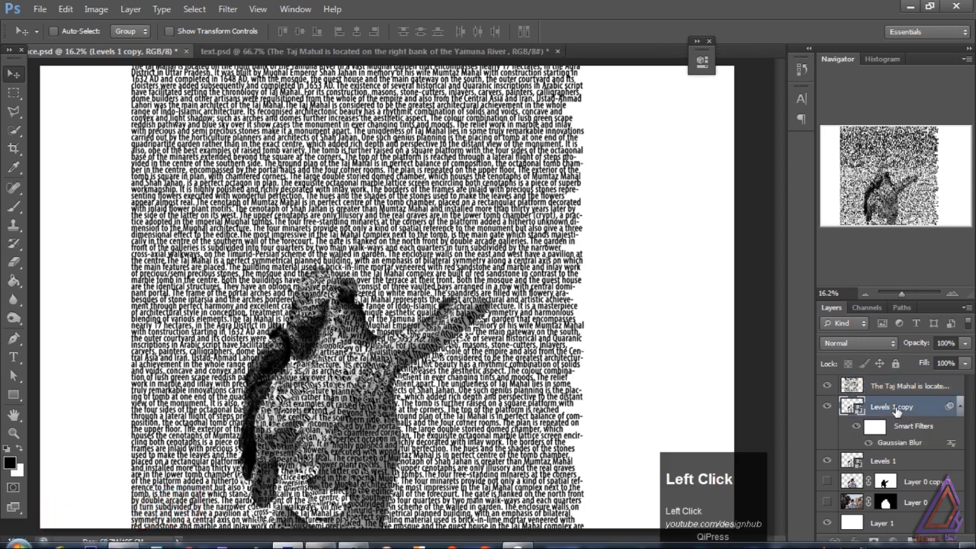
pyautogui.moveTo(896, 409); pyautogui.dragTo(907, 385)
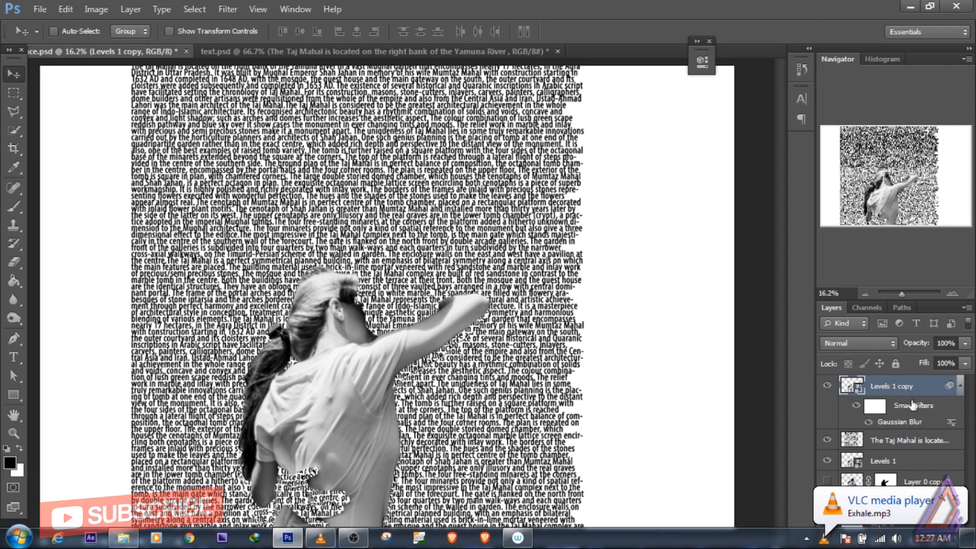
# Turn off the smart filters on the Levels 1 copy layer and set its blend mode to Multiply
pyautogui.click(856, 406)
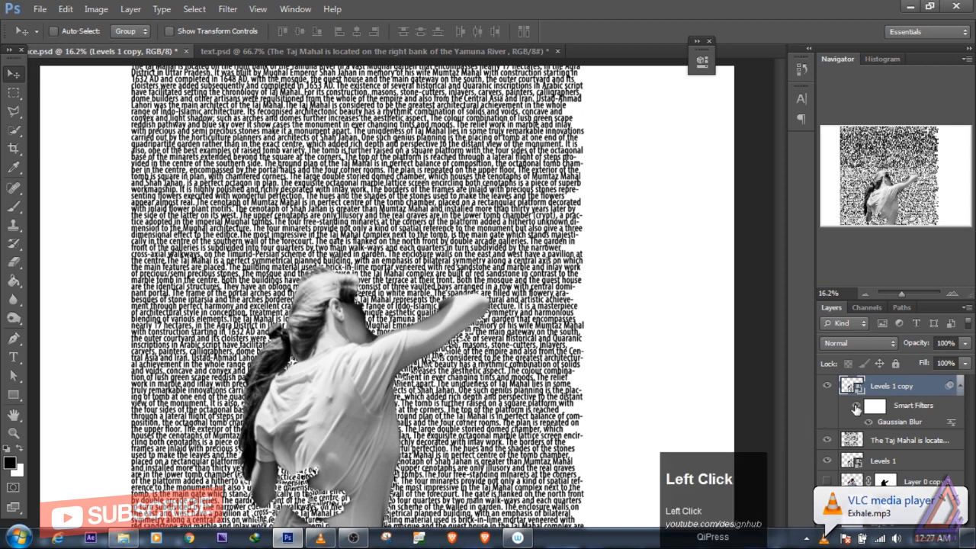
pyautogui.click(861, 343)
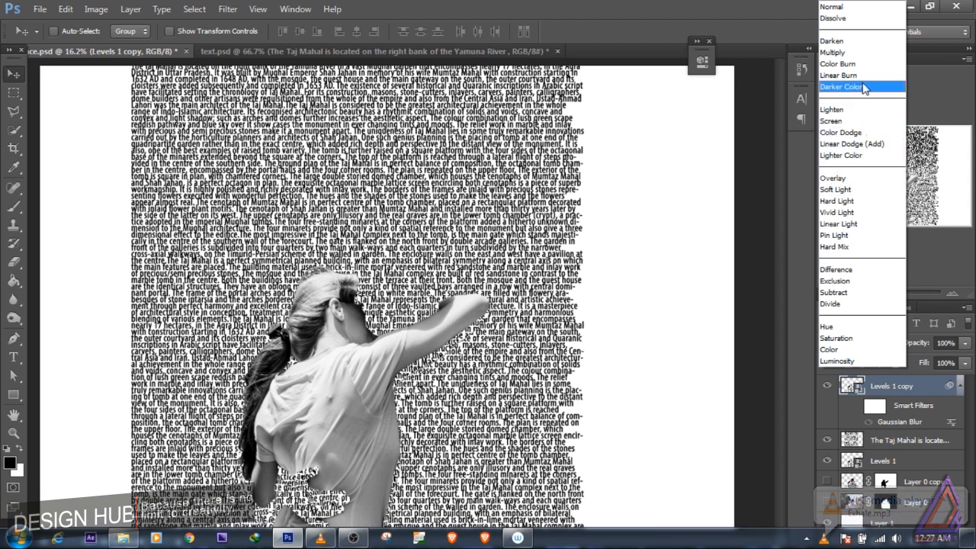
pyautogui.click(854, 53)
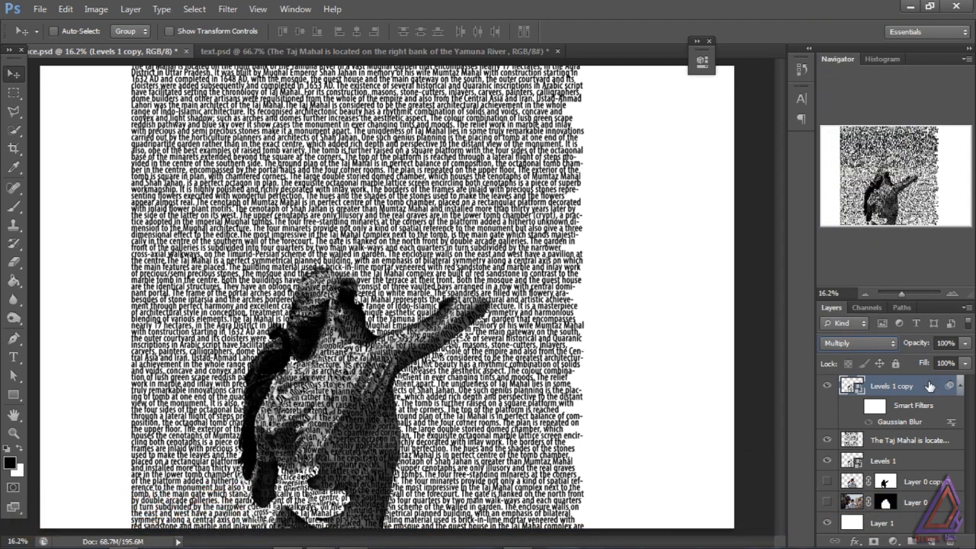
# Hide the Levels 1 layer, show the masked colour layer of the man and move it to the top of the stack
pyautogui.click(827, 462)
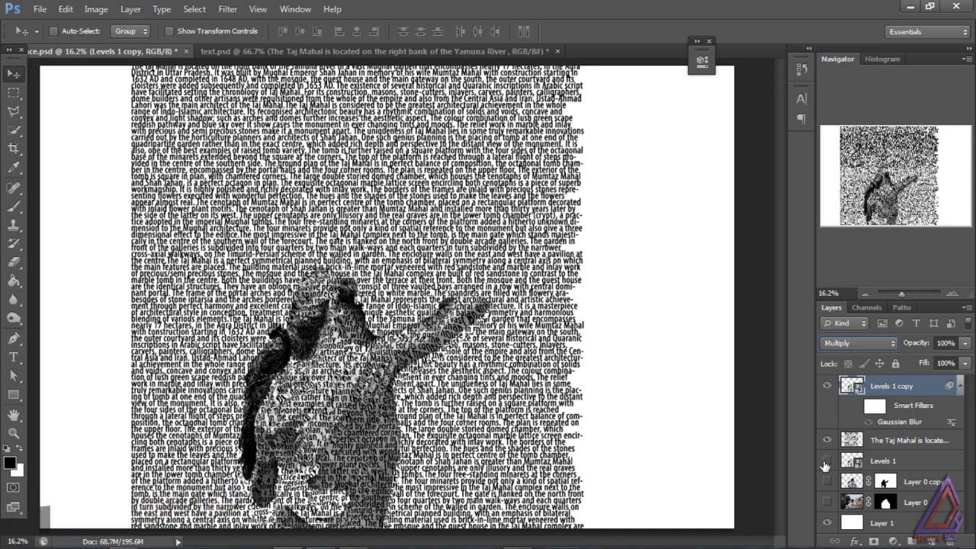
pyautogui.click(825, 481)
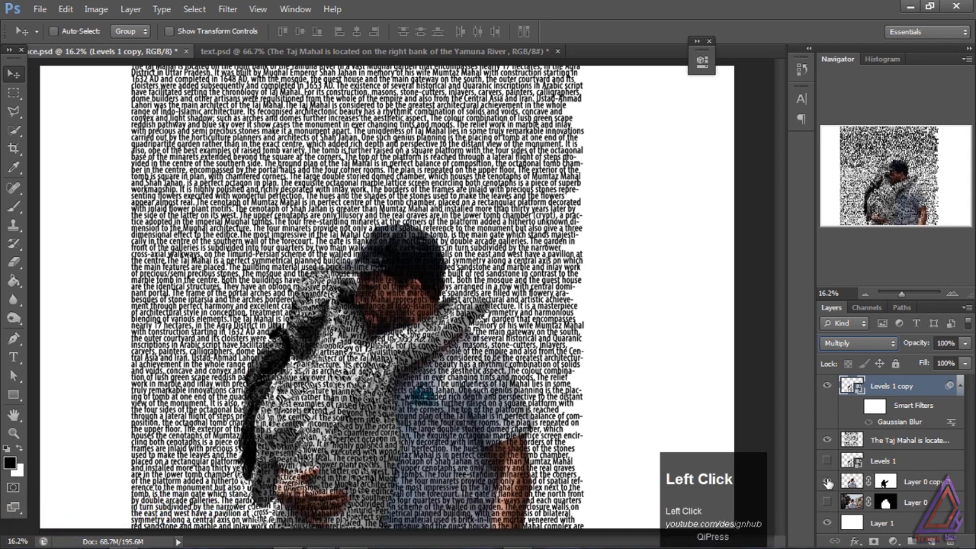
pyautogui.click(855, 483)
pyautogui.moveTo(854, 482); pyautogui.dragTo(867, 383)
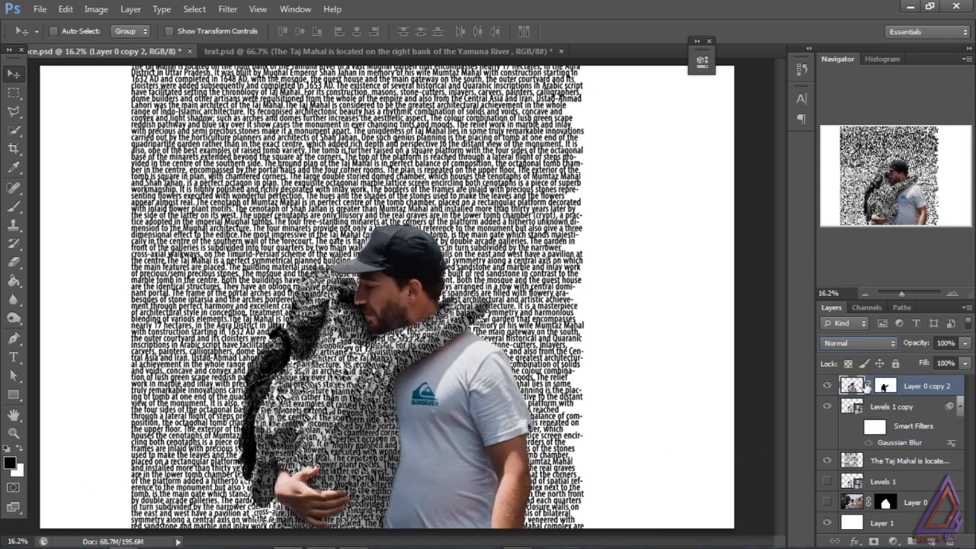
# Add a Curves adjustment at the top of the stack, anchoring the shadows and raising the highlights and midtones slightly
pyautogui.click(892, 541)
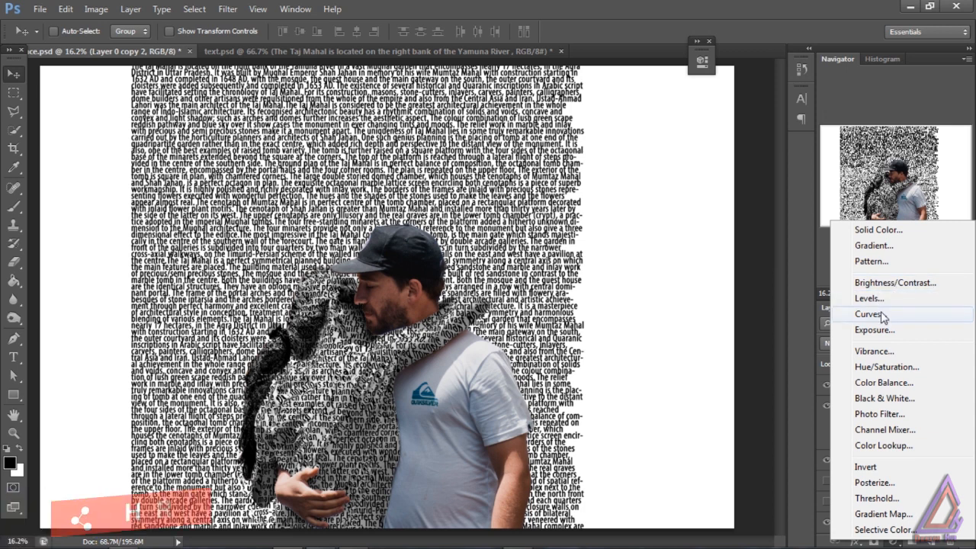
pyautogui.click(869, 314)
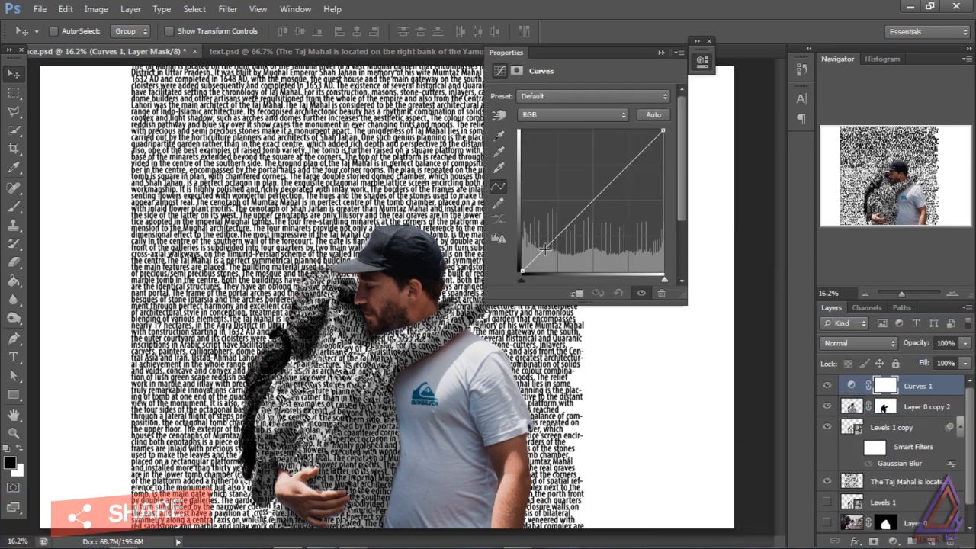
pyautogui.click(546, 250)
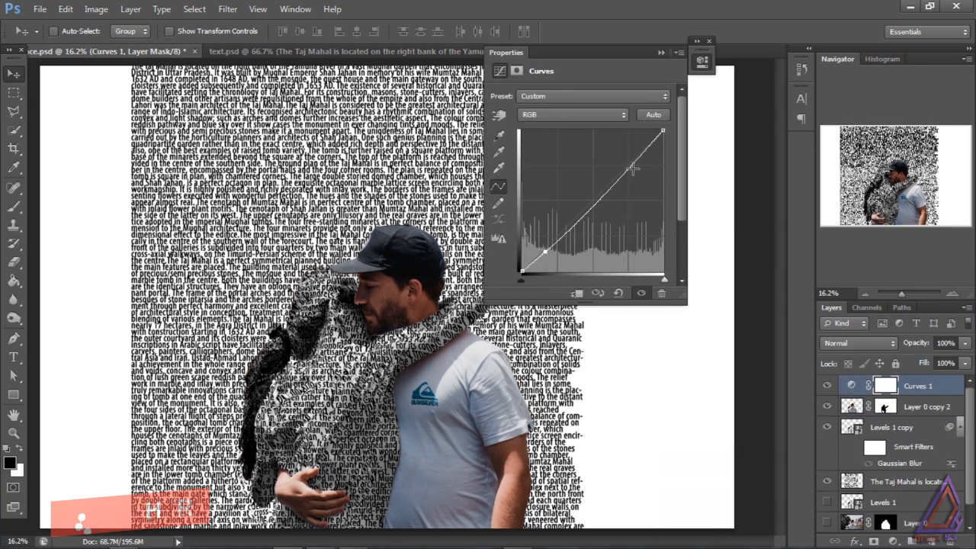
pyautogui.moveTo(632, 167); pyautogui.dragTo(630, 153)
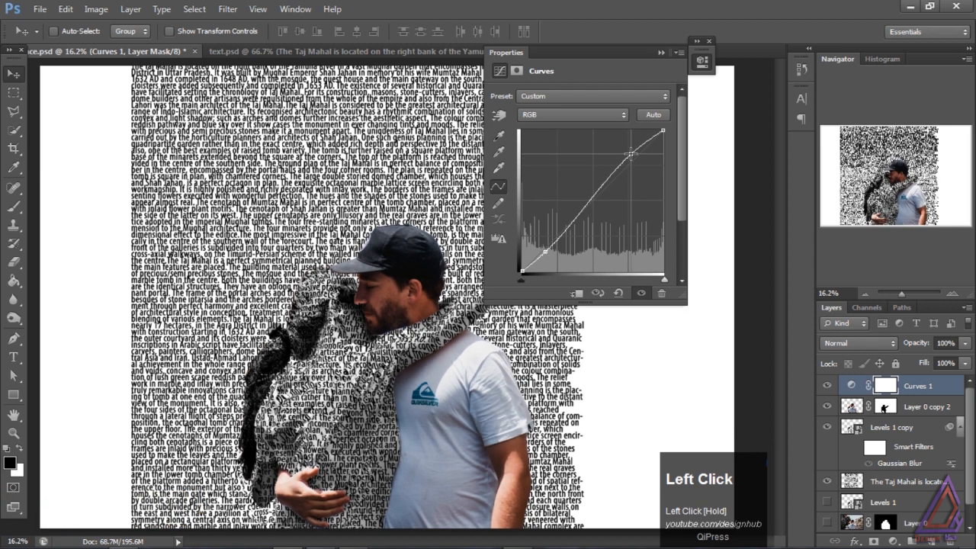
pyautogui.click(590, 211)
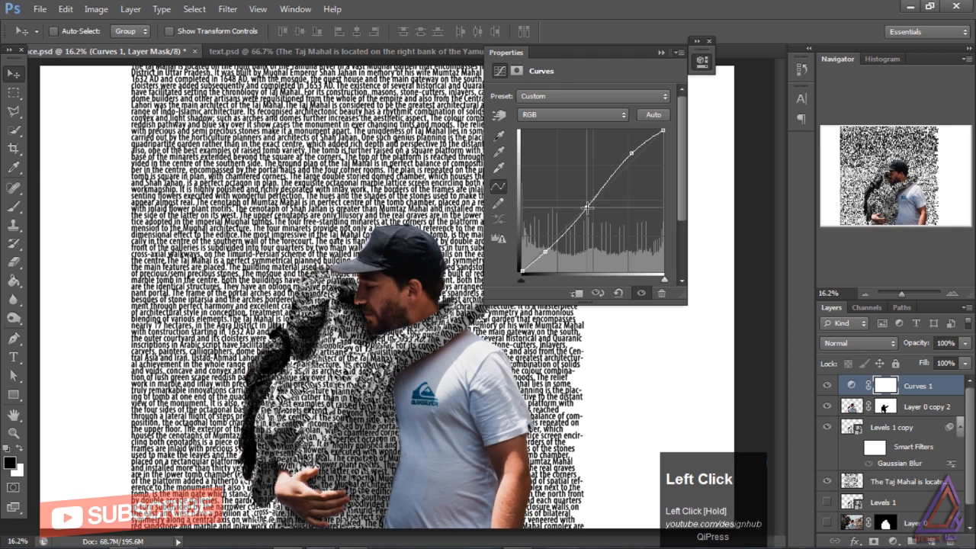
pyautogui.moveTo(587, 207); pyautogui.dragTo(585, 204)
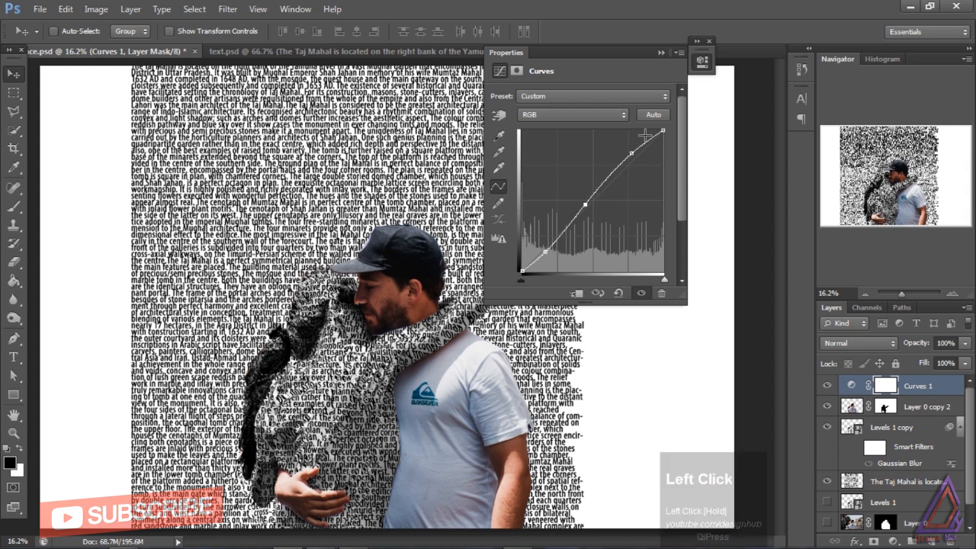
pyautogui.click(661, 52)
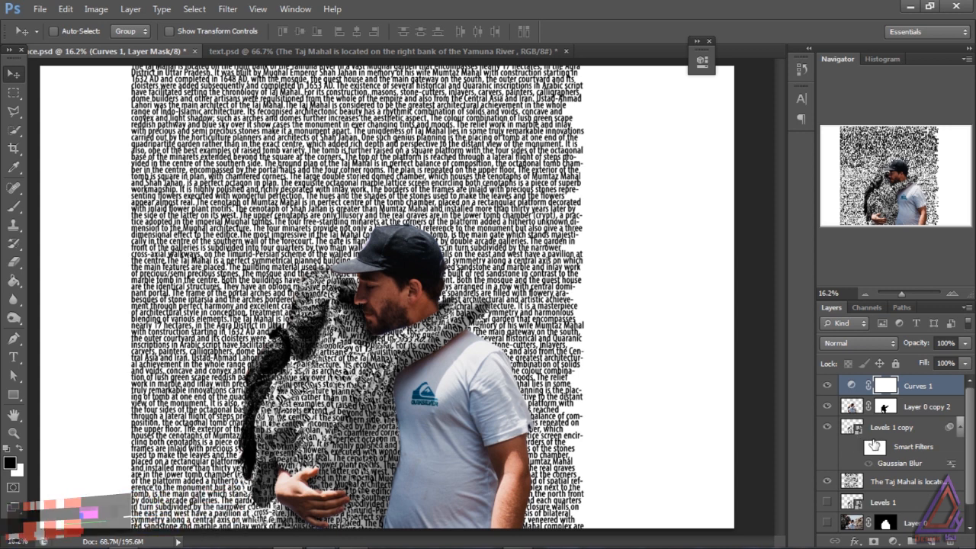
# Try Overlay and Soft Light on the Levels 1 copy layer, and set its blend mode to Hard Light
pyautogui.click(852, 429)
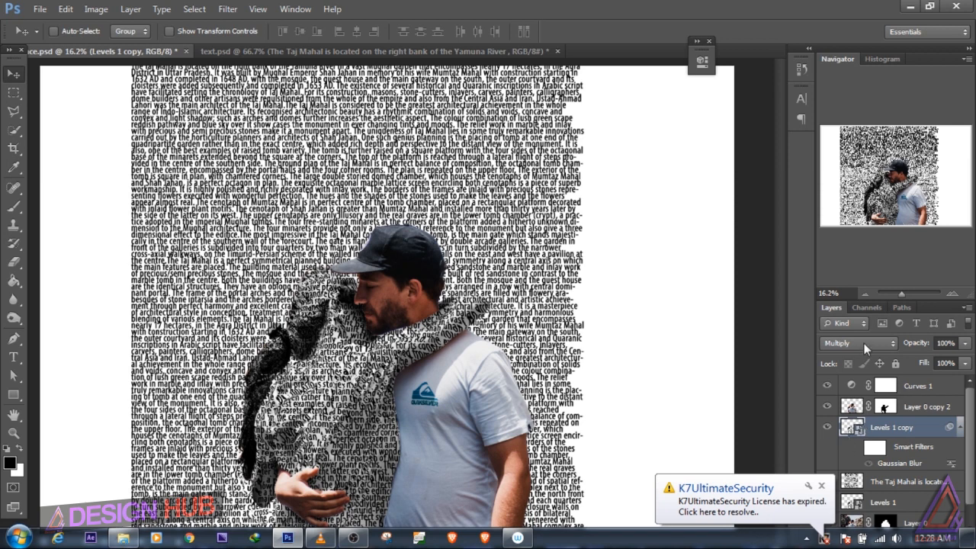
pyautogui.click(863, 347)
pyautogui.click(846, 182)
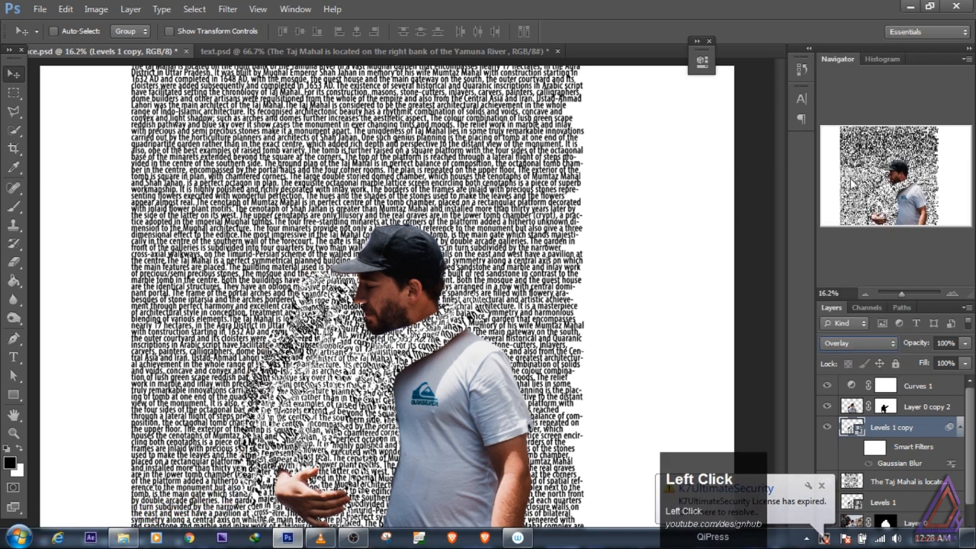
pyautogui.click(858, 343)
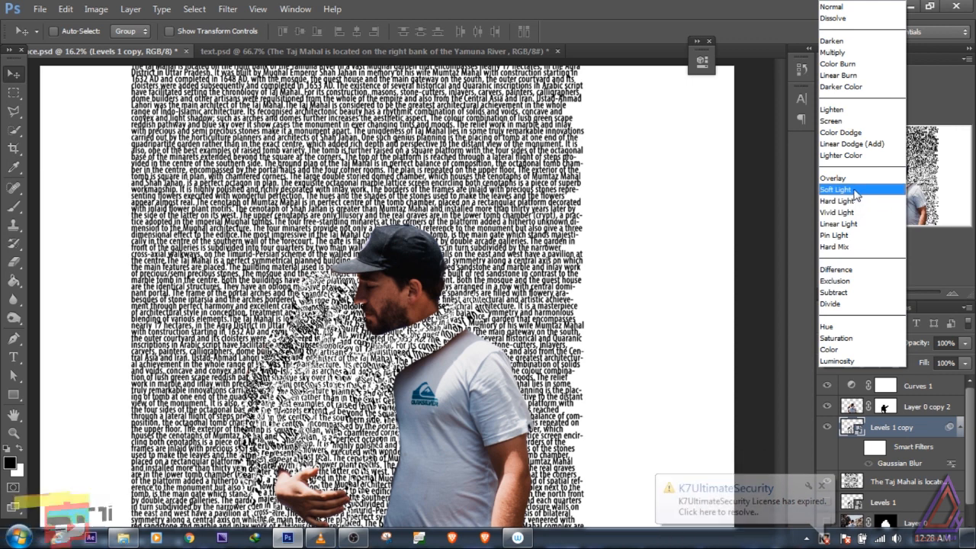
pyautogui.click(856, 190)
pyautogui.click(857, 343)
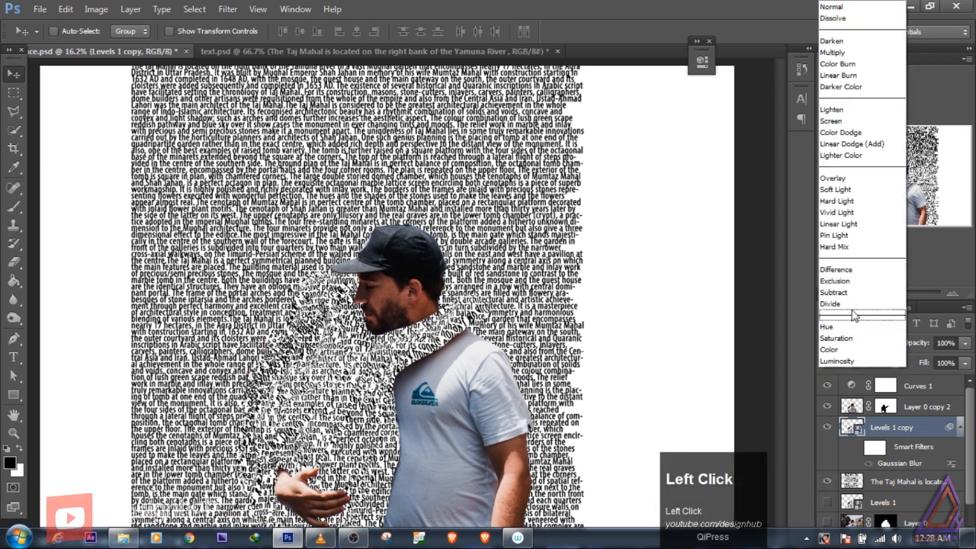
pyautogui.click(852, 202)
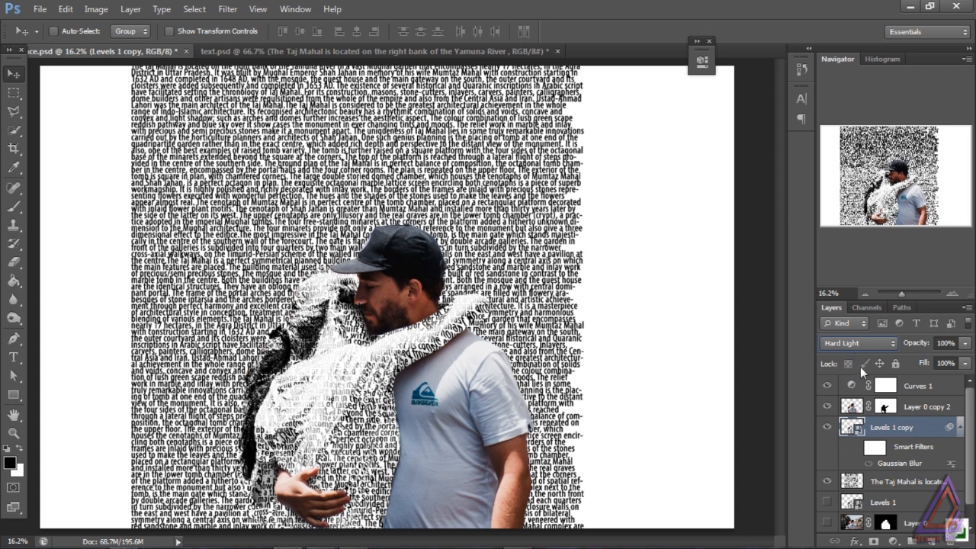
# Add a Levels adjustment above the Levels 1 copy layer and clip it to that layer
pyautogui.click(895, 540)
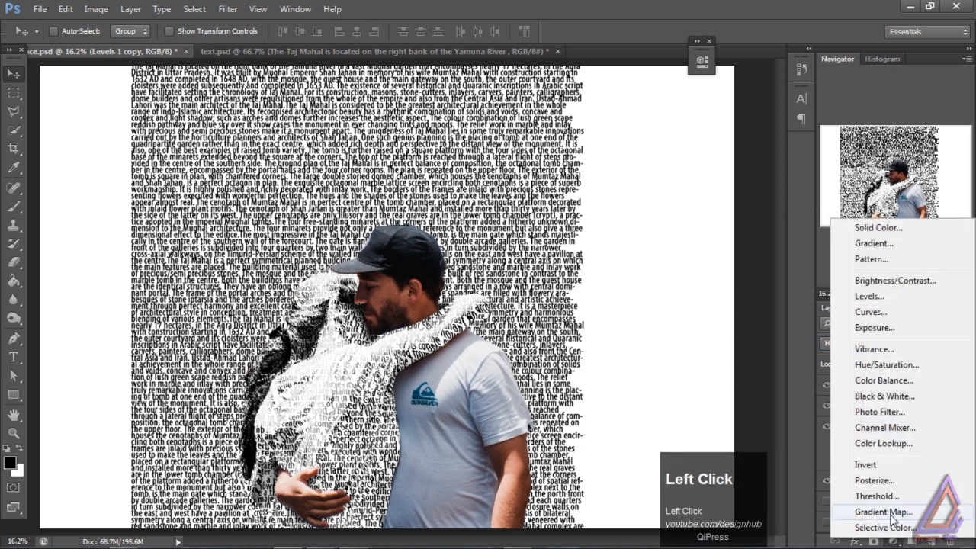
pyautogui.click(883, 298)
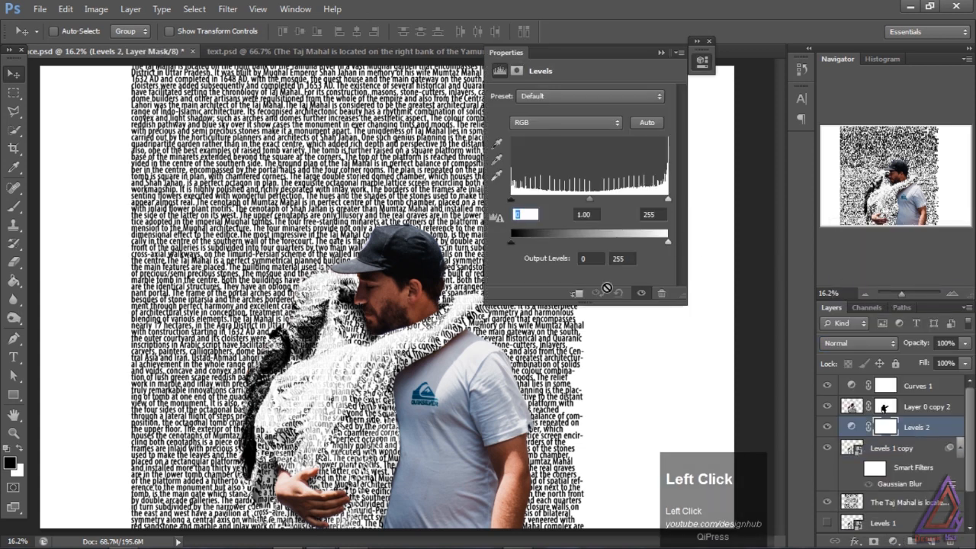
pyautogui.click(577, 292)
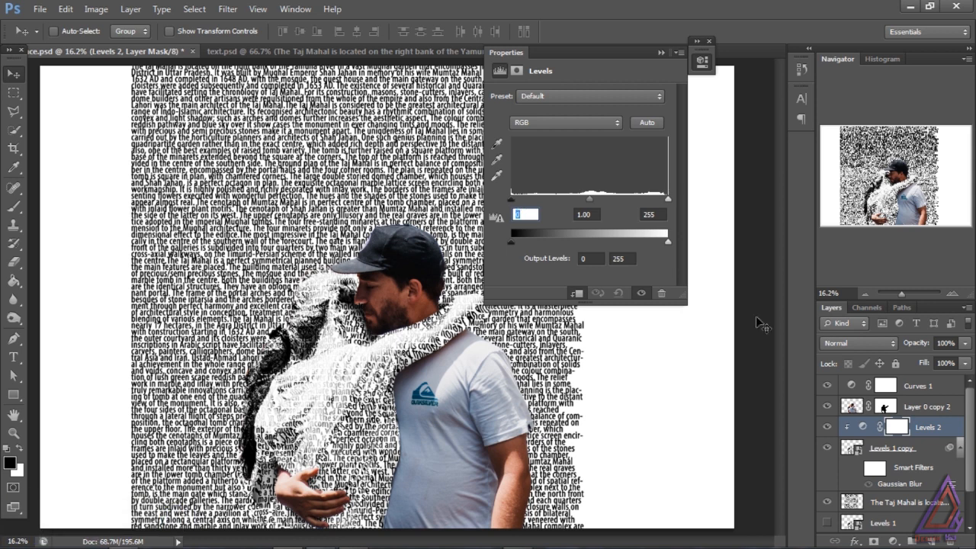
# Change the blend mode of the Levels 1 copy layer to Multiply
pyautogui.click(888, 447)
pyautogui.click(859, 343)
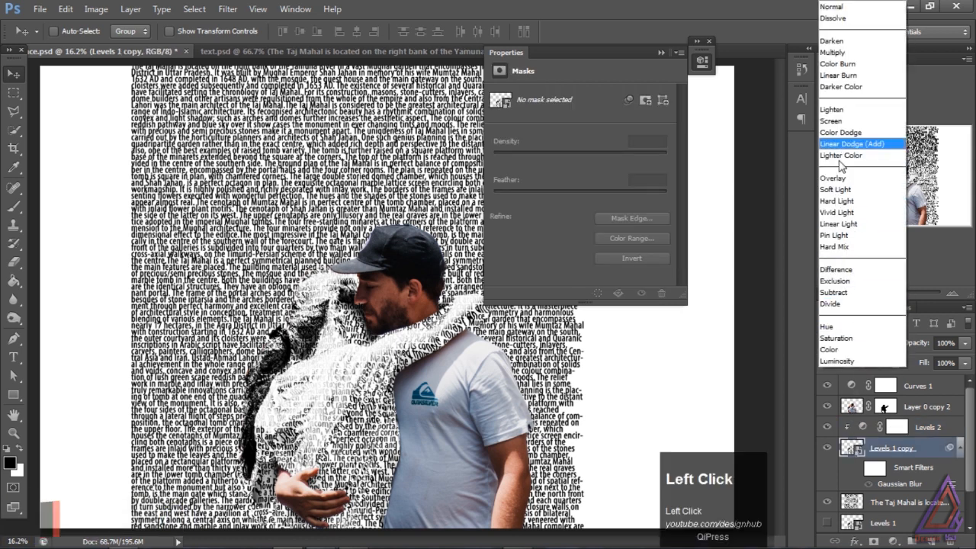
pyautogui.click(863, 53)
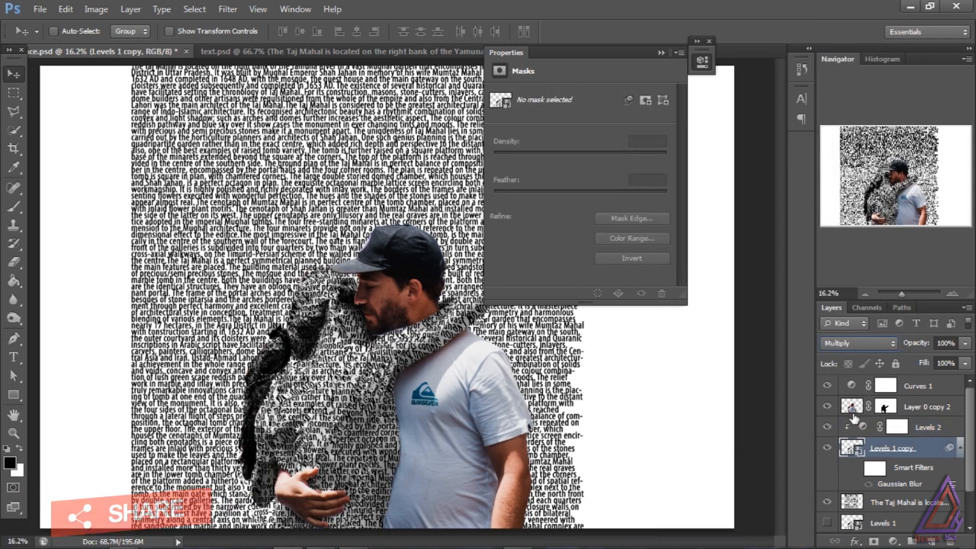
# Set the Levels 2 adjustment's input levels to 5, 1.12 and 224 and its output levels to 6 and 252
pyautogui.click(864, 427)
pyautogui.click(516, 202)
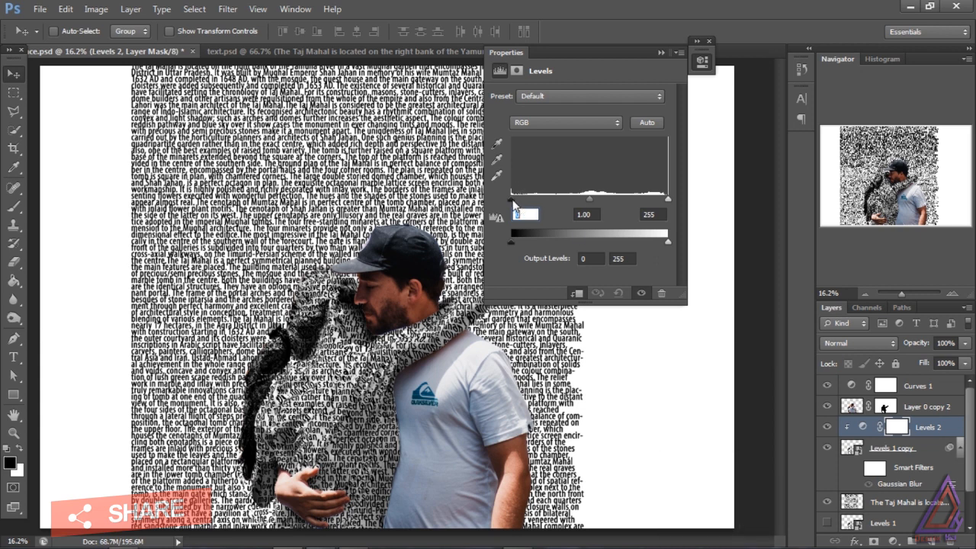
pyautogui.moveTo(514, 203); pyautogui.dragTo(519, 203)
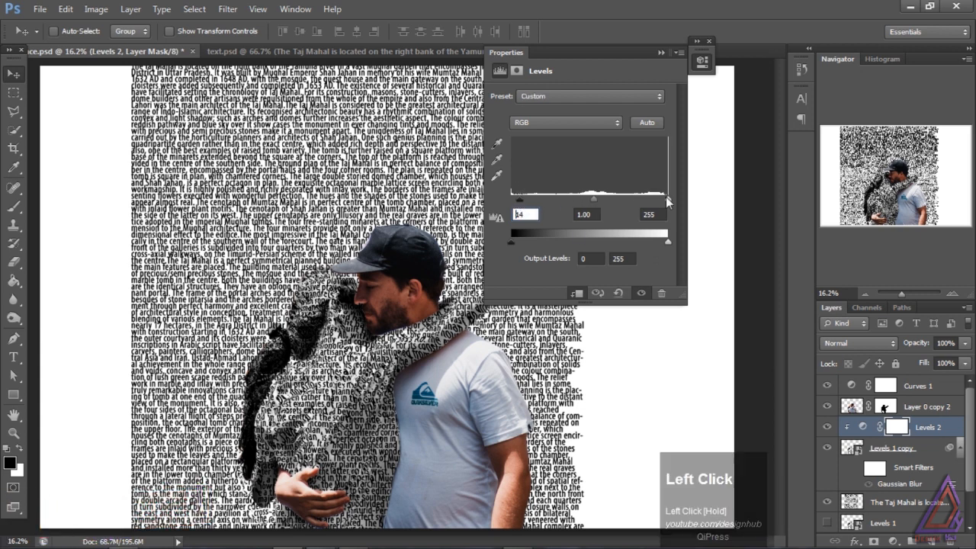
pyautogui.moveTo(667, 198); pyautogui.dragTo(651, 199)
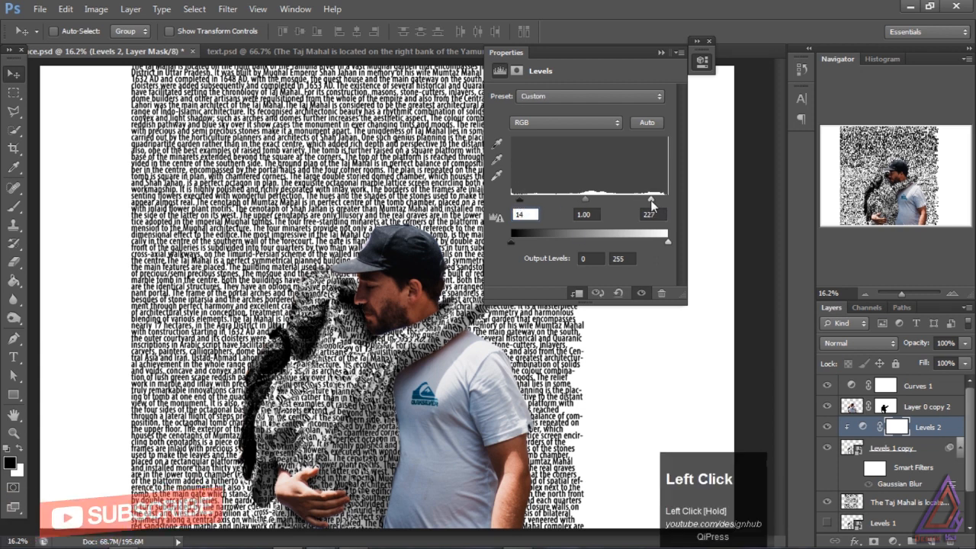
pyautogui.moveTo(581, 200)
pyautogui.mouseDown()
pyautogui.moveTo(567, 198)
pyautogui.moveTo(594, 202)
pyautogui.moveTo(585, 204)
pyautogui.mouseUp()
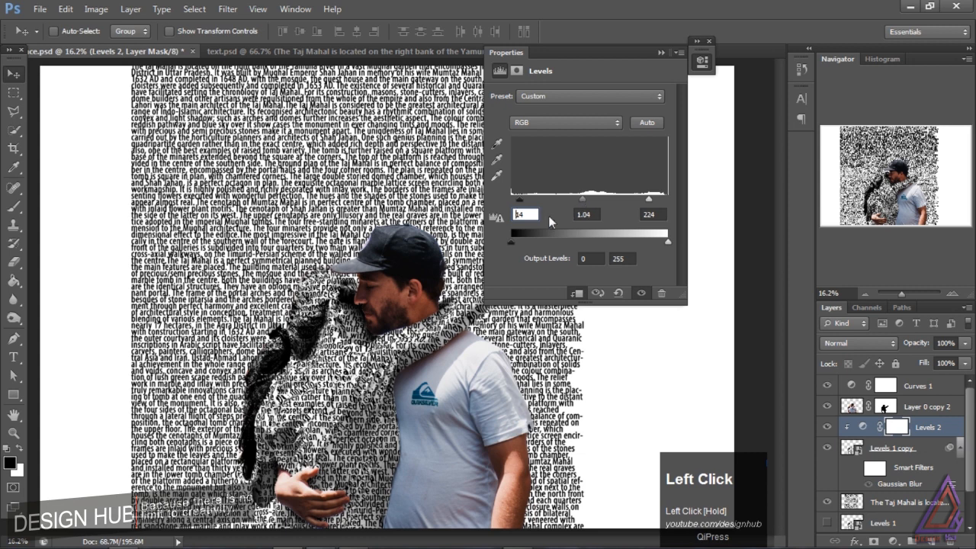
pyautogui.moveTo(510, 240)
pyautogui.mouseDown()
pyautogui.moveTo(522, 244)
pyautogui.moveTo(513, 245)
pyautogui.mouseUp()
pyautogui.moveTo(669, 242); pyautogui.dragTo(666, 242)
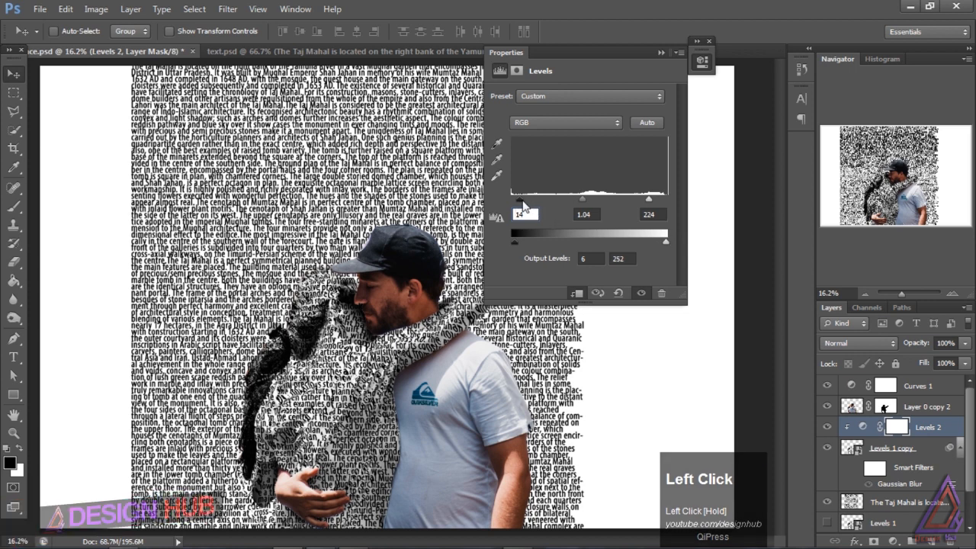
pyautogui.moveTo(519, 200); pyautogui.dragTo(520, 204)
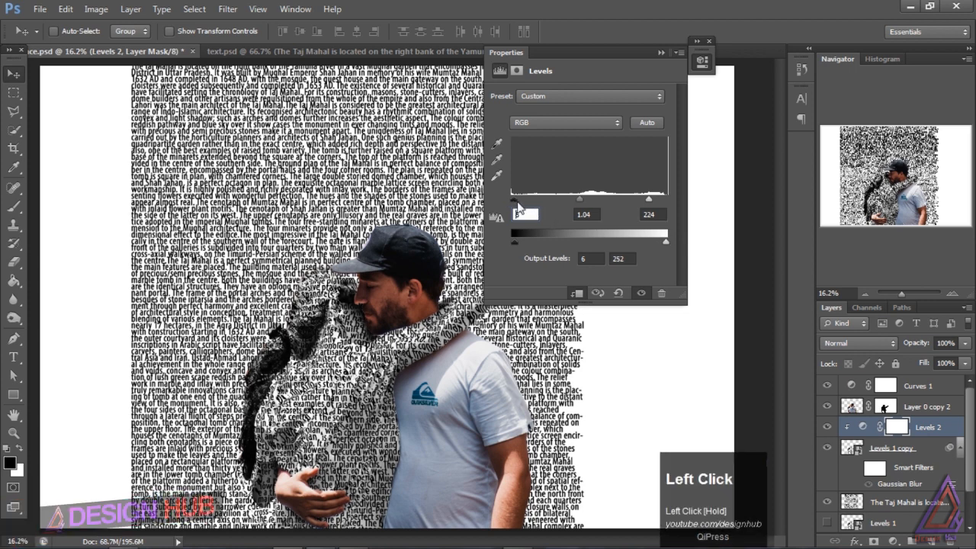
pyautogui.moveTo(581, 199); pyautogui.dragTo(575, 199)
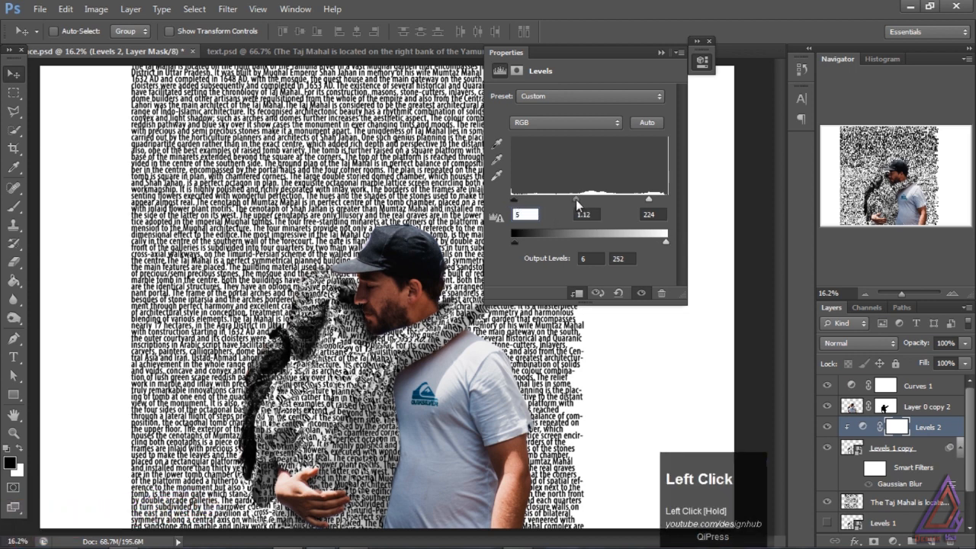
pyautogui.click(661, 51)
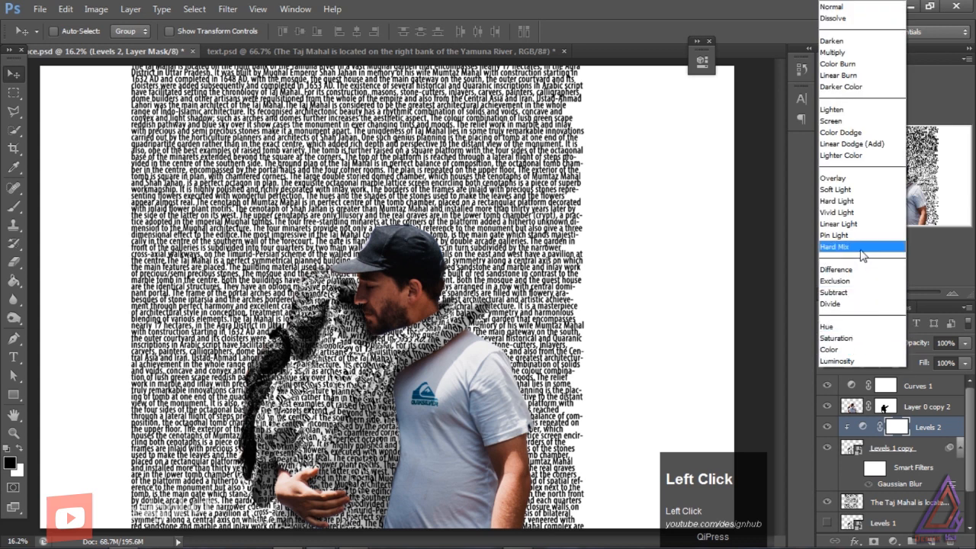
# Try Overlay on the Levels 2 adjustment layer, and set it to Soft Light with 70% opacity
pyautogui.click(856, 183)
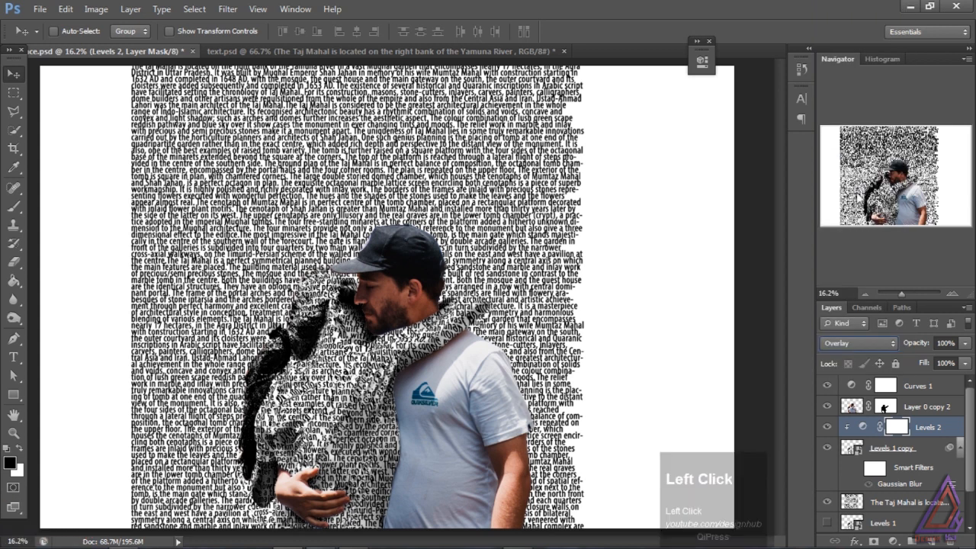
pyautogui.click(850, 345)
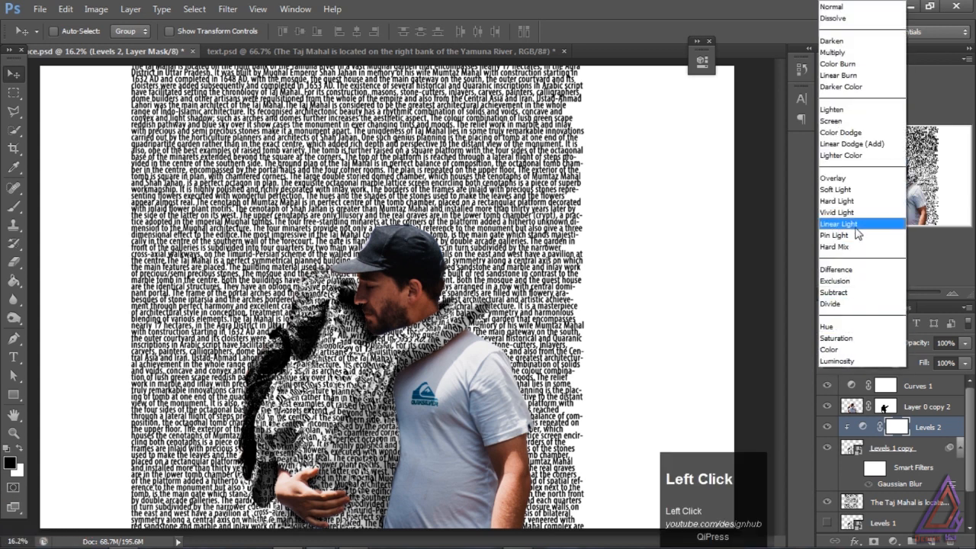
pyautogui.click(854, 191)
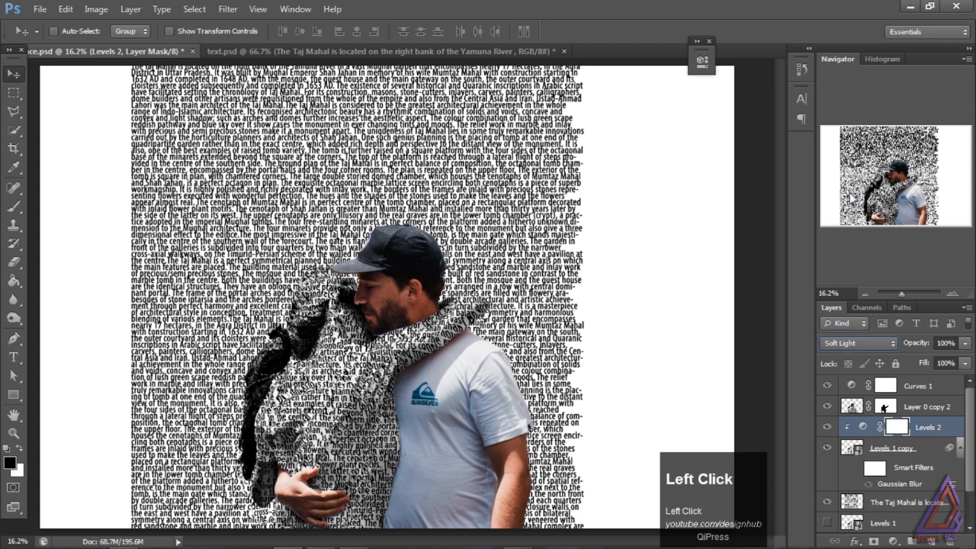
pyautogui.click(965, 344)
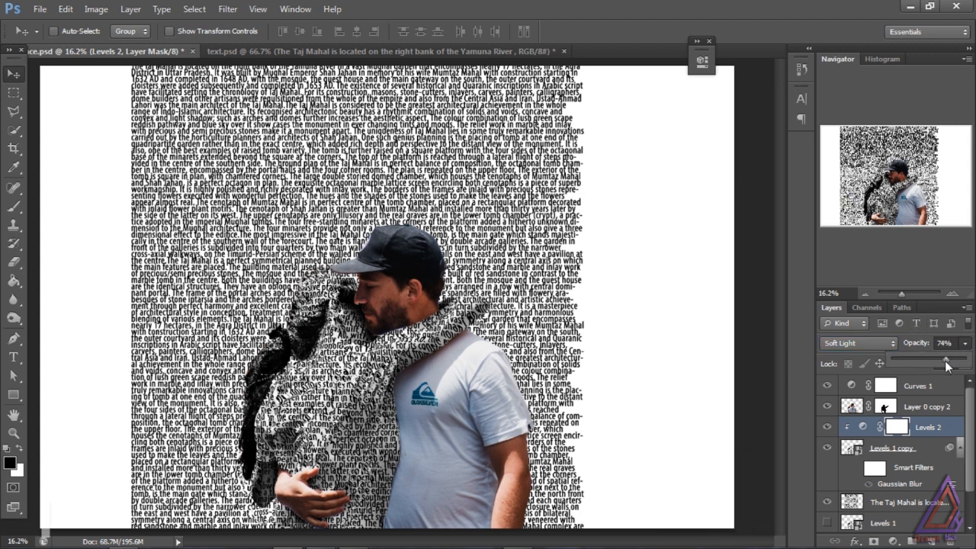
pyautogui.moveTo(946, 366); pyautogui.dragTo(945, 364)
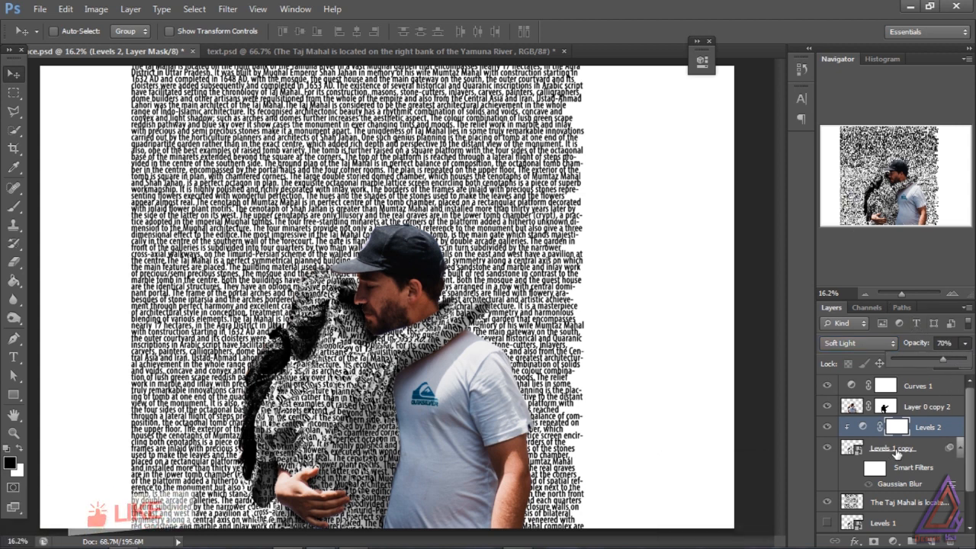
# Crop the canvas on both sides to the width of the text block, removing the white margins, and apply the crop
pyautogui.click(898, 450)
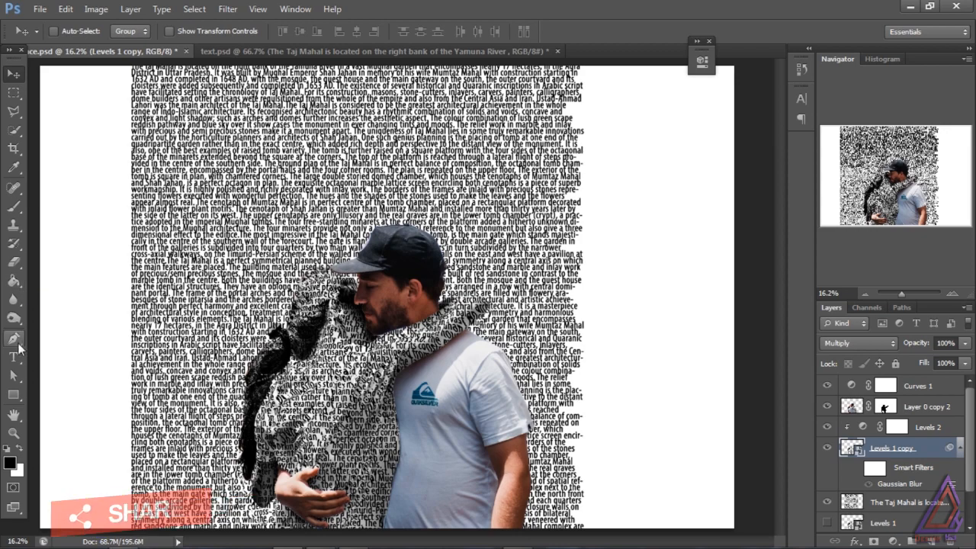
pyautogui.click(14, 167)
pyautogui.click(14, 148)
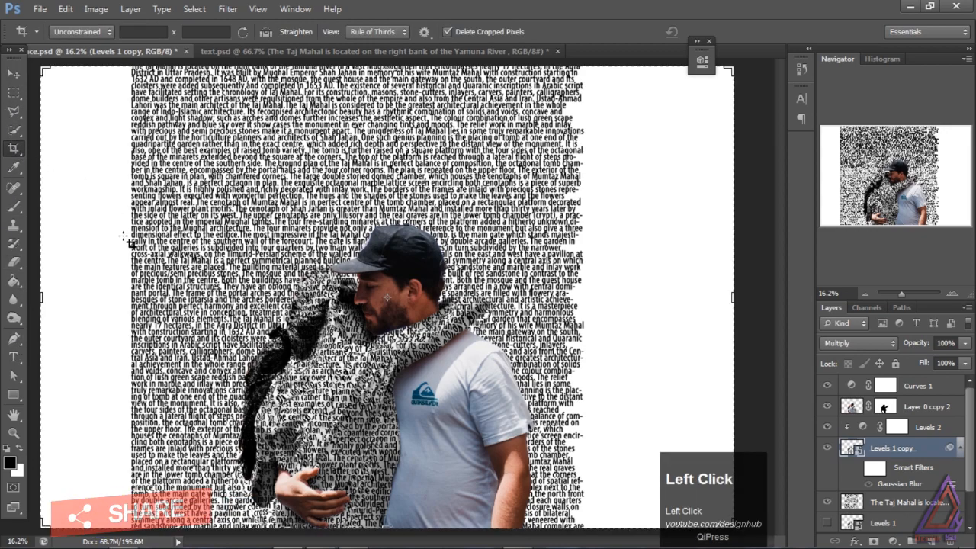
pyautogui.moveTo(39, 299); pyautogui.dragTo(114, 295)
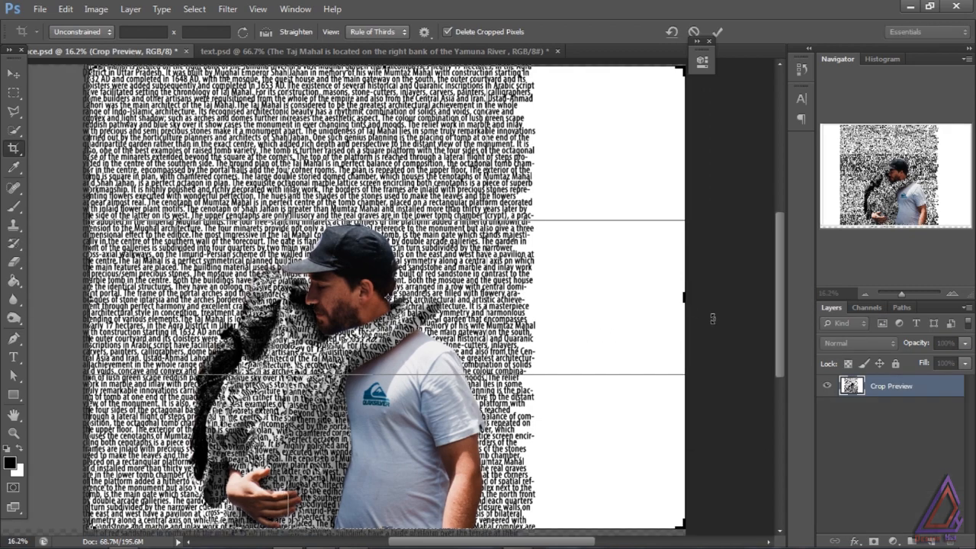
pyautogui.moveTo(684, 299); pyautogui.dragTo(607, 311)
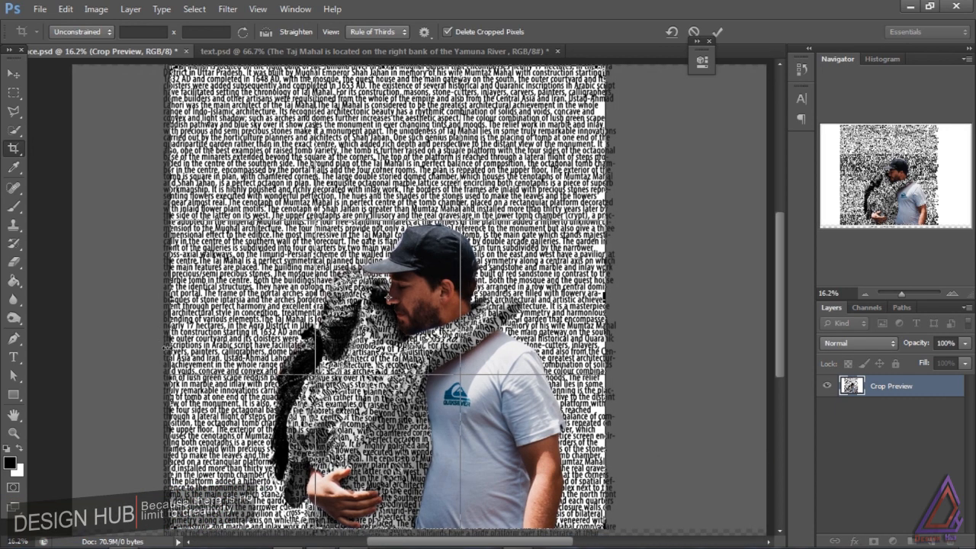
pyautogui.moveTo(190, 342); pyautogui.dragTo(180, 342)
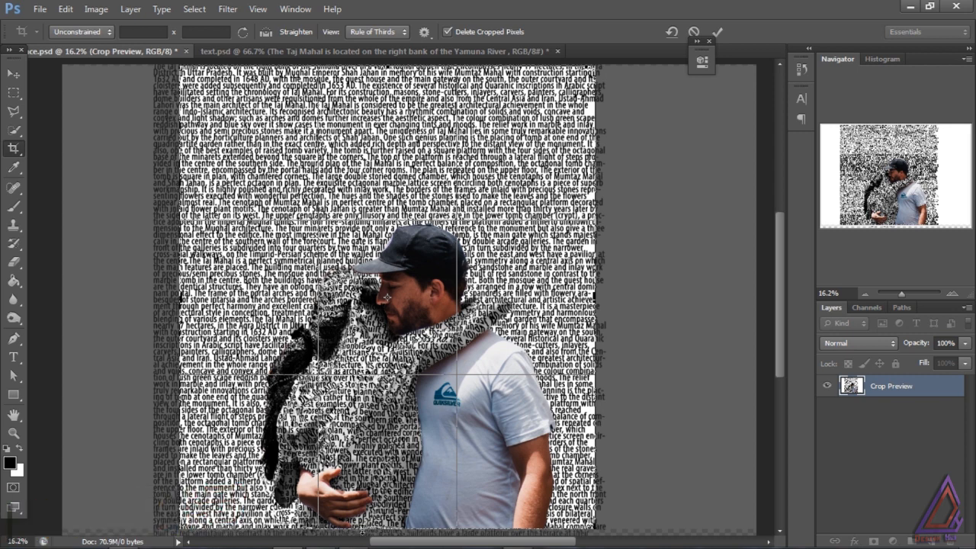
pyautogui.moveTo(363, 529); pyautogui.dragTo(367, 526)
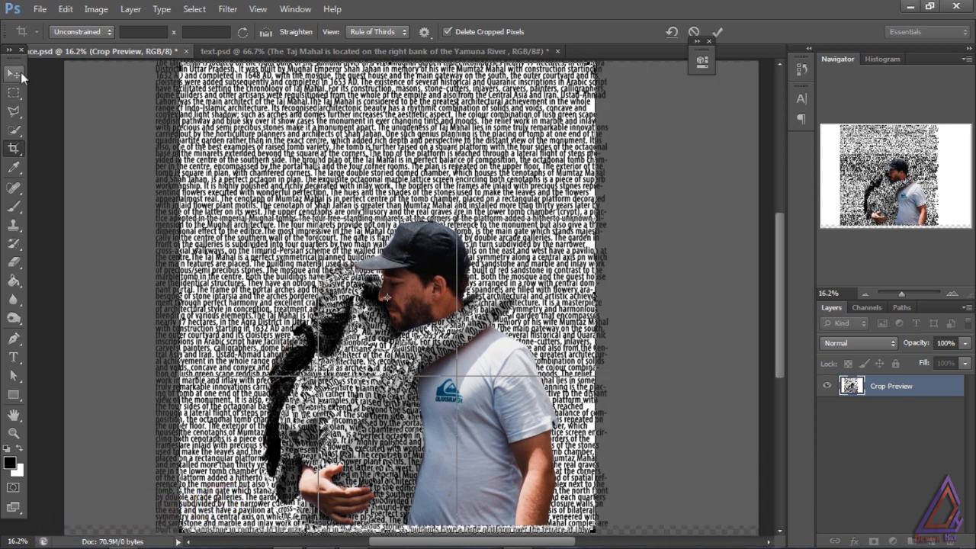
pyautogui.click(17, 74)
pyautogui.click(430, 215)
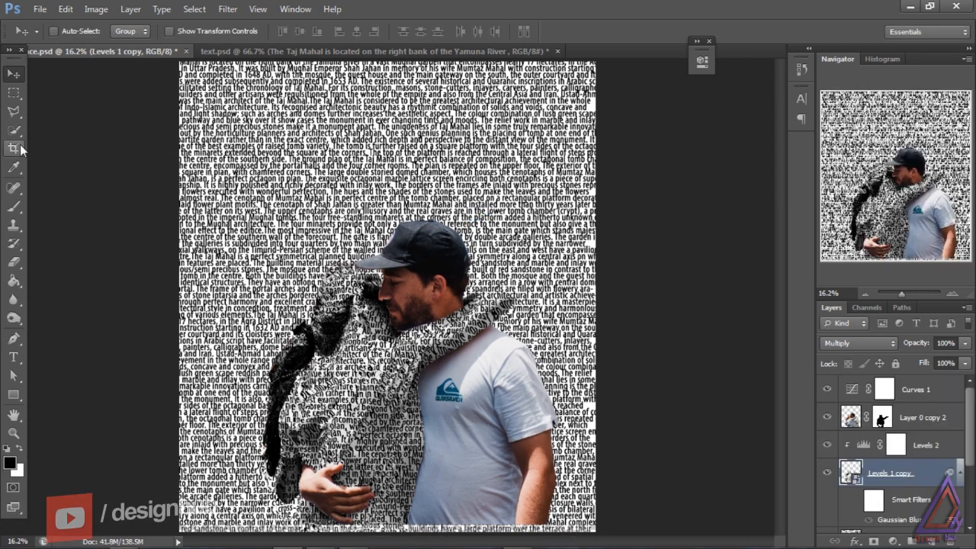
# Crop a thin strip off the lower edge of the canvas and apply the crop
pyautogui.click(15, 149)
pyautogui.moveTo(387, 527); pyautogui.dragTo(391, 504)
pyautogui.click(13, 77)
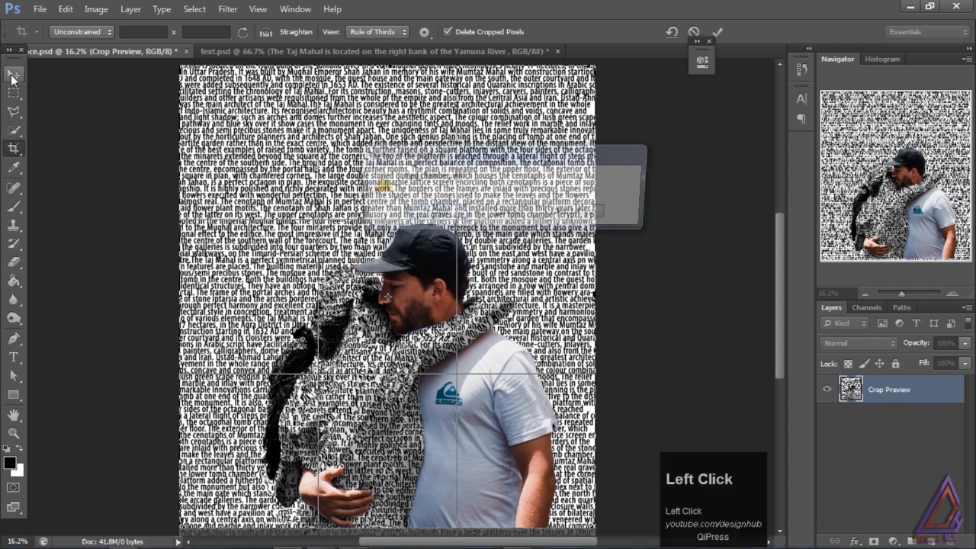
pyautogui.click(434, 211)
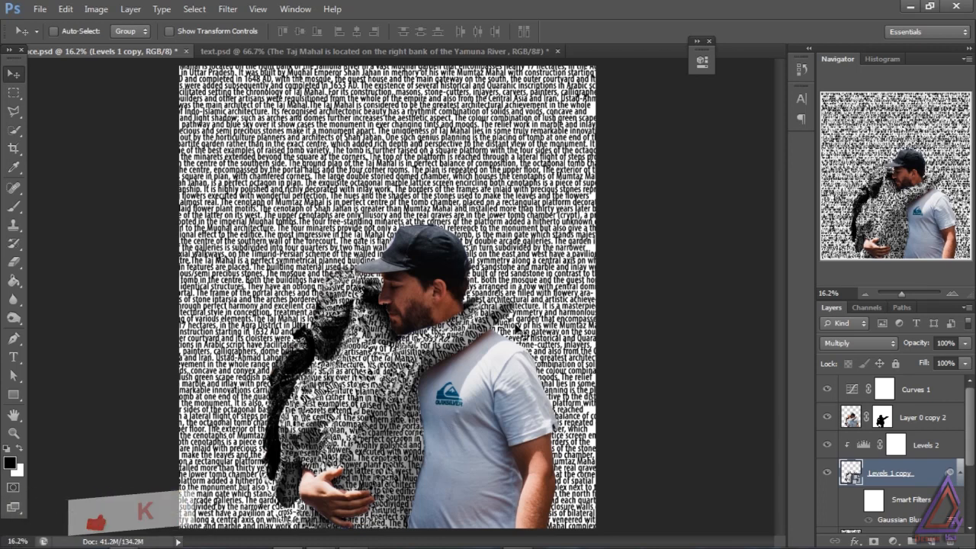
# Toggle the visibility of Layer 0 copy 2 and of Layer 0 to compare the portrait with and without each layer
pyautogui.click(827, 418)
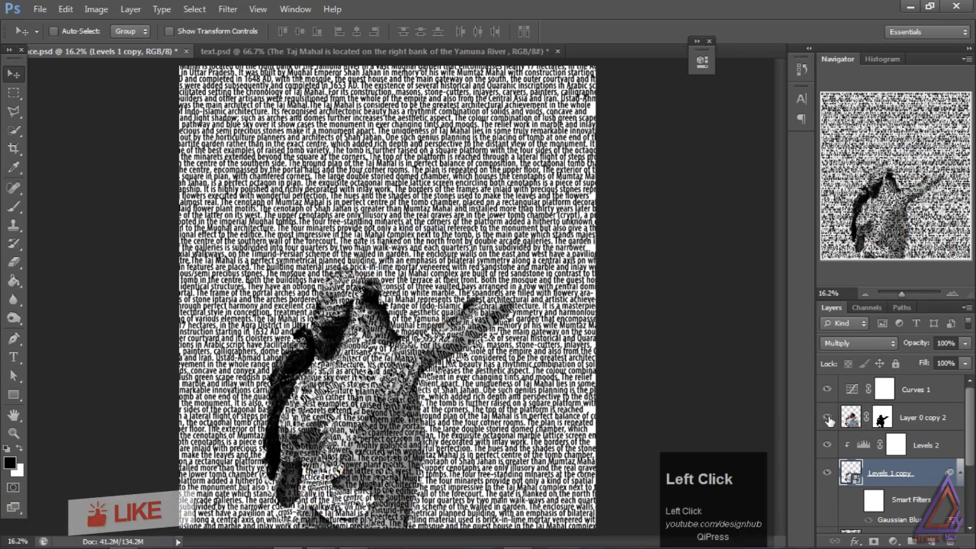
pyautogui.click(828, 418)
pyautogui.moveTo(971, 442); pyautogui.dragTo(972, 497)
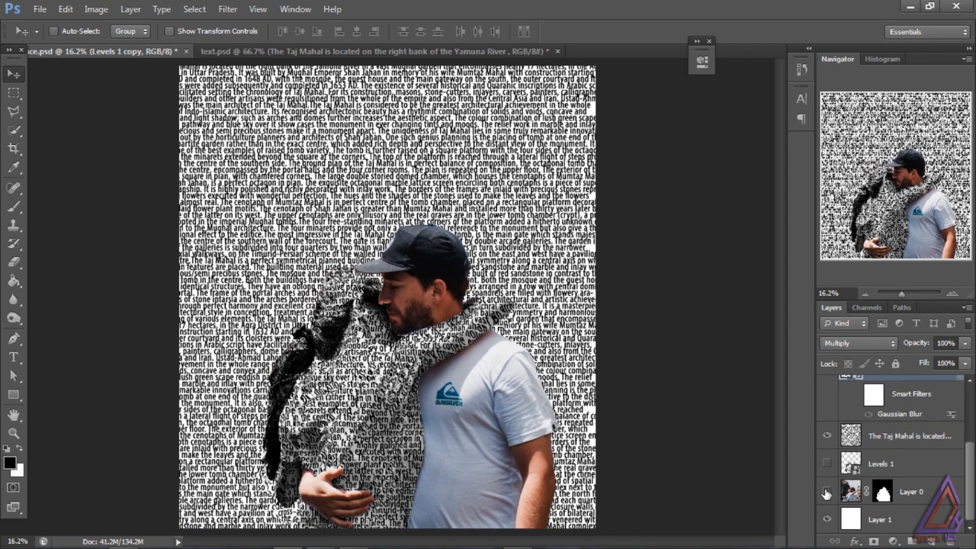
pyautogui.click(827, 491)
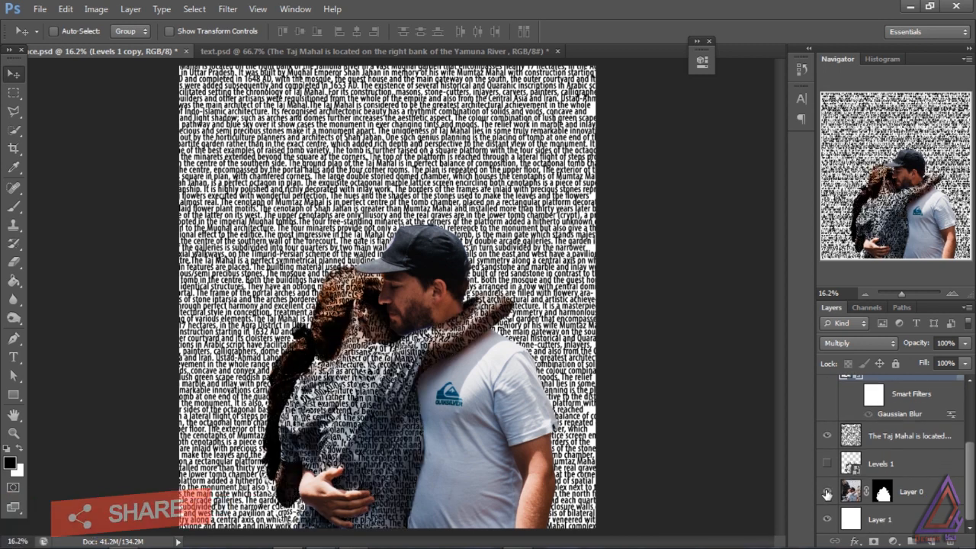
pyautogui.click(827, 492)
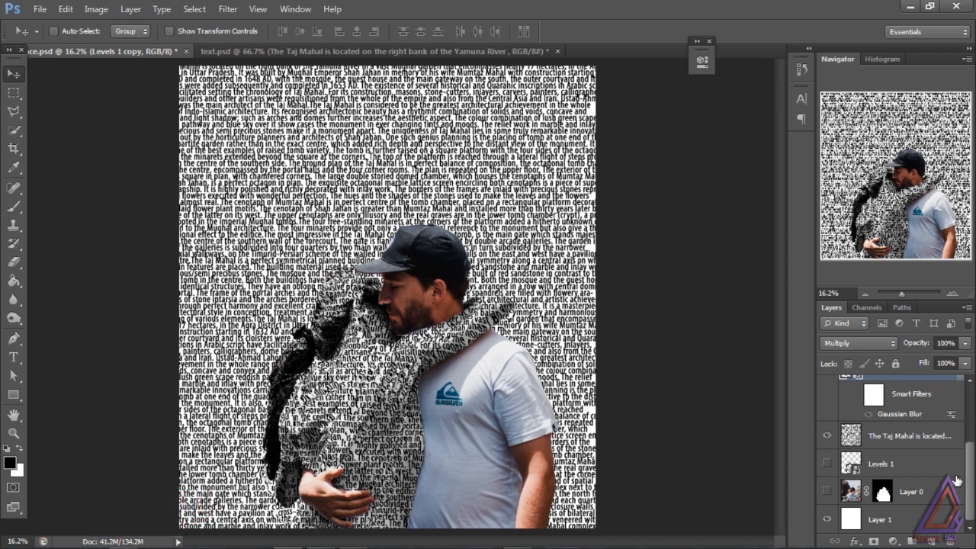
pyautogui.moveTo(970, 481); pyautogui.dragTo(970, 426)
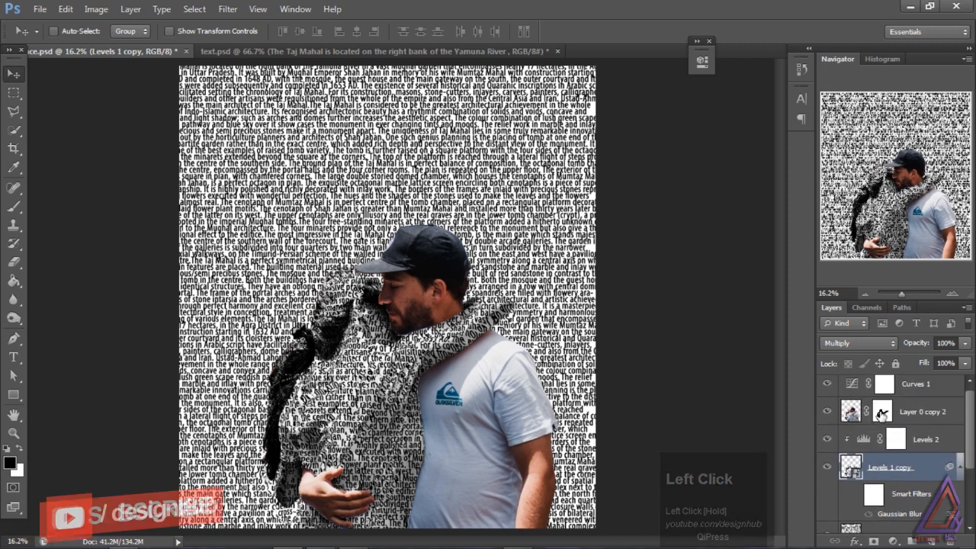
# Load the layer mask of Layer 0 copy 2 as a selection and expand it by 5 pixels
pyautogui.click(882, 413)
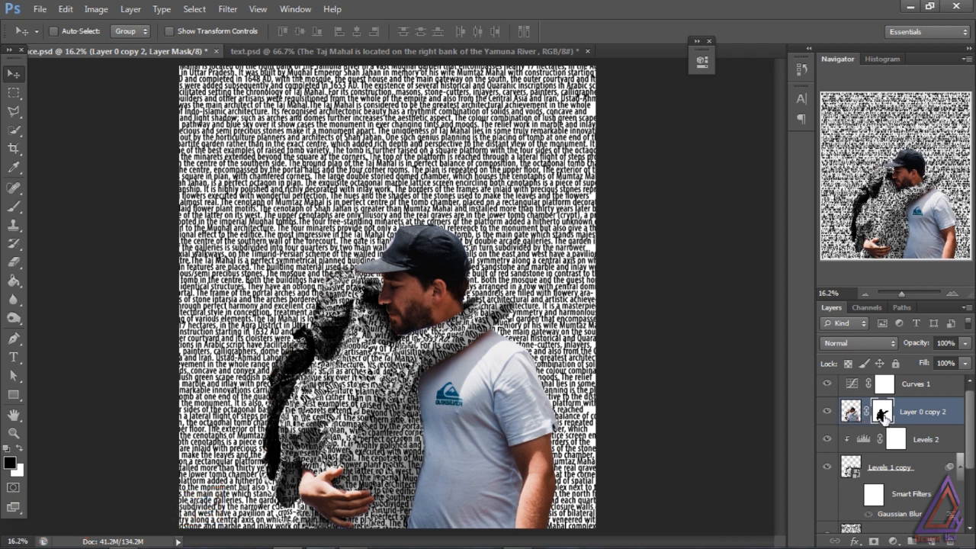
pyautogui.keyDown('ctrl'); pyautogui.click(882, 414); pyautogui.keyUp('ctrl')
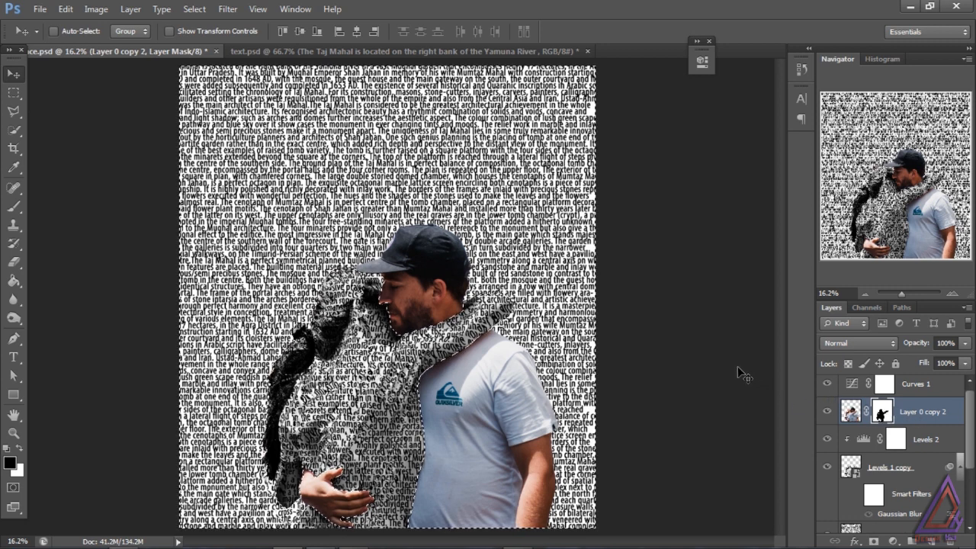
pyautogui.click(195, 8)
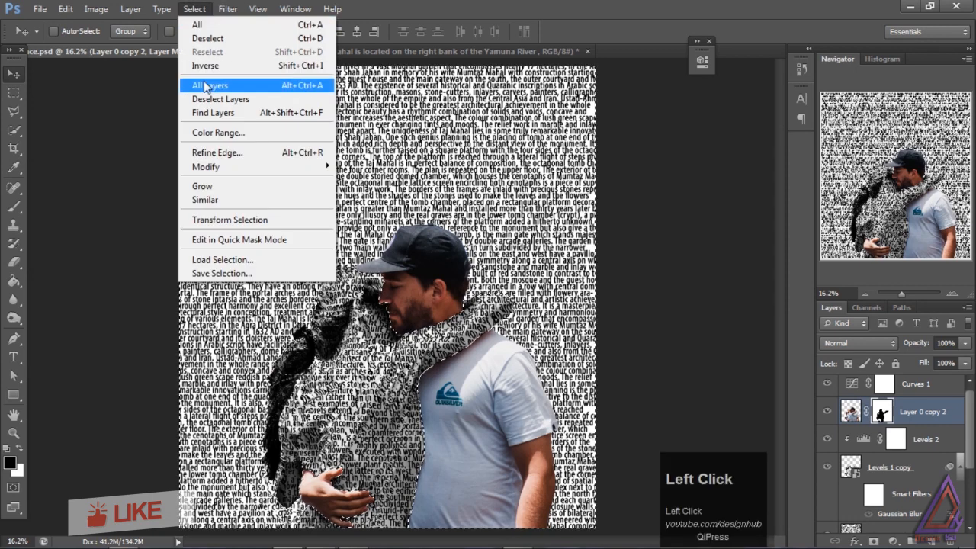
pyautogui.moveTo(232, 171)
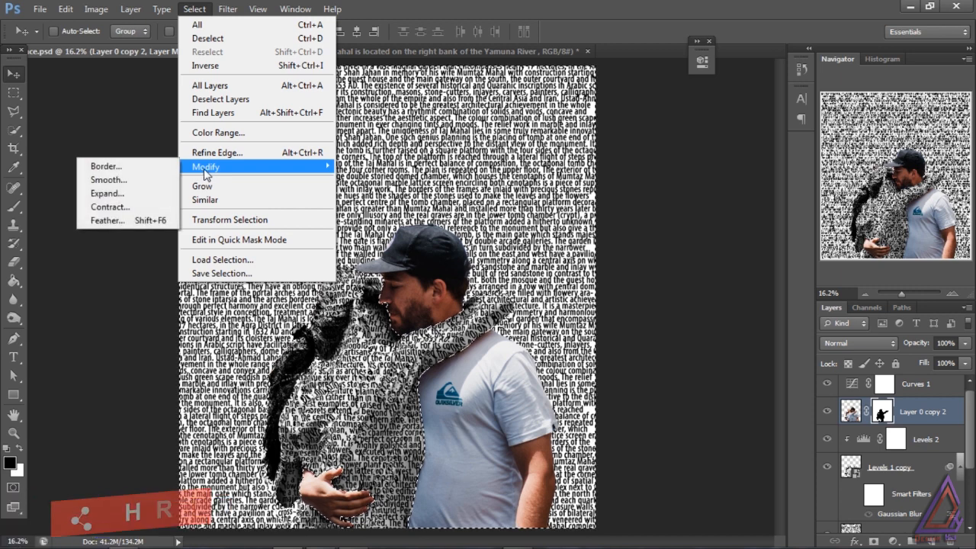
pyautogui.click(135, 198)
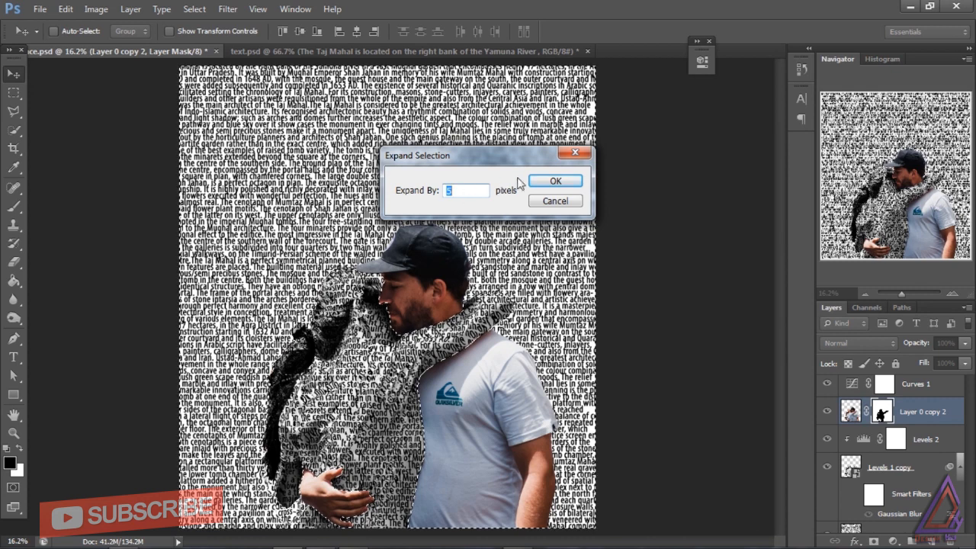
pyautogui.click(558, 182)
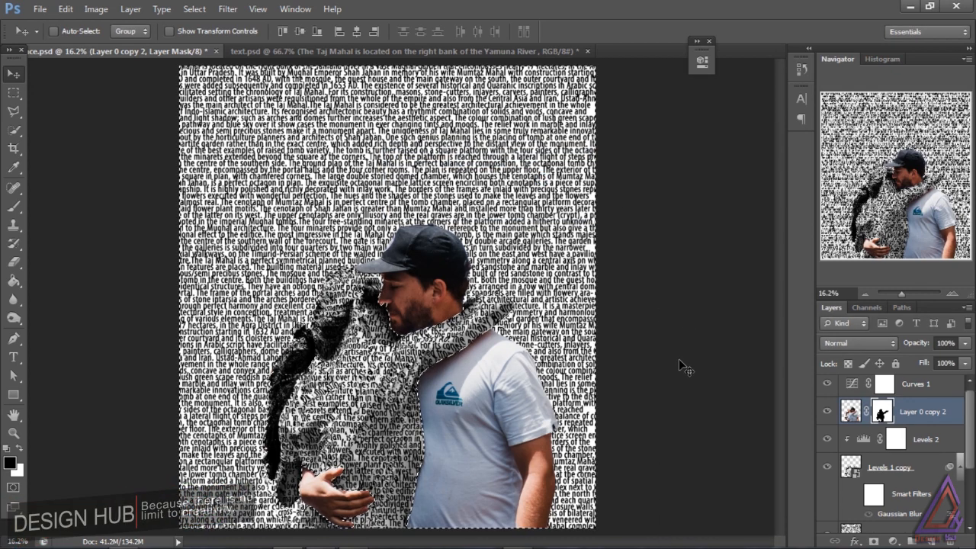
# Invert the selection and try painting the layer mask of Layer 0 copy 2 with a white brush
pyautogui.hotkey('ctrl', 'd')
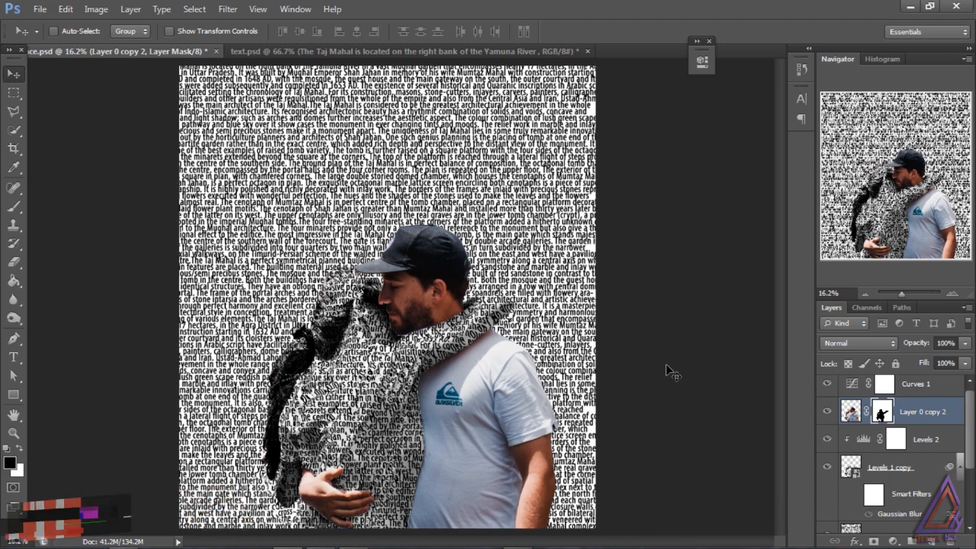
pyautogui.hotkey('ctrl', 'z')
pyautogui.click(882, 414)
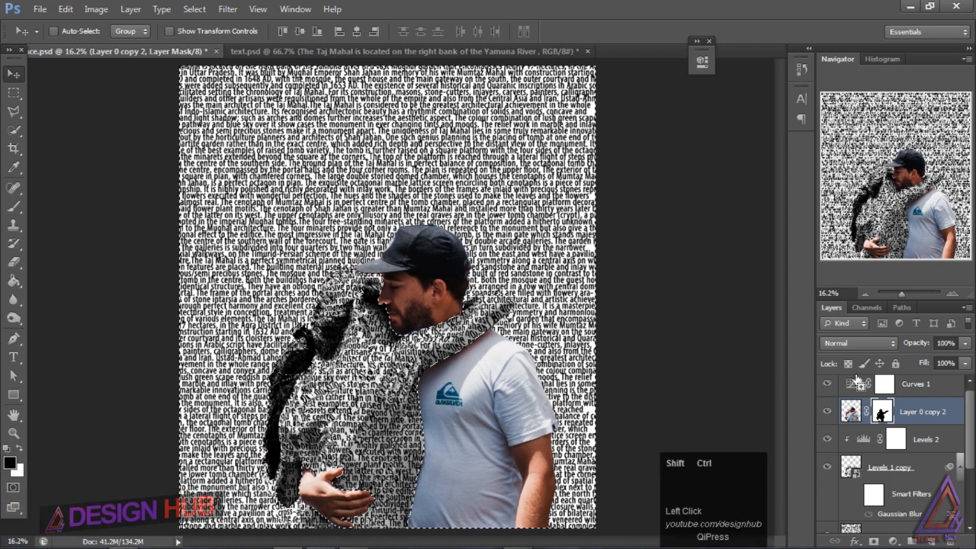
pyautogui.hotkey('ctrl', 'shift', 'i')
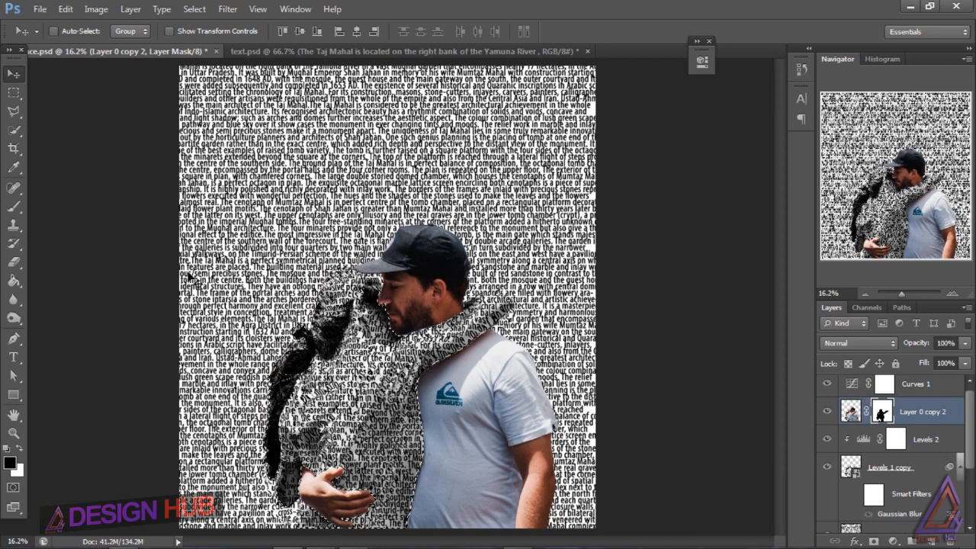
pyautogui.click(14, 206)
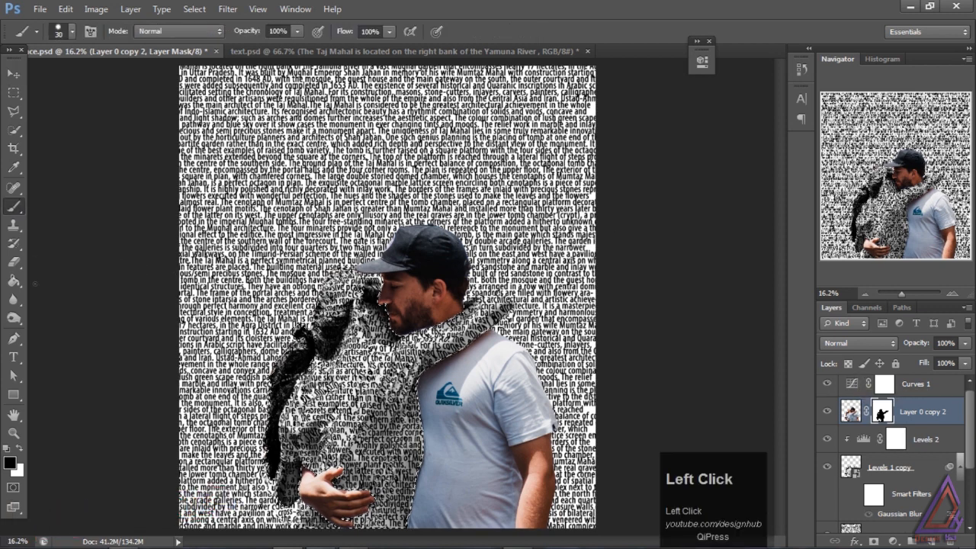
pyautogui.click(22, 451)
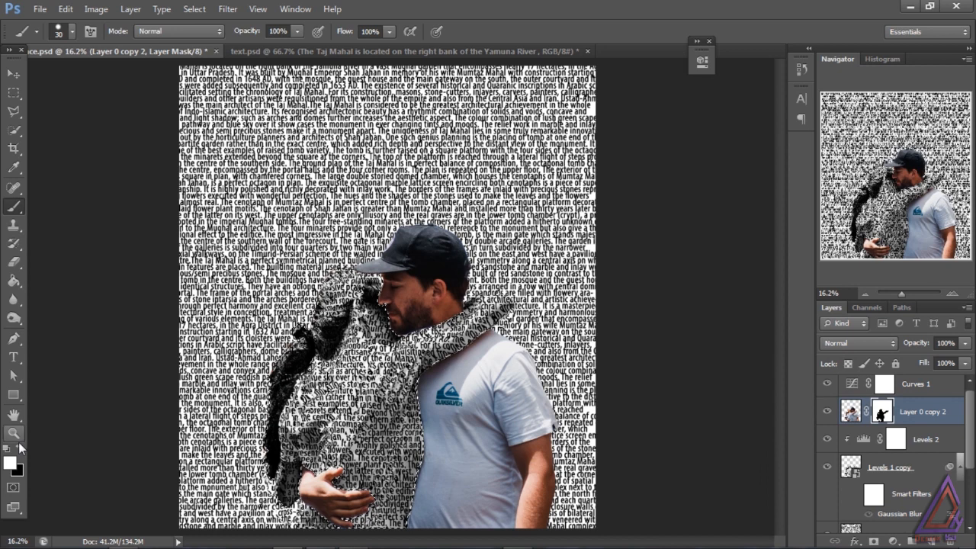
pyautogui.click(21, 450)
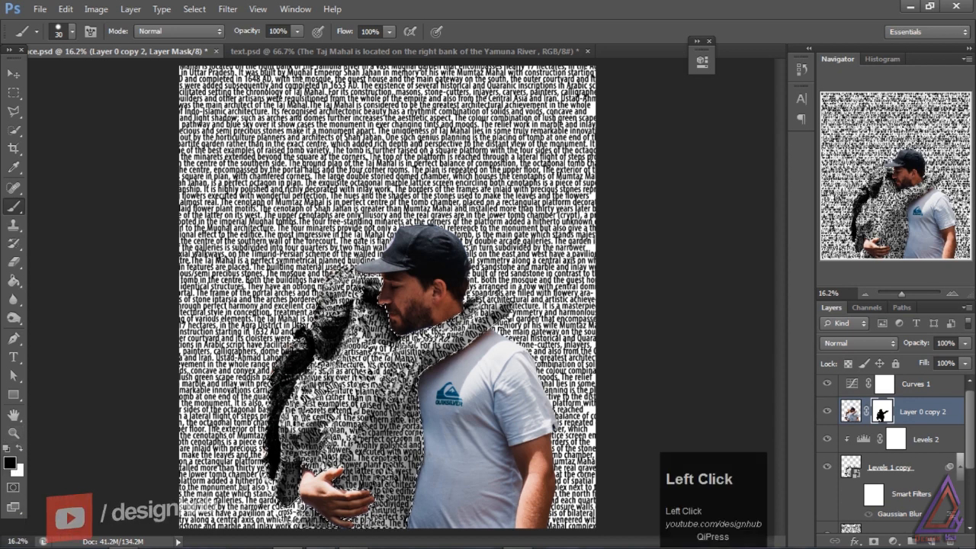
pyautogui.click(22, 450)
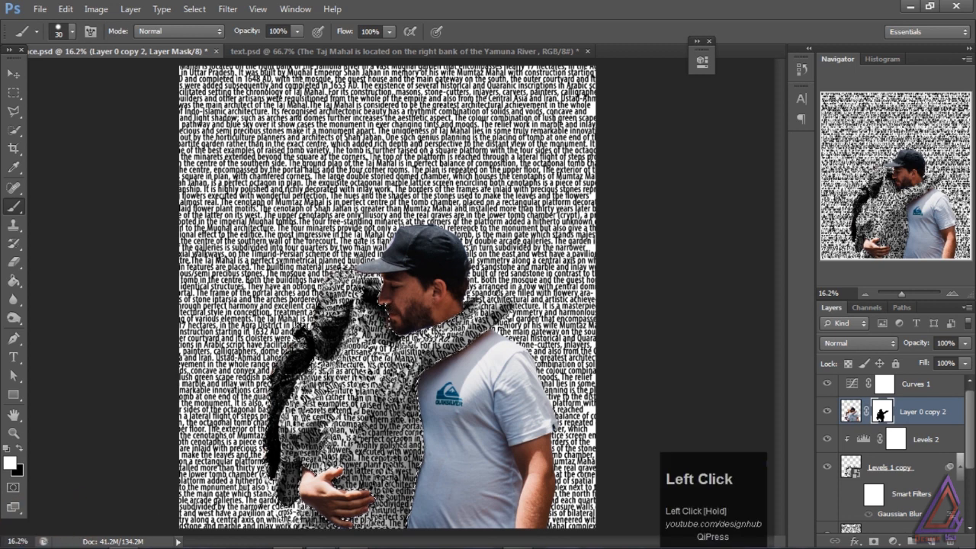
pyautogui.hotkey('ctrl', 'z')
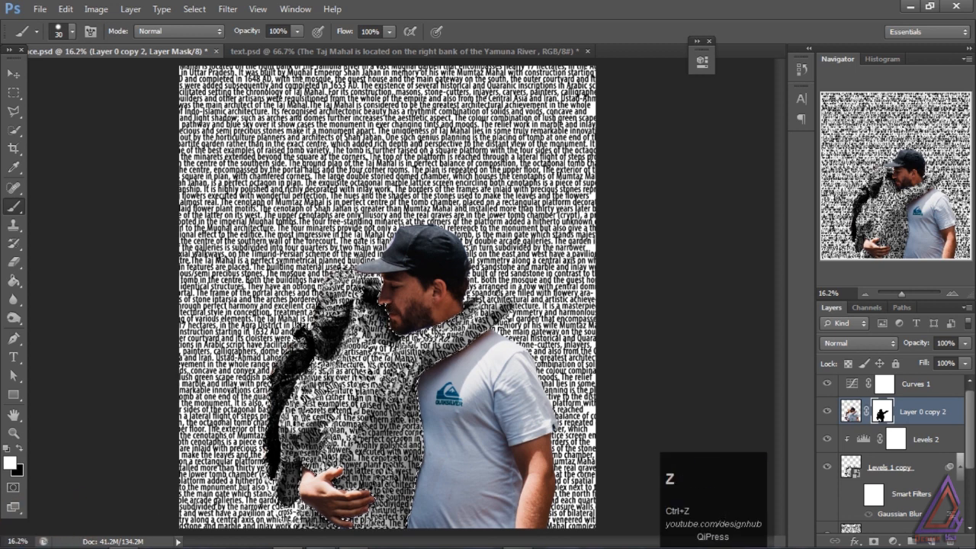
pyautogui.click(22, 449)
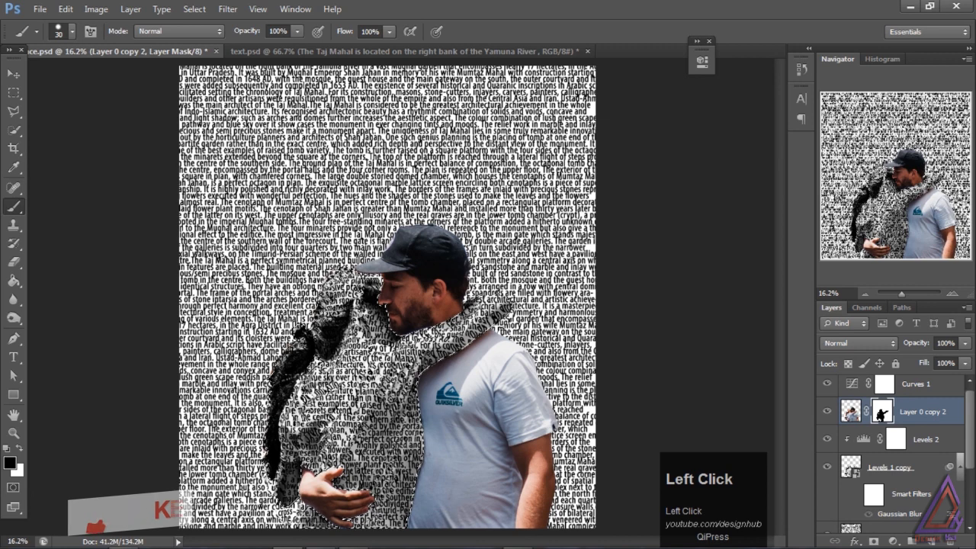
# Invert the selection again and try a black brush stroke on the mask beside the man's neck
pyautogui.hotkey('ctrl', 'shift')
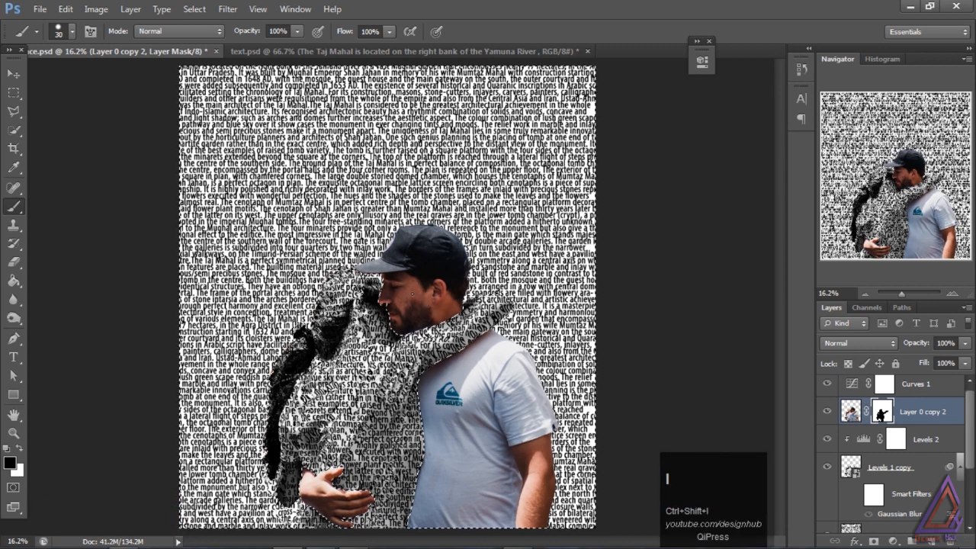
pyautogui.click(21, 452)
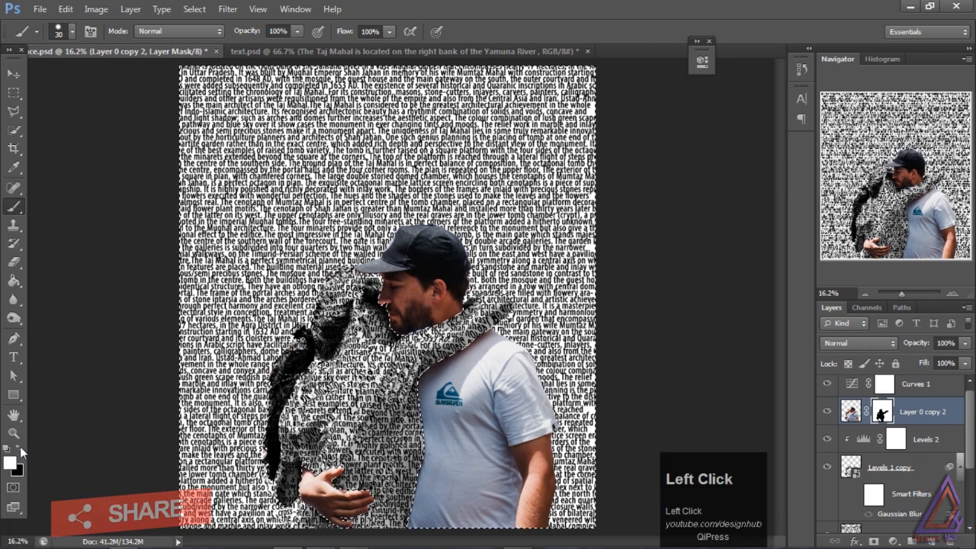
pyautogui.click(21, 452)
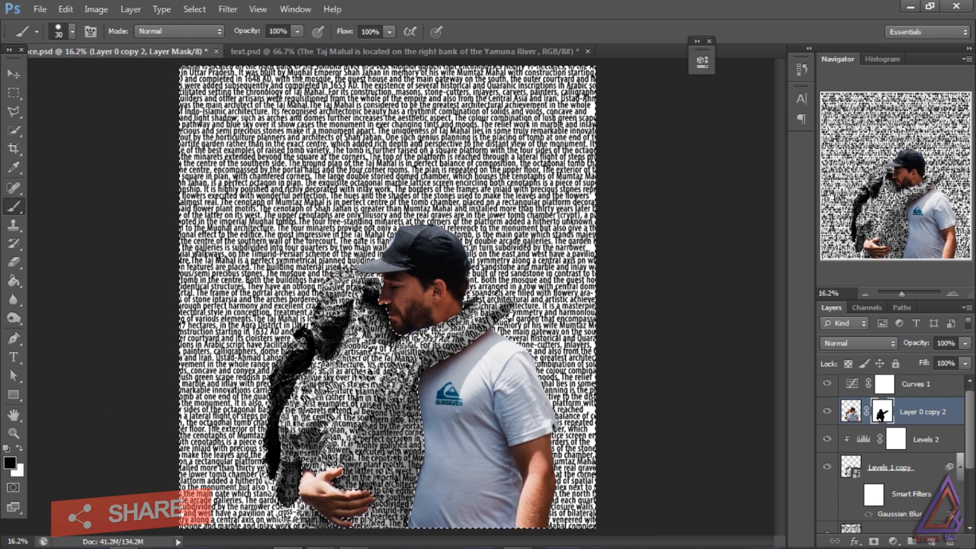
pyautogui.moveTo(461, 310); pyautogui.dragTo(471, 298)
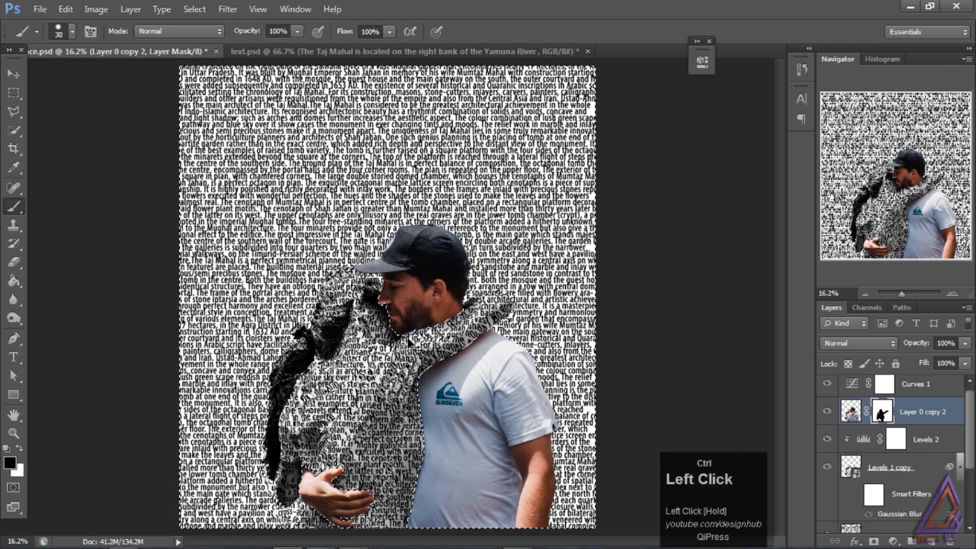
pyautogui.hotkey('ctrl', 'z')
# Paint the Layer 0 copy 2 mask white with an 80-pixel brush inside the selection, around the hand and the man's outline, and deselect
pyautogui.click(21, 449)
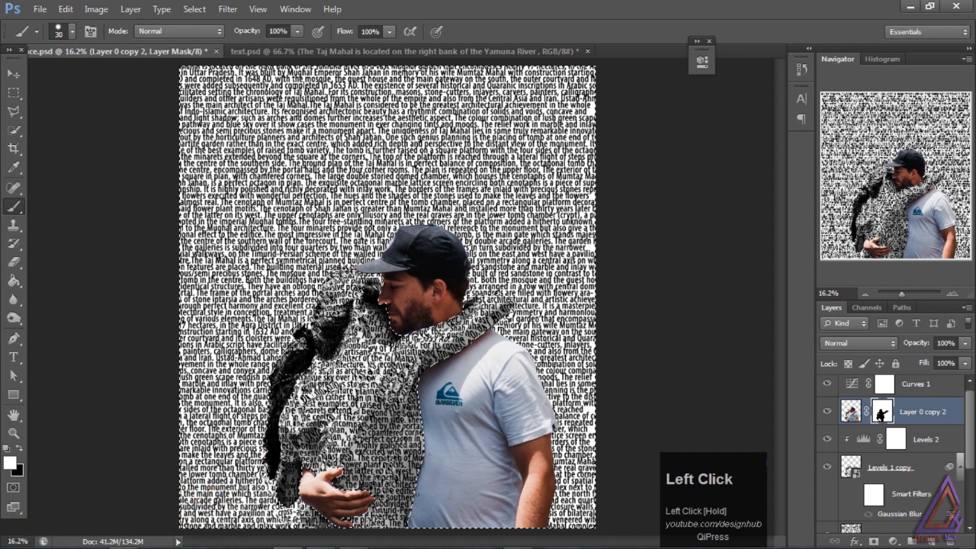
pyautogui.press(']')
pyautogui.press(']')
pyautogui.press(']')
pyautogui.press(']')
pyautogui.press(']')
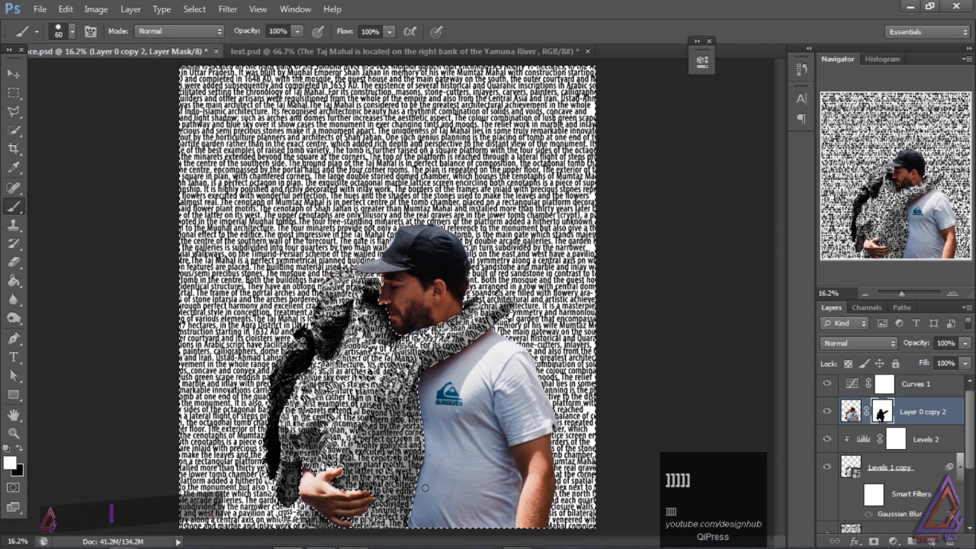
pyautogui.moveTo(312, 471)
pyautogui.mouseDown()
pyautogui.moveTo(305, 469)
pyautogui.moveTo(305, 508)
pyautogui.moveTo(347, 511)
pyautogui.mouseUp()
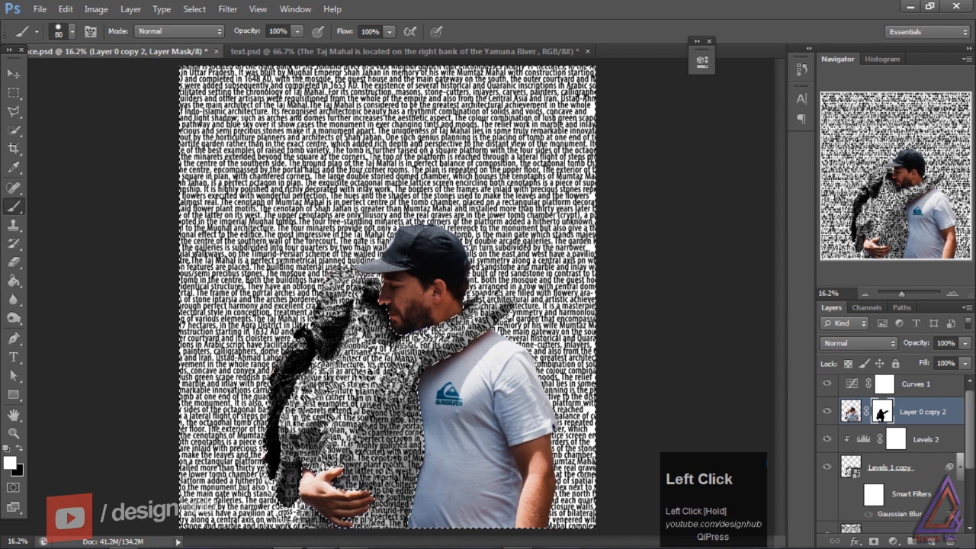
pyautogui.click(471, 267)
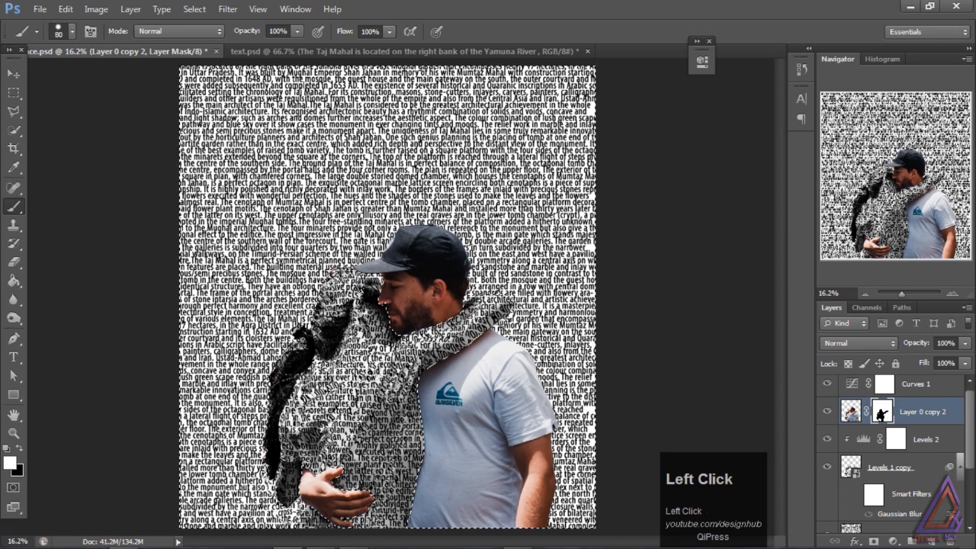
pyautogui.click(14, 73)
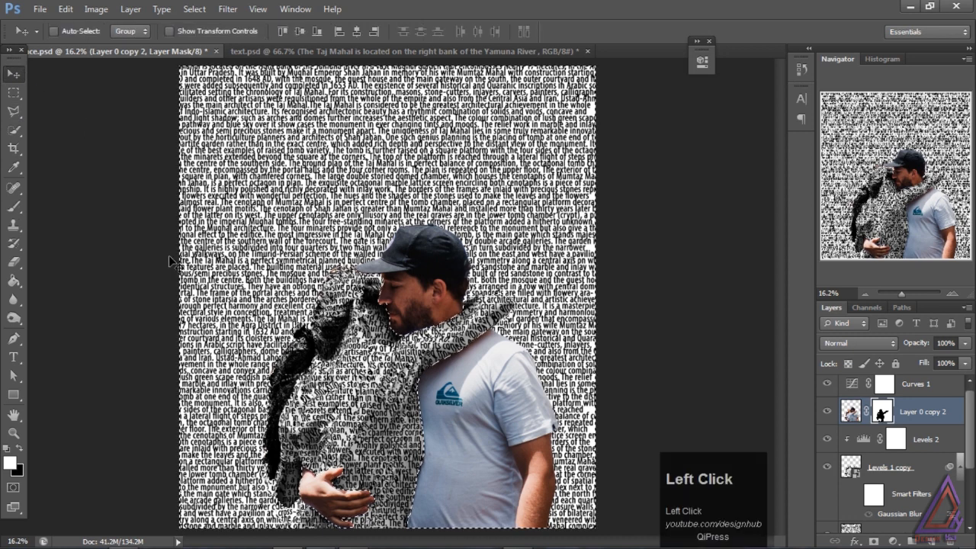
pyautogui.hotkey('ctrl', 'd')
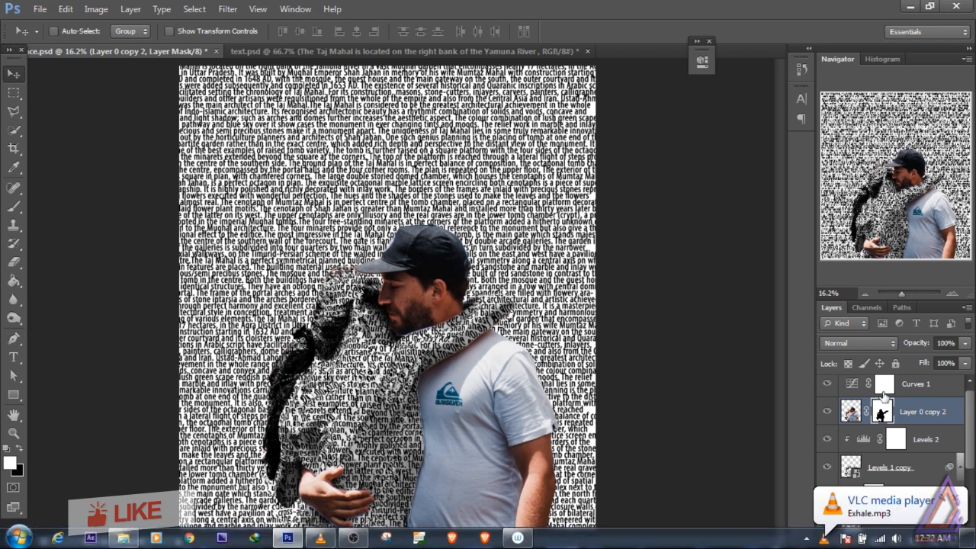
# Make the Curves 1 adjustment layer active and dismiss the media player notification
pyautogui.click(940, 387)
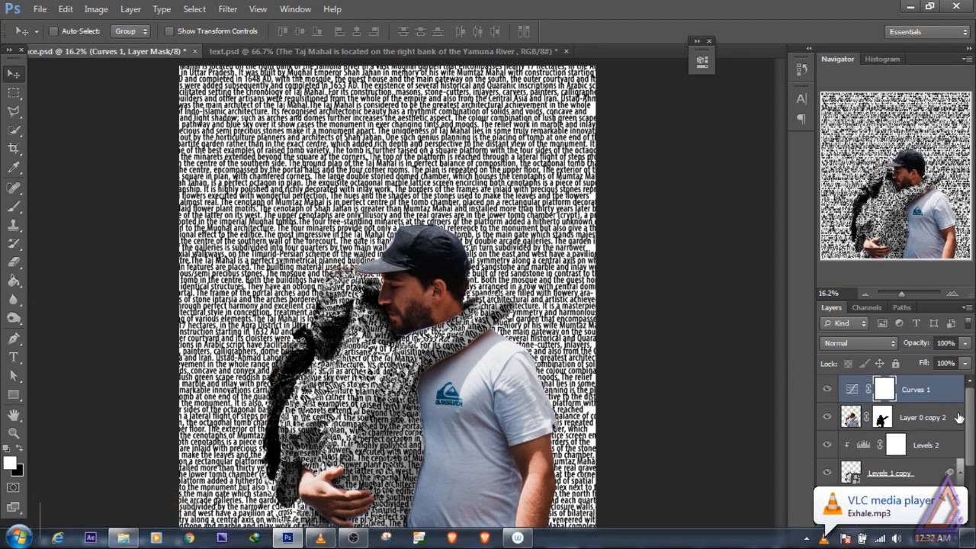
pyautogui.click(954, 496)
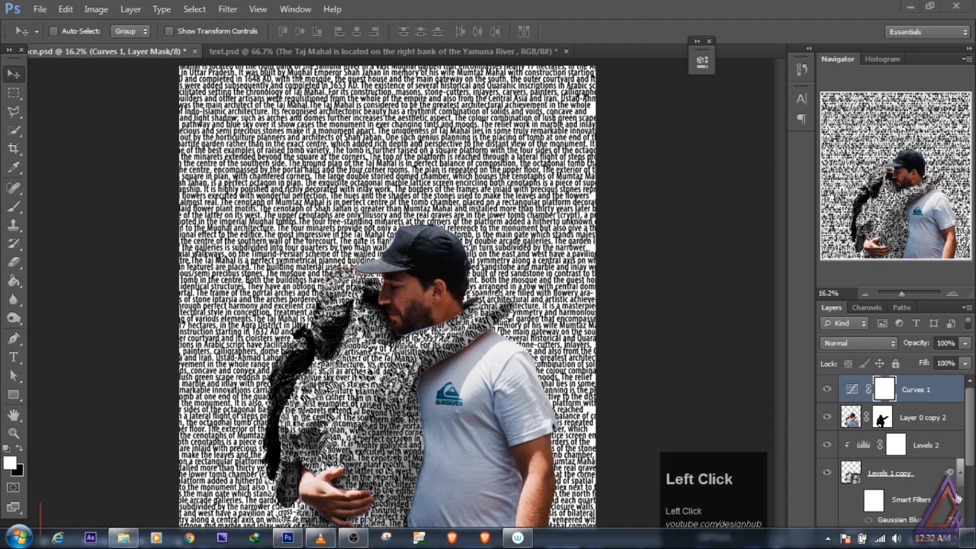
pyautogui.click(953, 502)
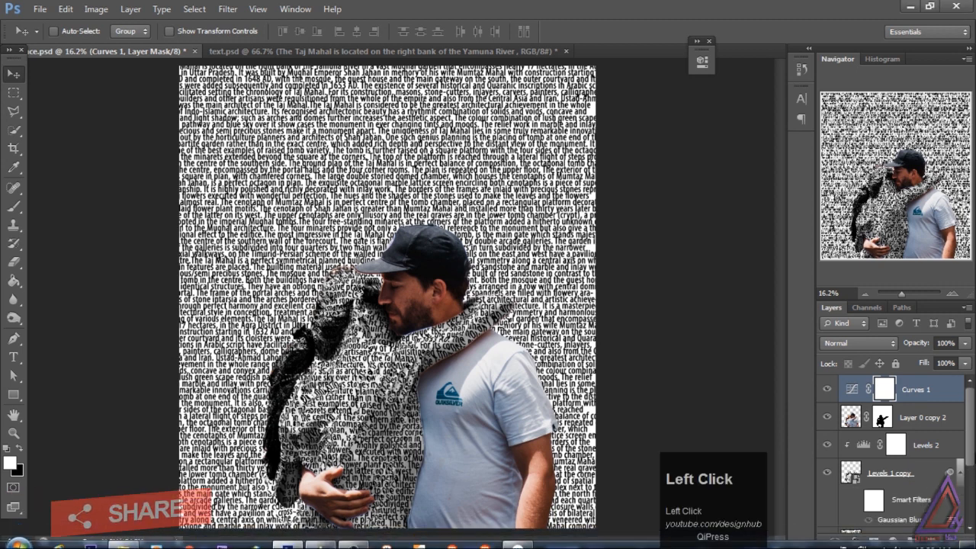
pyautogui.click(893, 540)
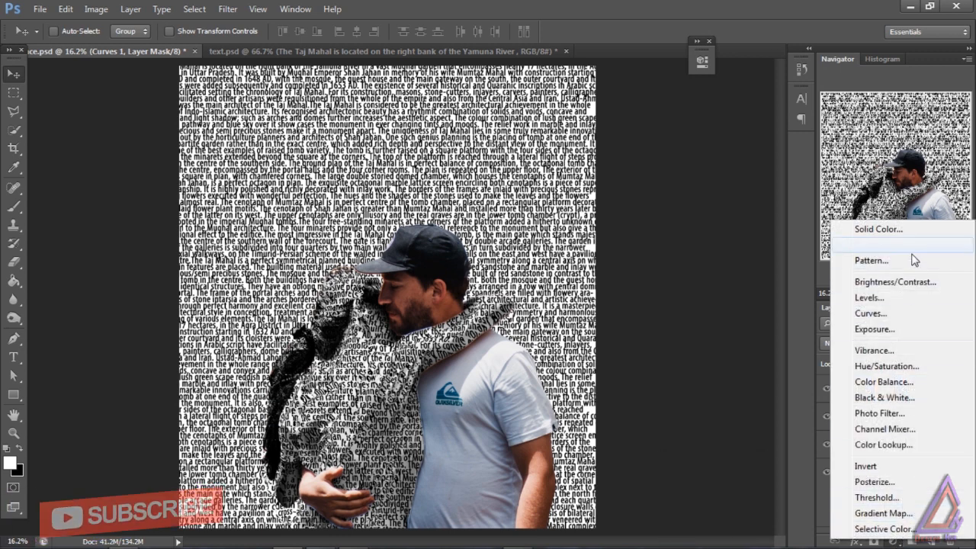
pyautogui.click(892, 230)
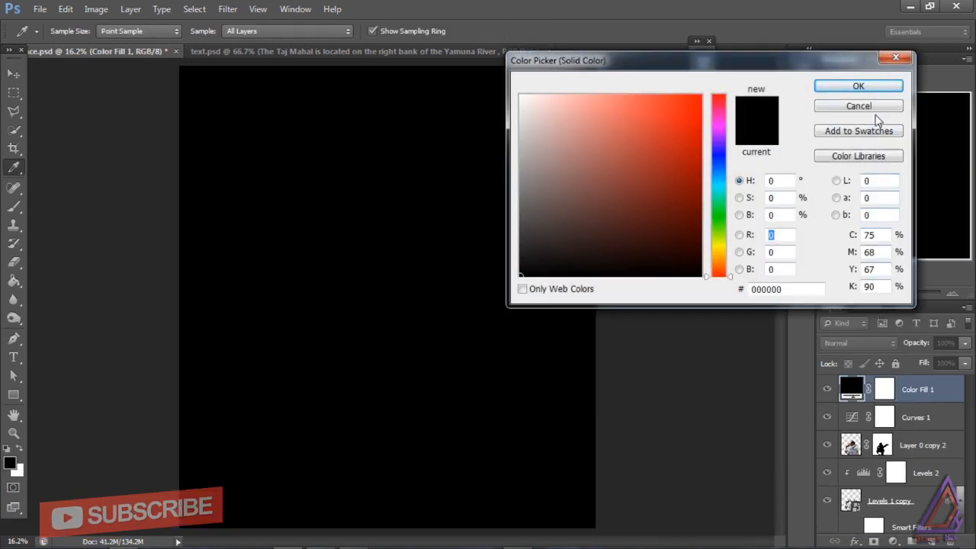
pyautogui.click(850, 112)
# Add a Gradient Fill layer above Curves 1 and set its style to Radial
pyautogui.click(893, 541)
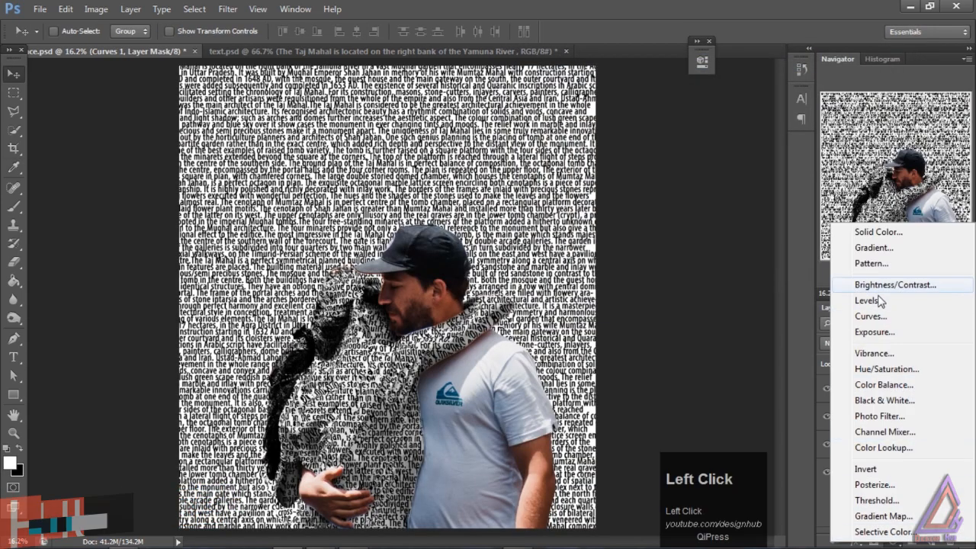
pyautogui.click(872, 248)
pyautogui.click(461, 175)
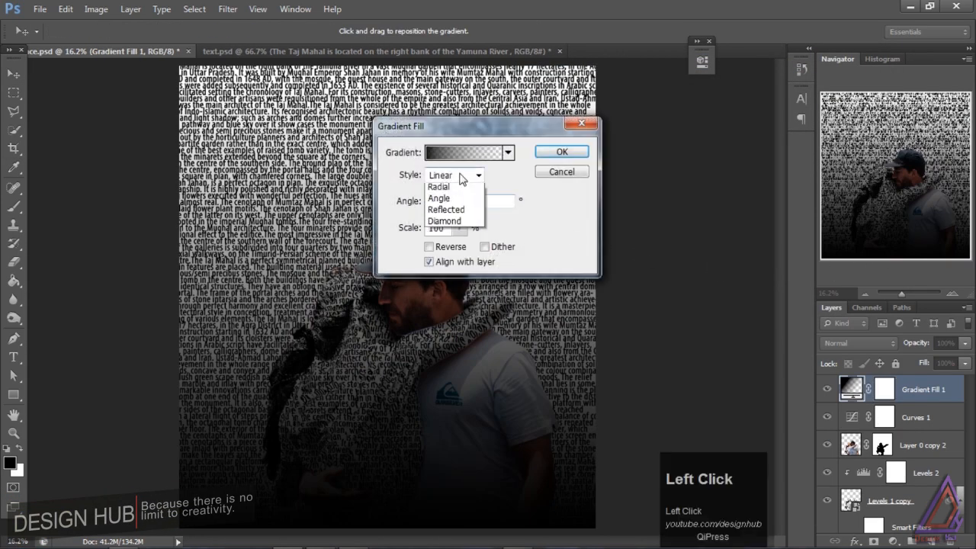
pyautogui.click(465, 201)
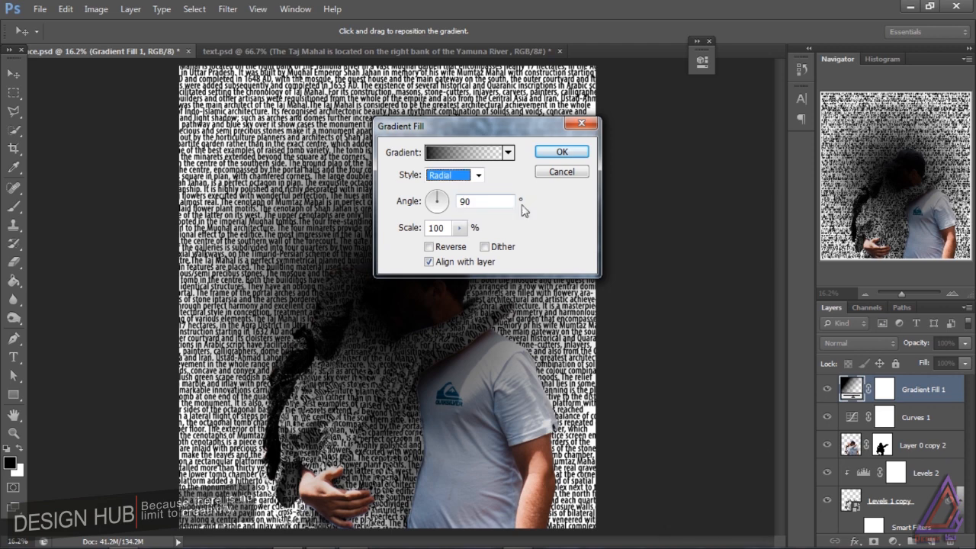
# Change the fill's gradient to the Foreground to Background preset, running from black to white
pyautogui.moveTo(498, 125); pyautogui.dragTo(614, 116)
pyautogui.click(614, 141)
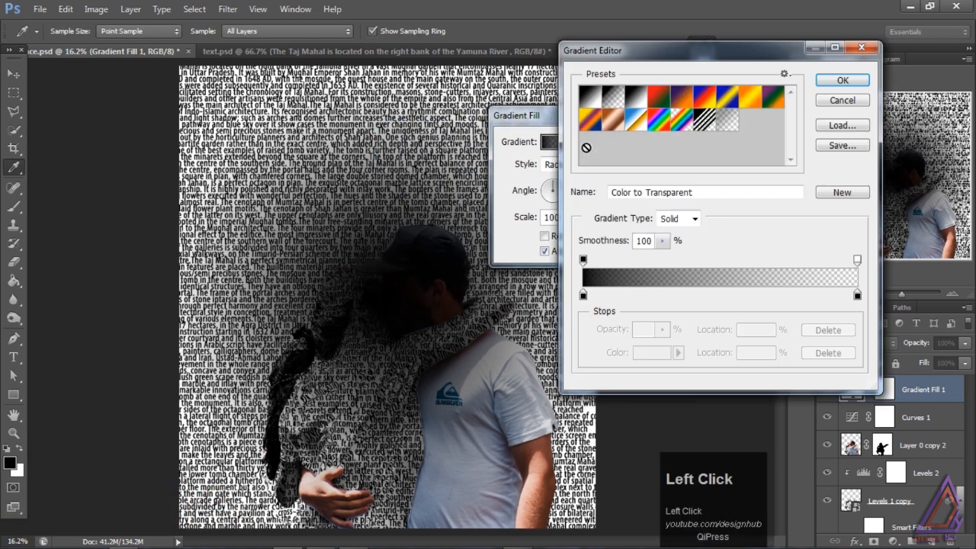
pyautogui.click(598, 99)
pyautogui.moveTo(600, 109); pyautogui.dragTo(605, 135)
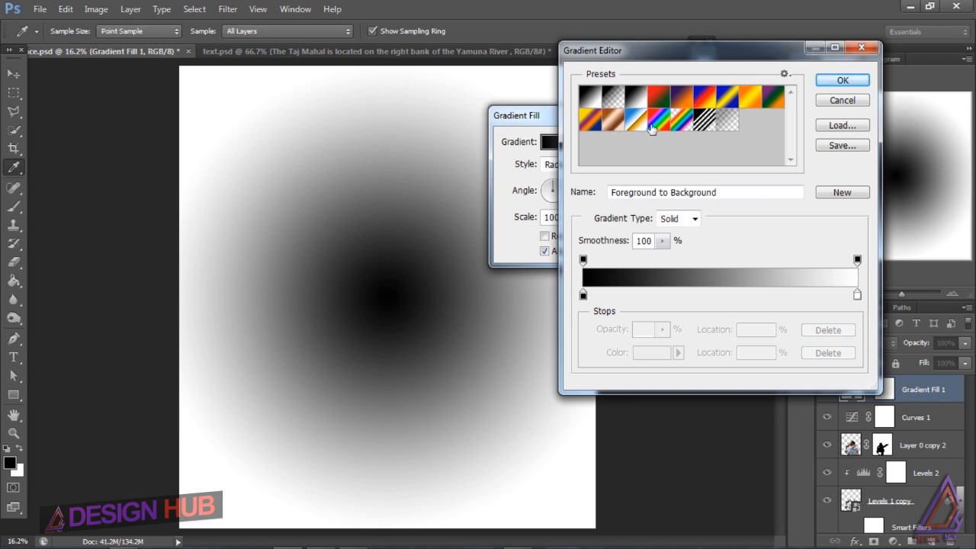
pyautogui.click(845, 82)
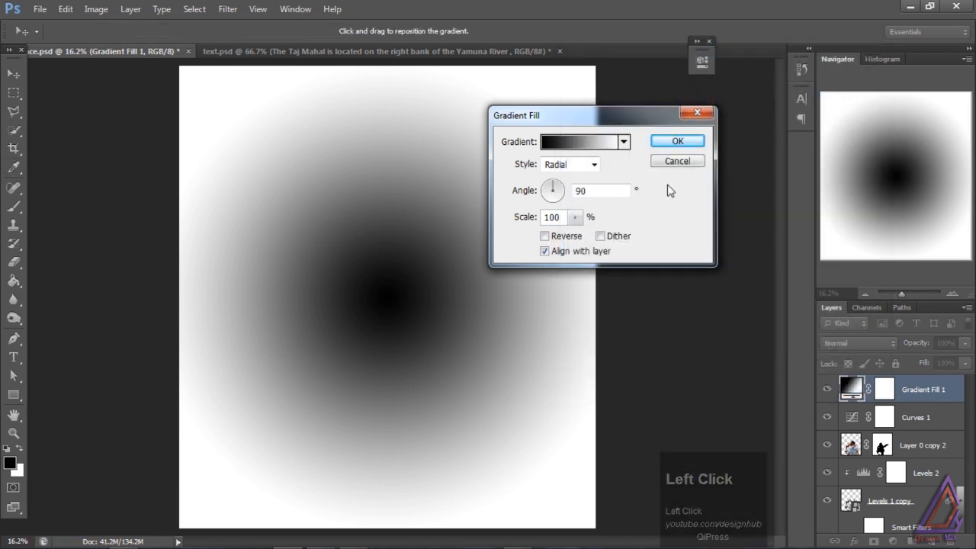
# Reverse the radial gradient so its centre is white, enlarge its scale well beyond 100%, and accept the gradient fill
pyautogui.click(544, 237)
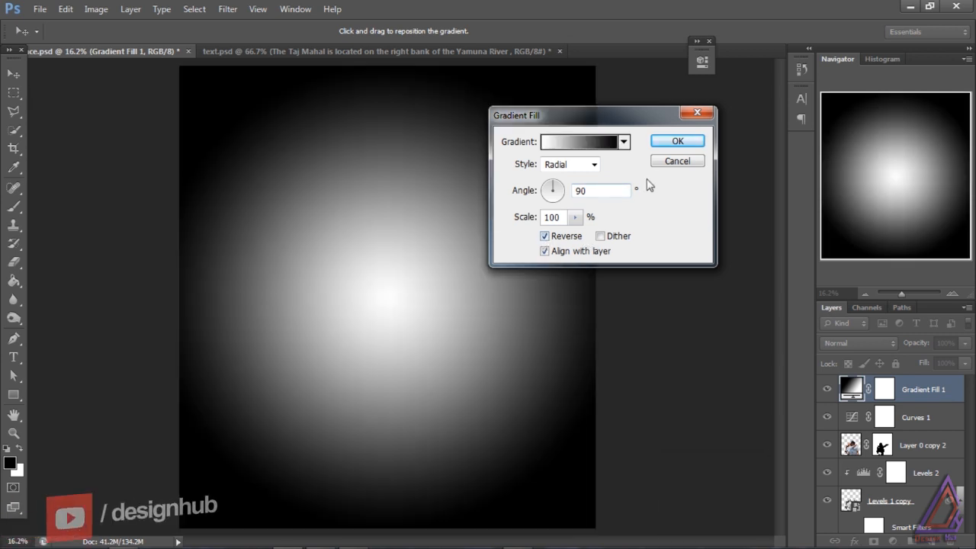
pyautogui.click(575, 218)
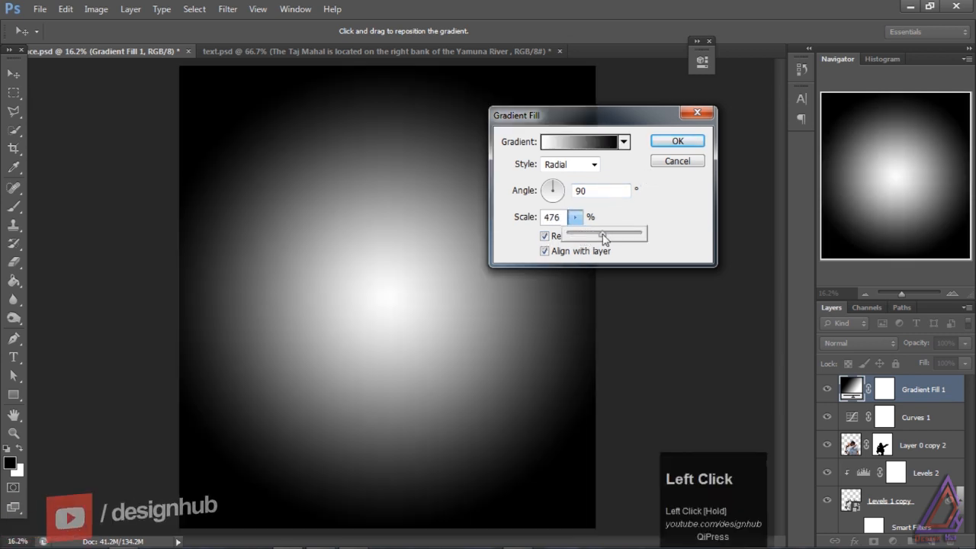
pyautogui.moveTo(602, 235)
pyautogui.mouseDown()
pyautogui.moveTo(617, 235)
pyautogui.moveTo(585, 238)
pyautogui.moveTo(596, 236)
pyautogui.mouseUp()
pyautogui.click(675, 143)
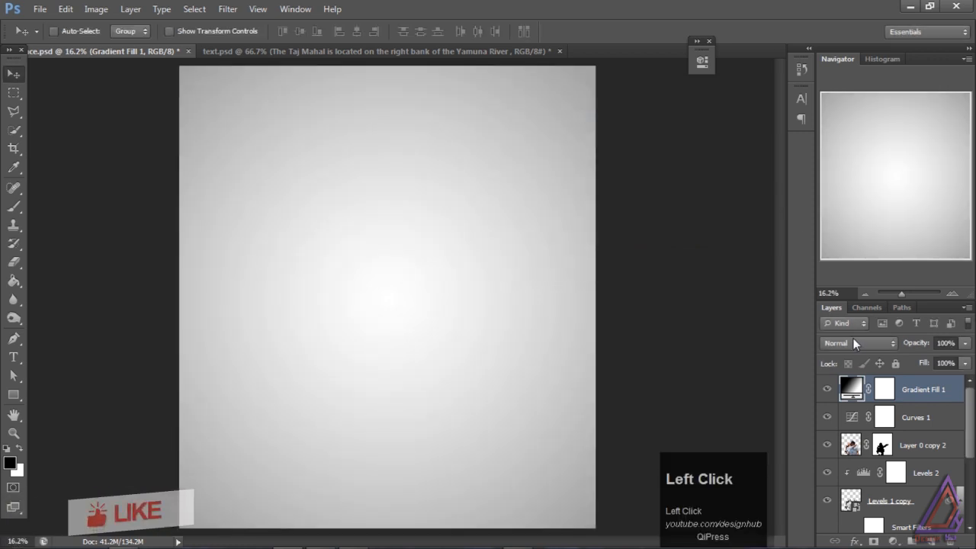
# Try the Screen and Overlay blend modes on the Gradient Fill 1 layer, and settle on Multiply
pyautogui.click(853, 342)
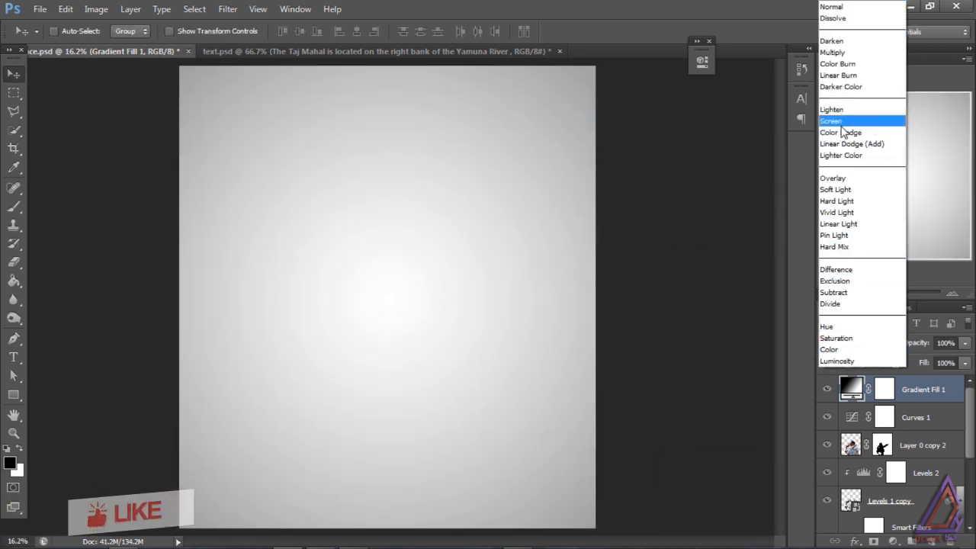
pyautogui.click(842, 122)
pyautogui.click(861, 333)
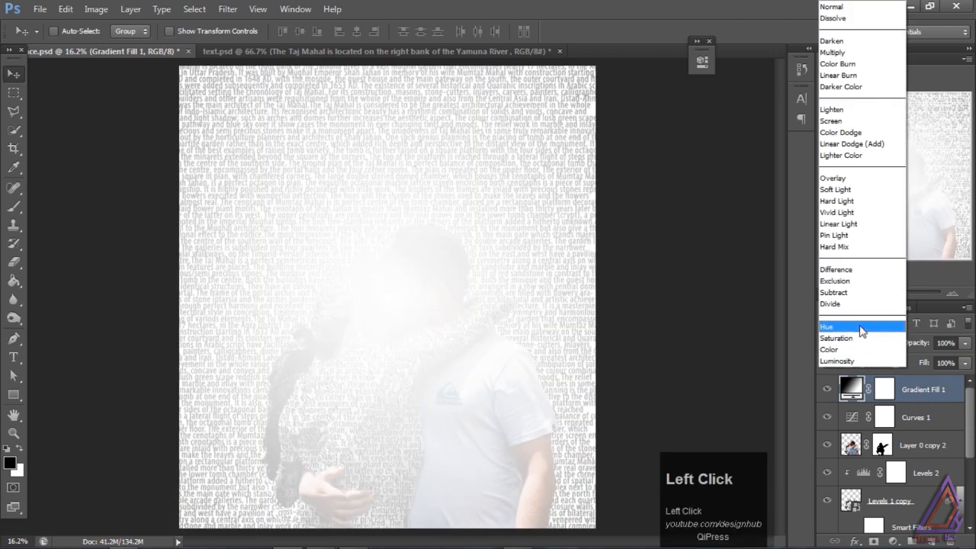
pyautogui.click(848, 178)
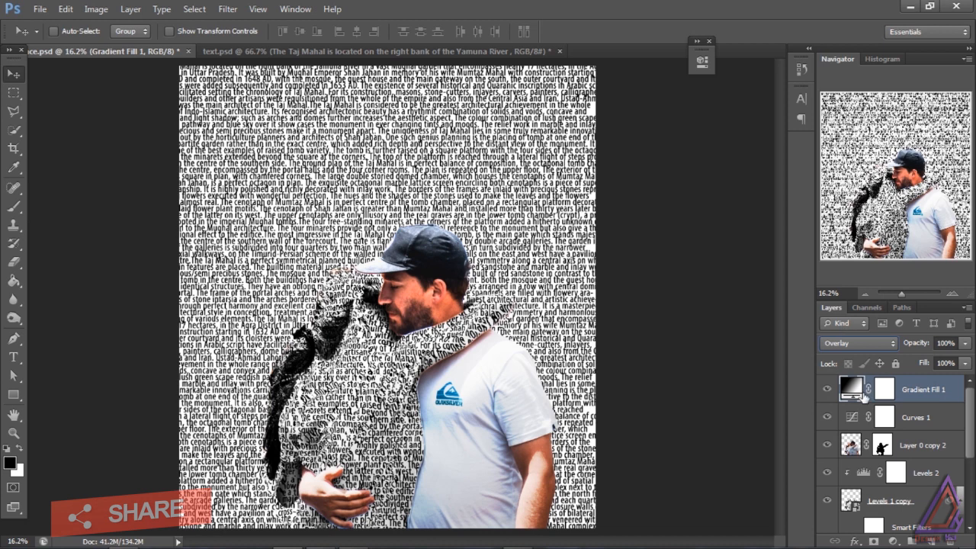
pyautogui.click(860, 343)
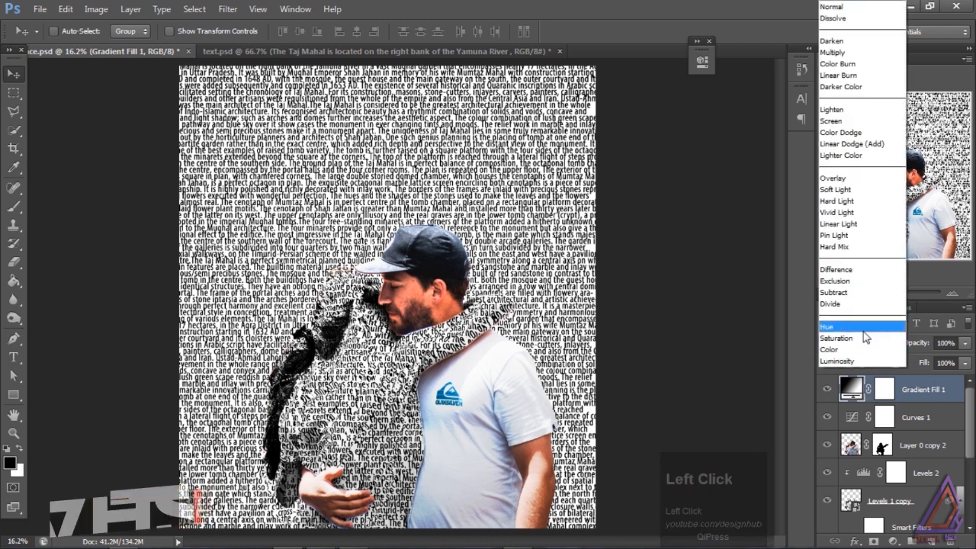
pyautogui.click(856, 53)
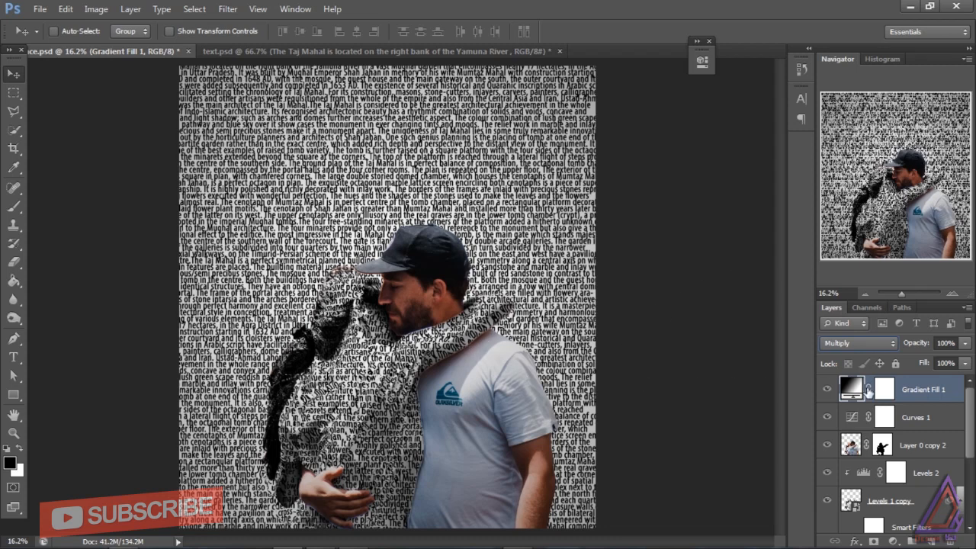
# Edit the Gradient Fill 1 layer's radial gradient, reduce its scale to 169%, and accept the change
pyautogui.doubleClick(854, 390)
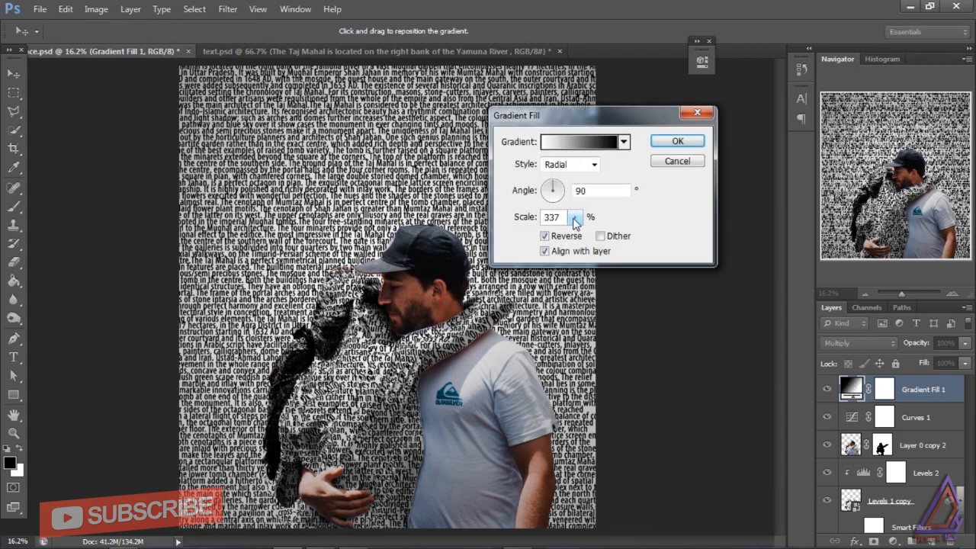
pyautogui.click(576, 217)
pyautogui.moveTo(582, 238); pyautogui.dragTo(566, 239)
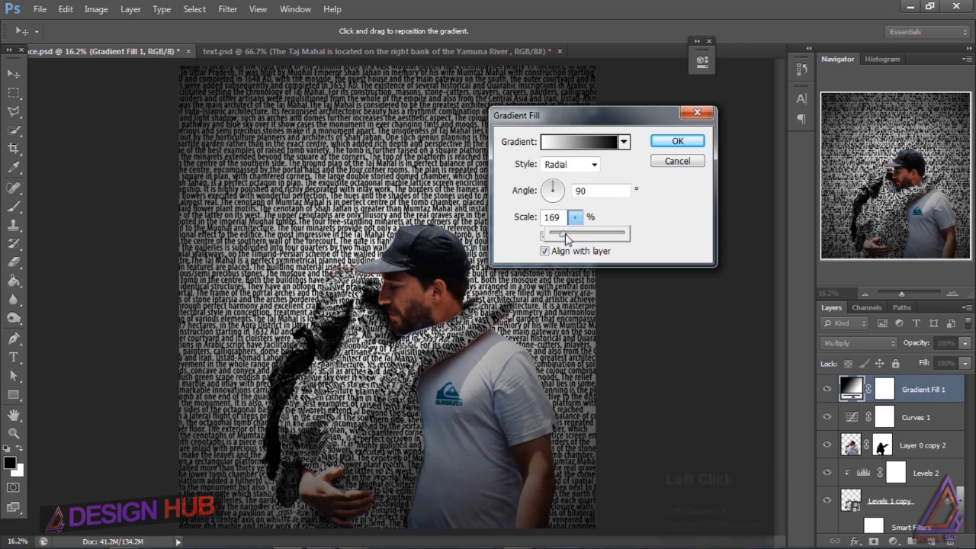
pyautogui.click(673, 143)
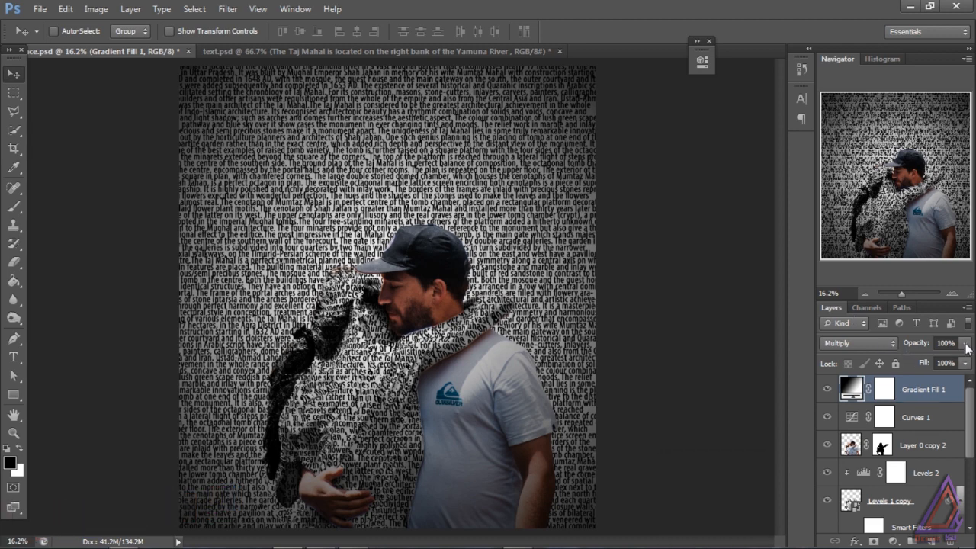
# Lower the Gradient Fill 1 layer's opacity to 68% and set its fill to 94%
pyautogui.click(965, 363)
pyautogui.moveTo(943, 378)
pyautogui.mouseDown()
pyautogui.moveTo(922, 378)
pyautogui.moveTo(944, 360)
pyautogui.mouseUp()
pyautogui.click(963, 344)
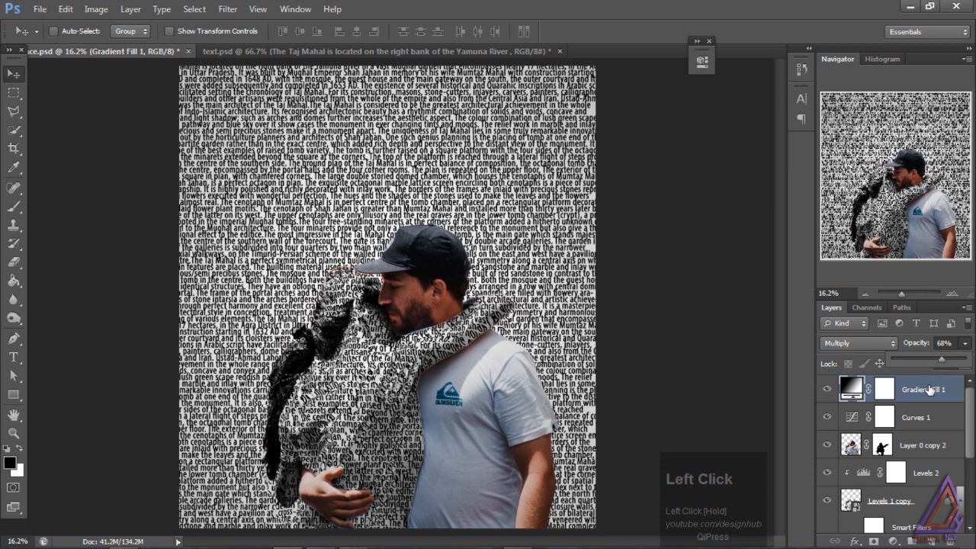
pyautogui.click(953, 344)
pyautogui.click(965, 363)
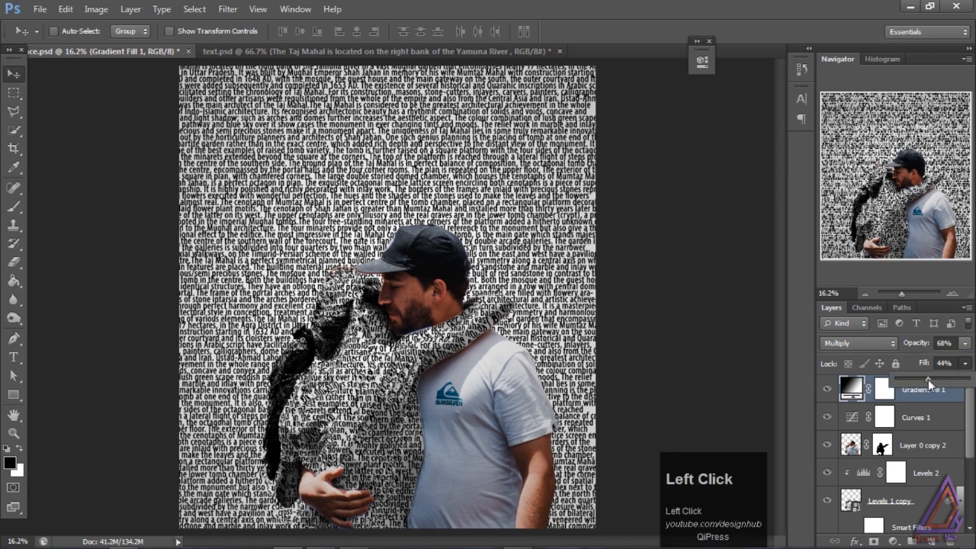
pyautogui.moveTo(929, 381); pyautogui.dragTo(967, 382)
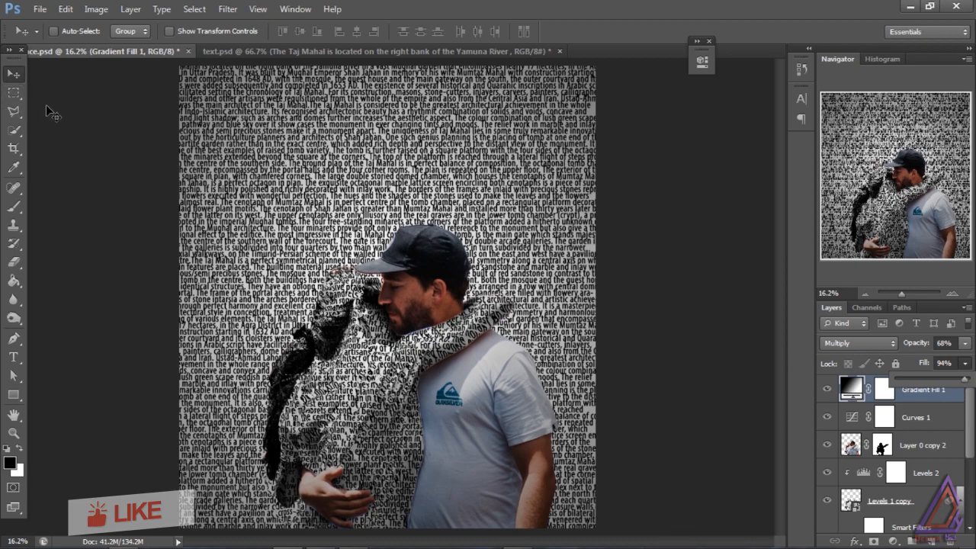
pyautogui.click(116, 196)
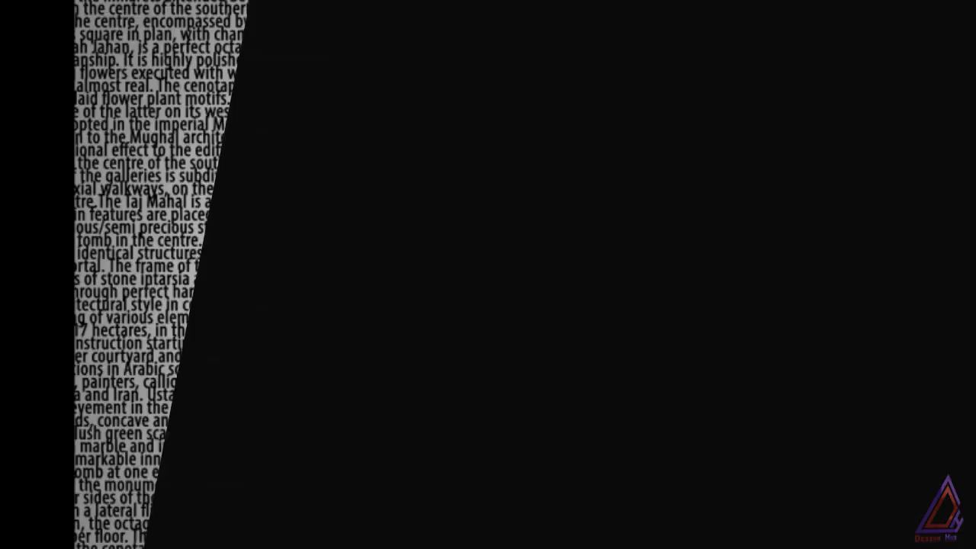